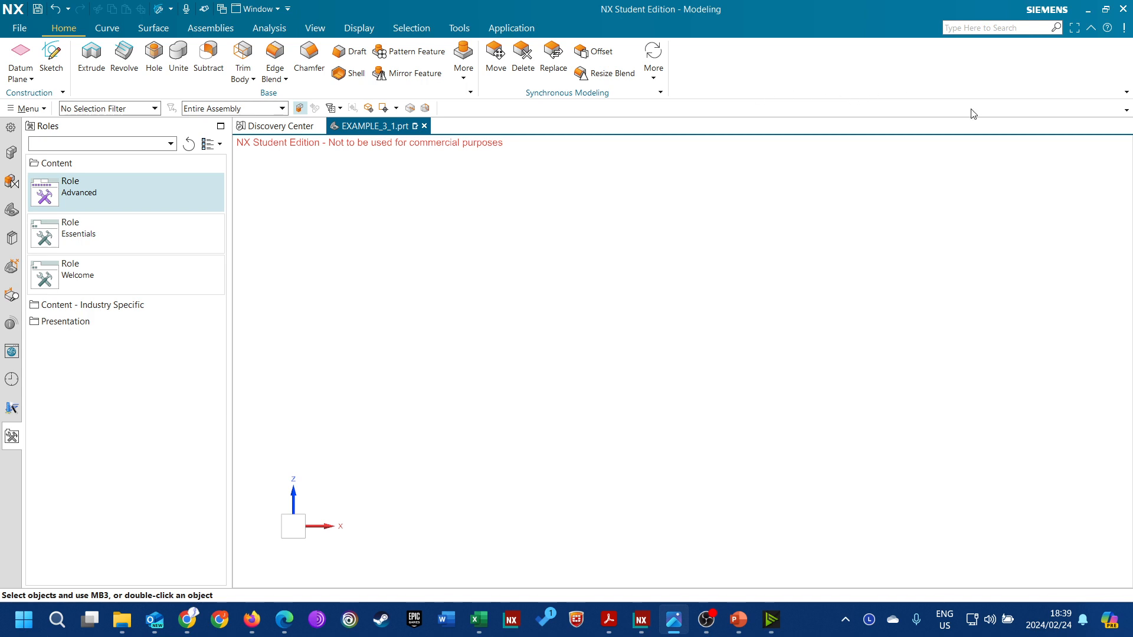
Add the View Group and the Utilities Group to the top border bar
click(1126, 110)
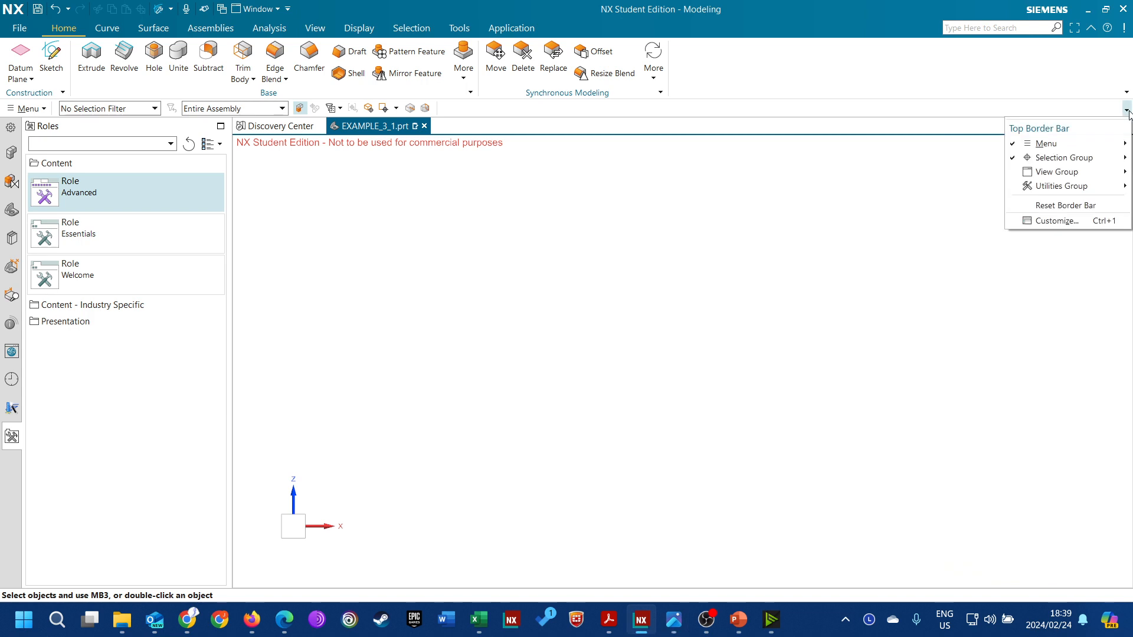
click(1014, 173)
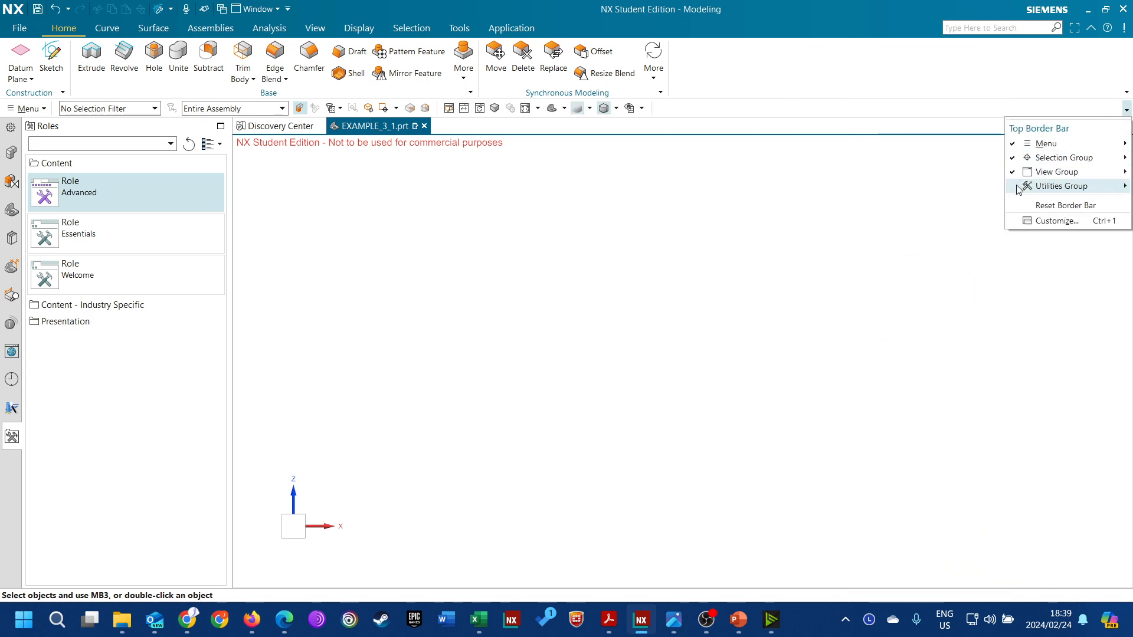
click(1014, 186)
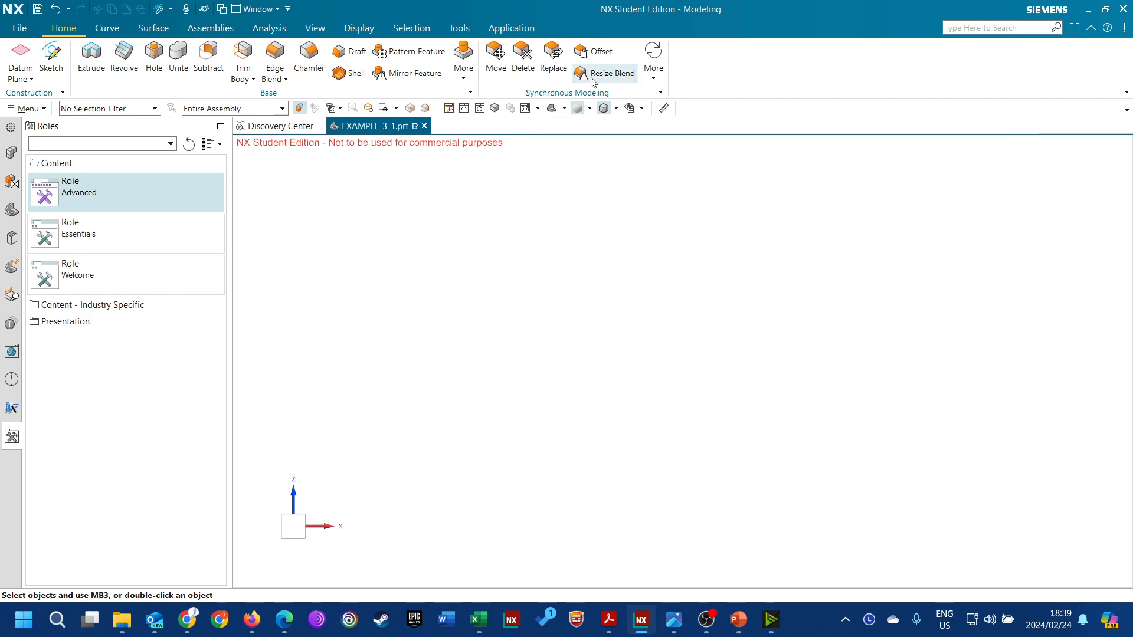
click(641, 108)
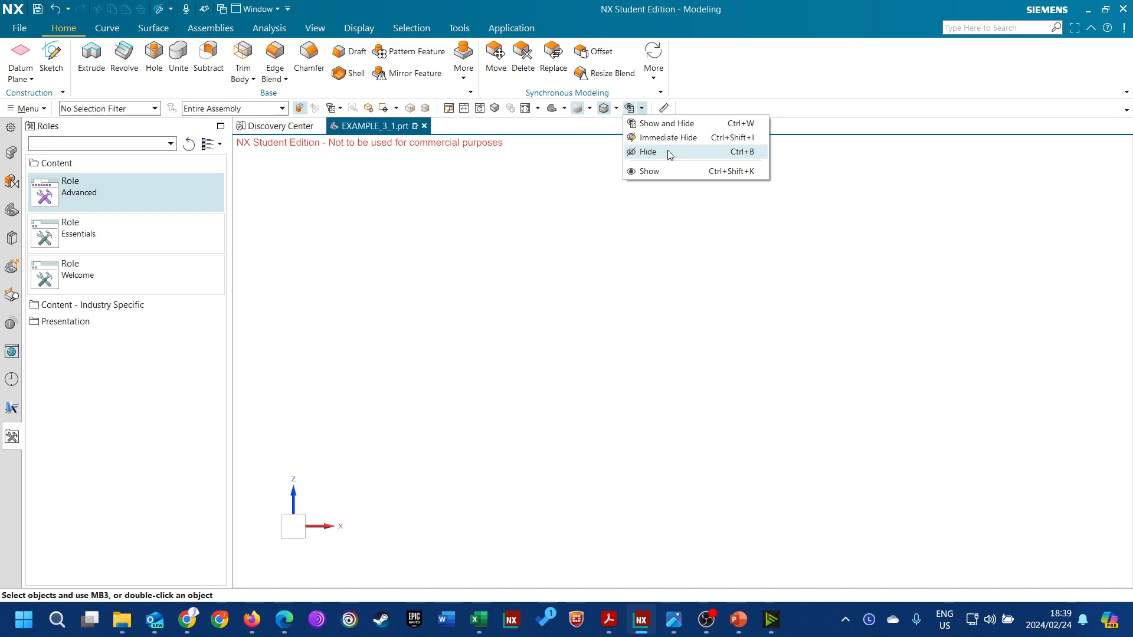
click(614, 110)
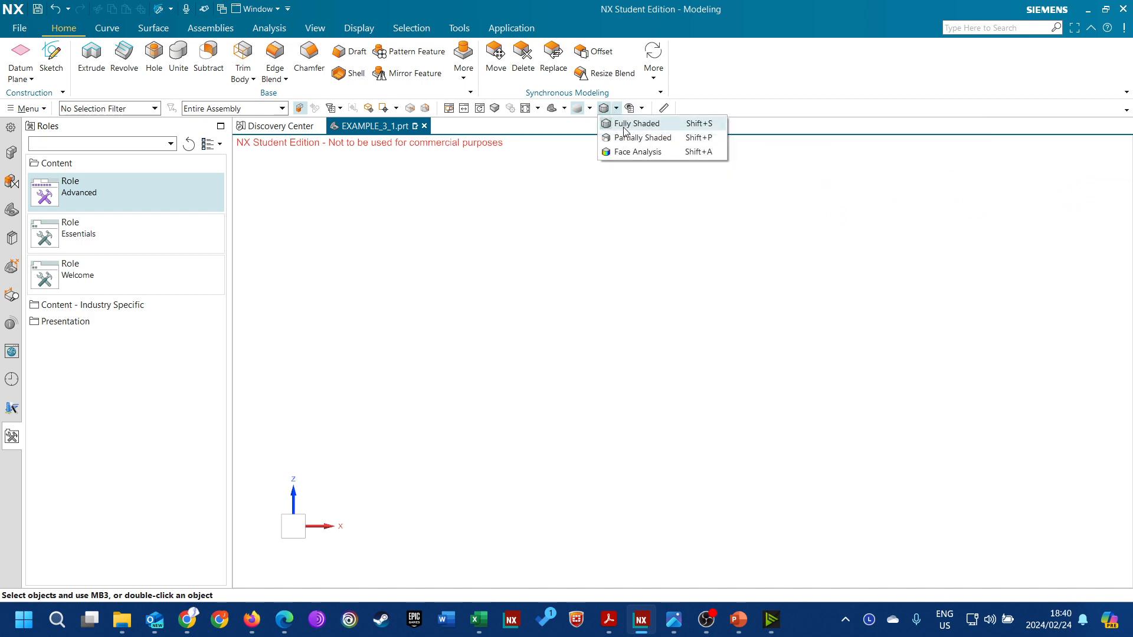
click(564, 108)
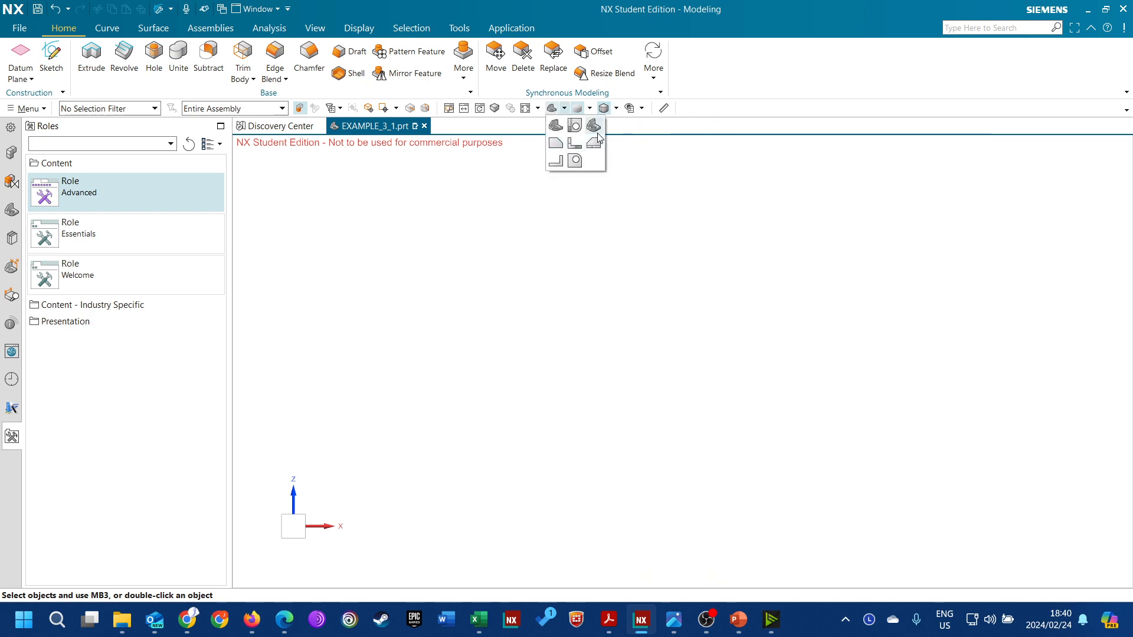
click(429, 201)
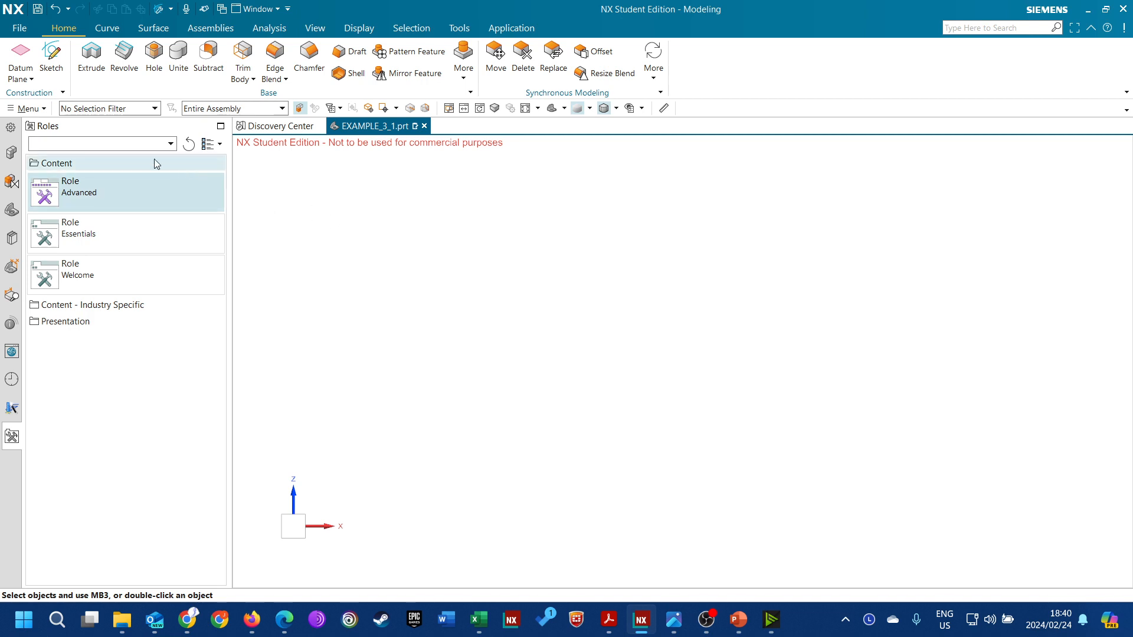
Display the Part Navigator with the model history
click(12, 182)
click(12, 209)
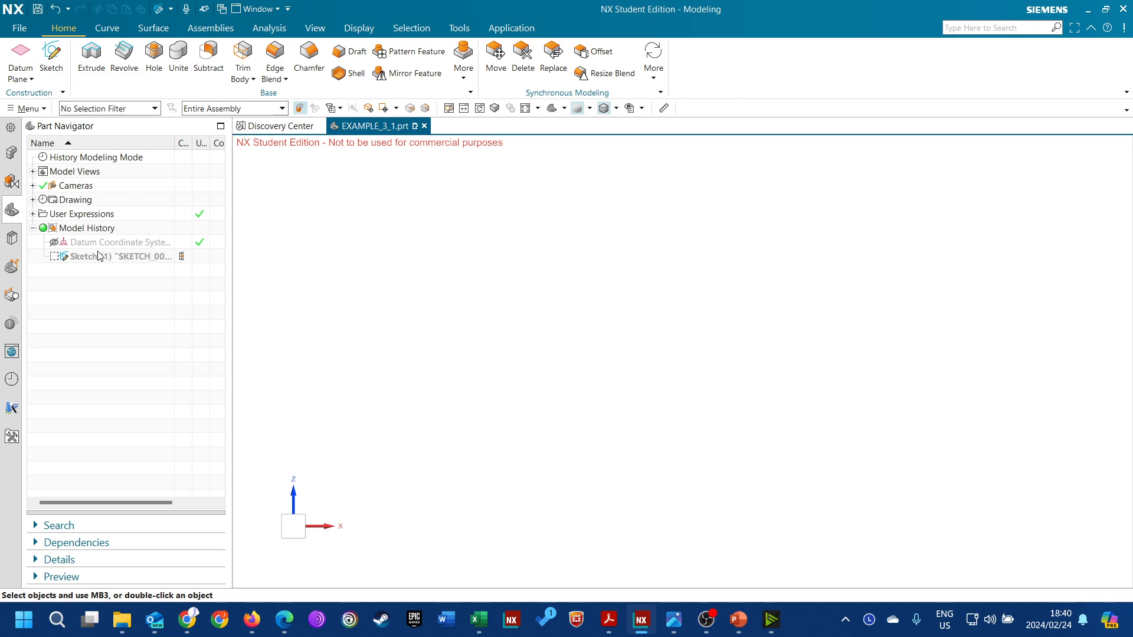
click(51, 59)
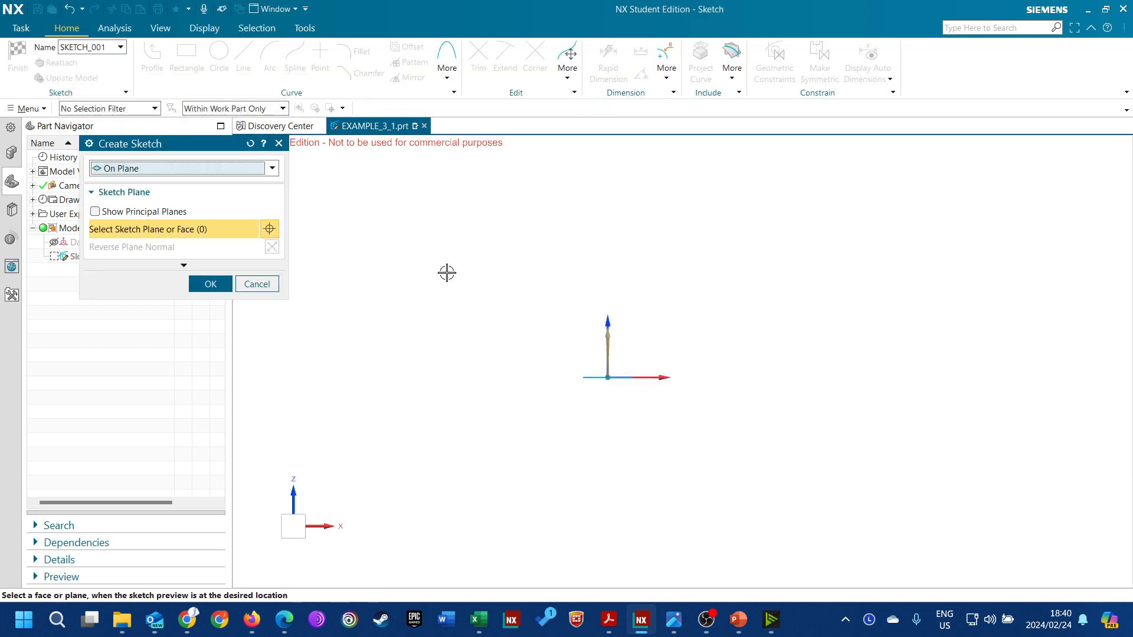
mouse_move(637, 278)
middle_down()
mouse_move(657, 316)
mouse_move(623, 313)
mouse_move(627, 269)
middle_up()
click(263, 285)
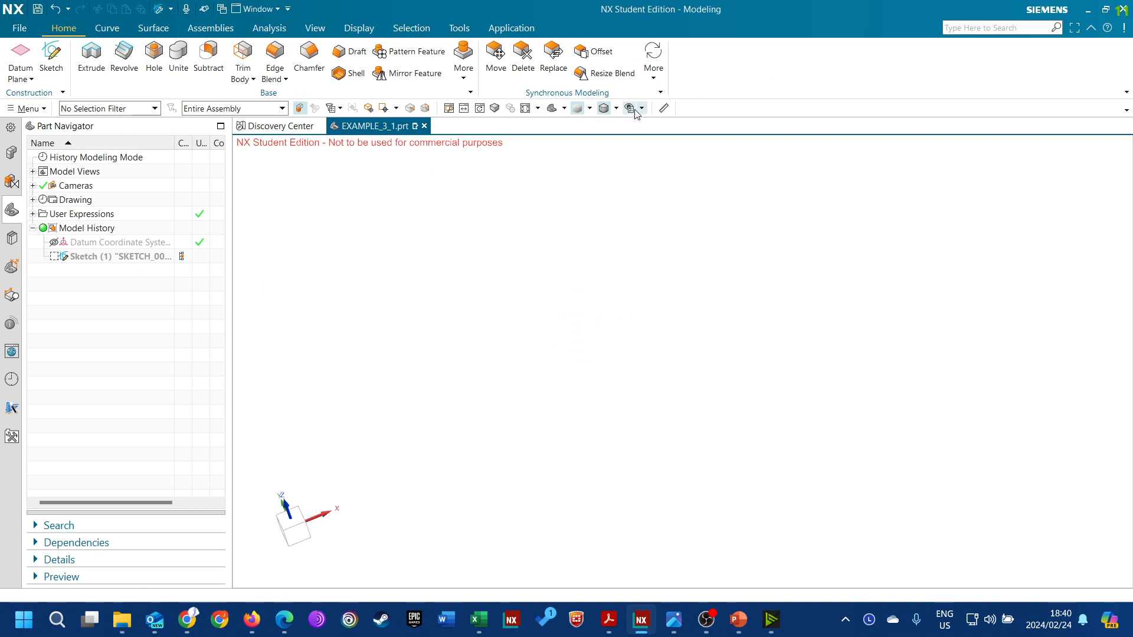
Show all datums in the part and orient the work view to Trimetric
click(631, 109)
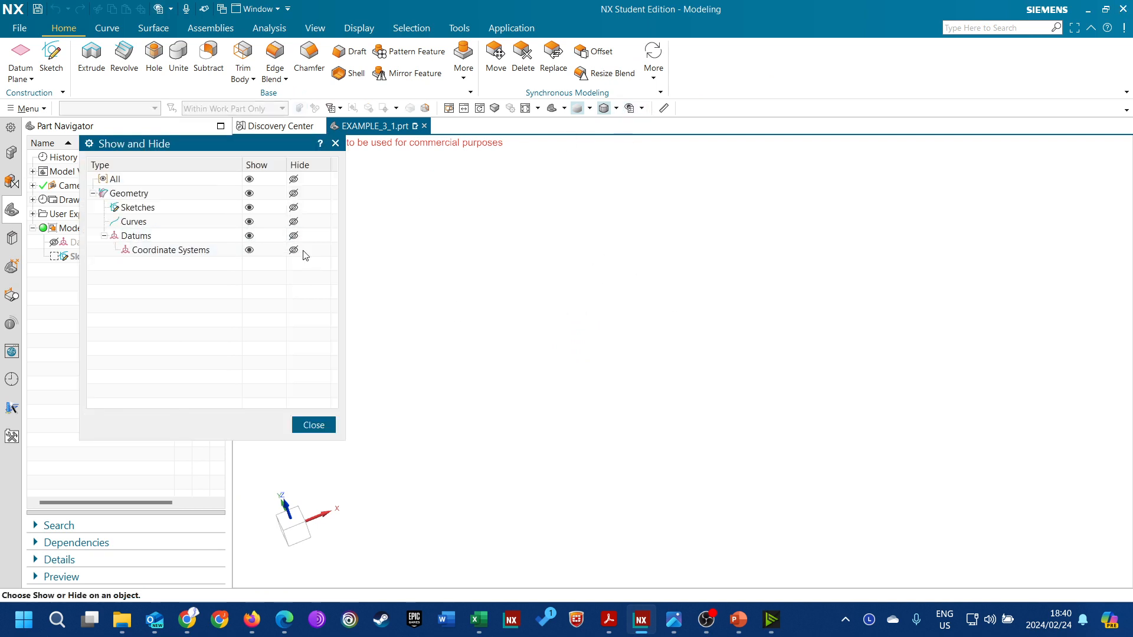
click(249, 235)
click(313, 425)
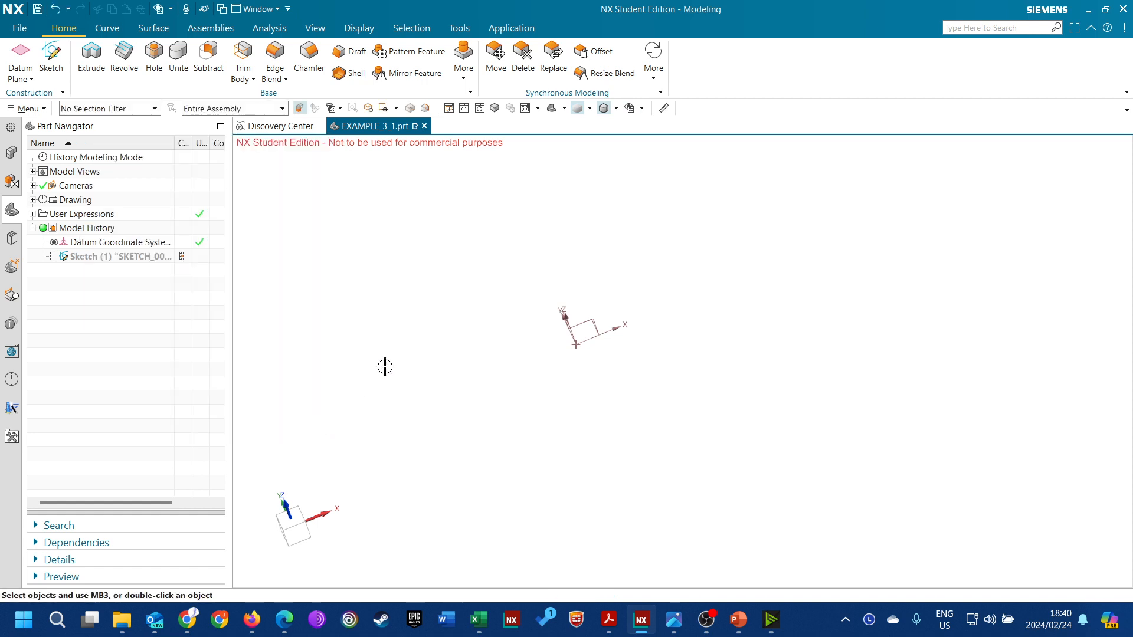
click(551, 109)
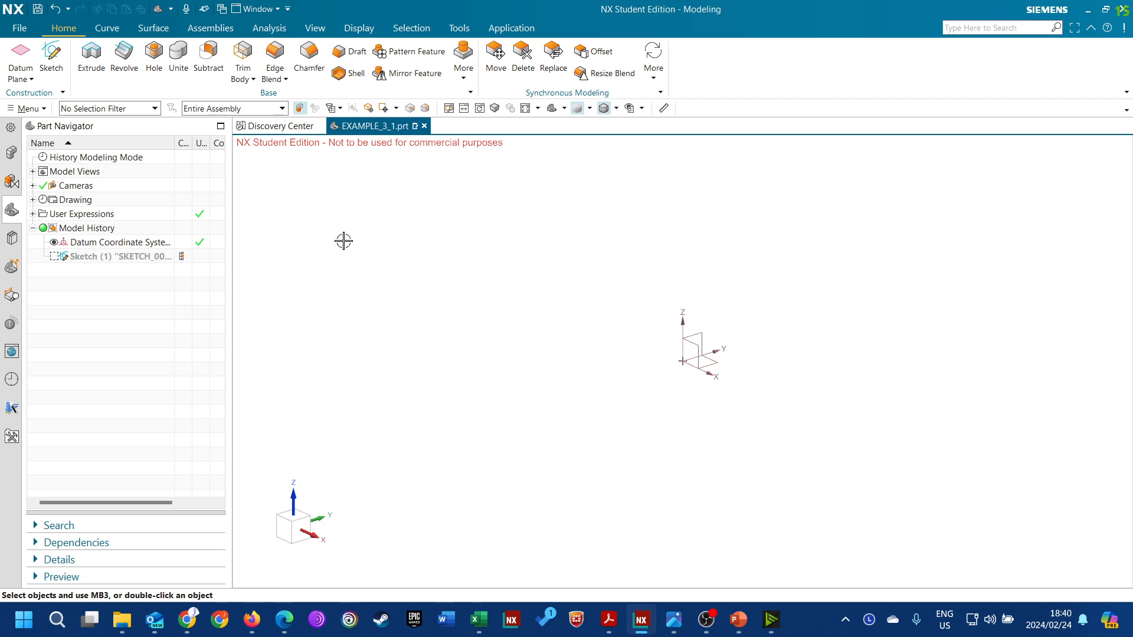
Create a sketch on the XZ plane of the datum coordinate system and exit the Profile tool
click(51, 56)
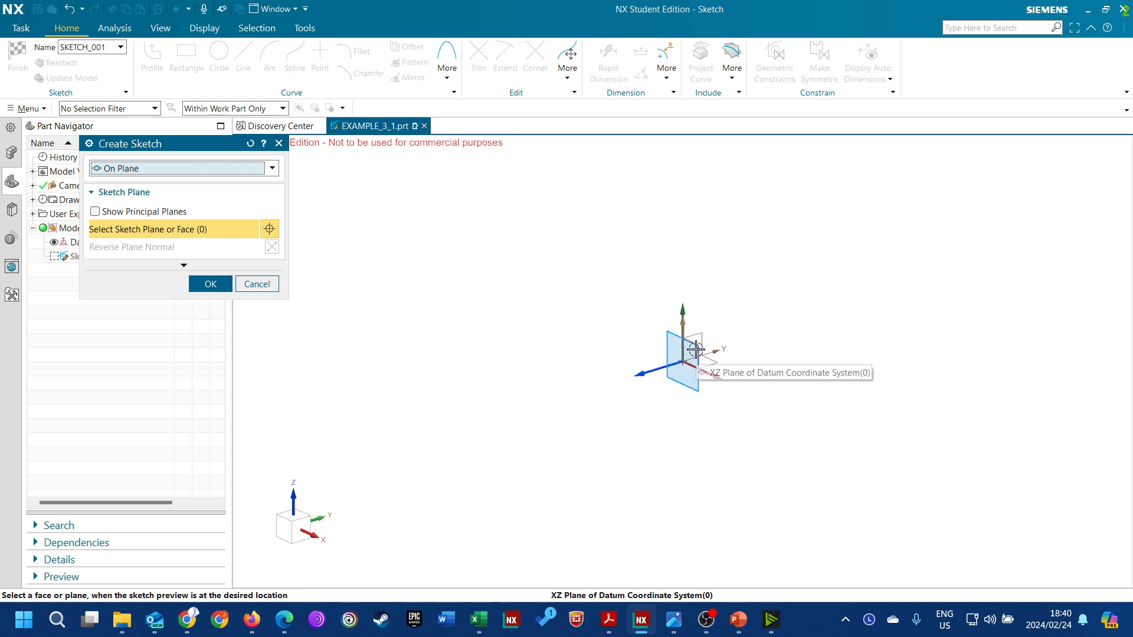
click(695, 350)
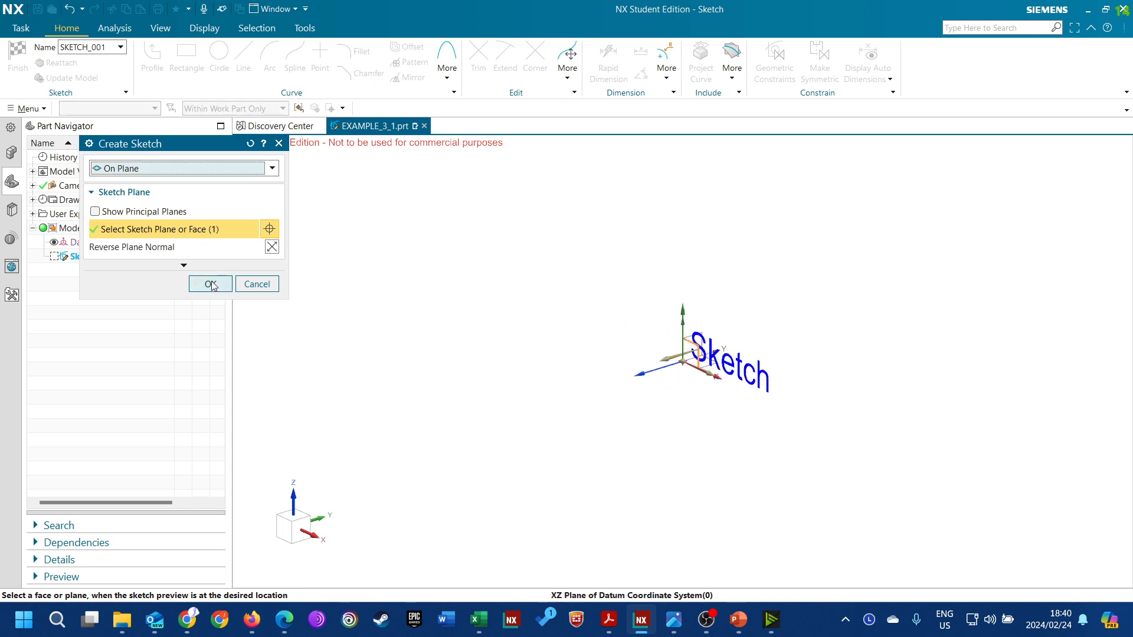
click(210, 284)
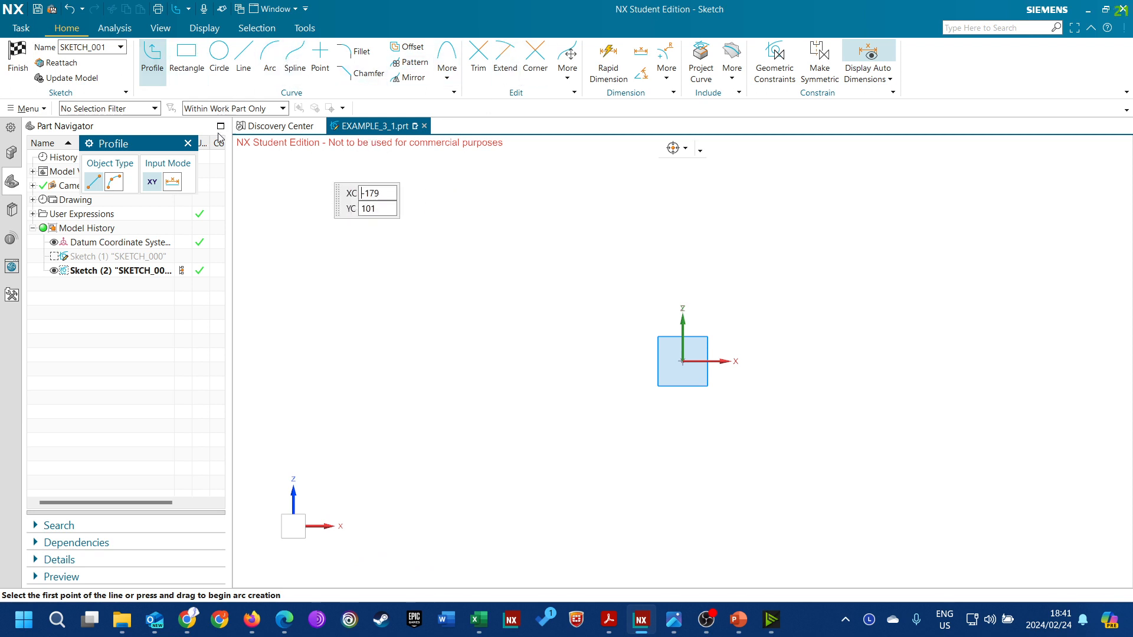
click(188, 145)
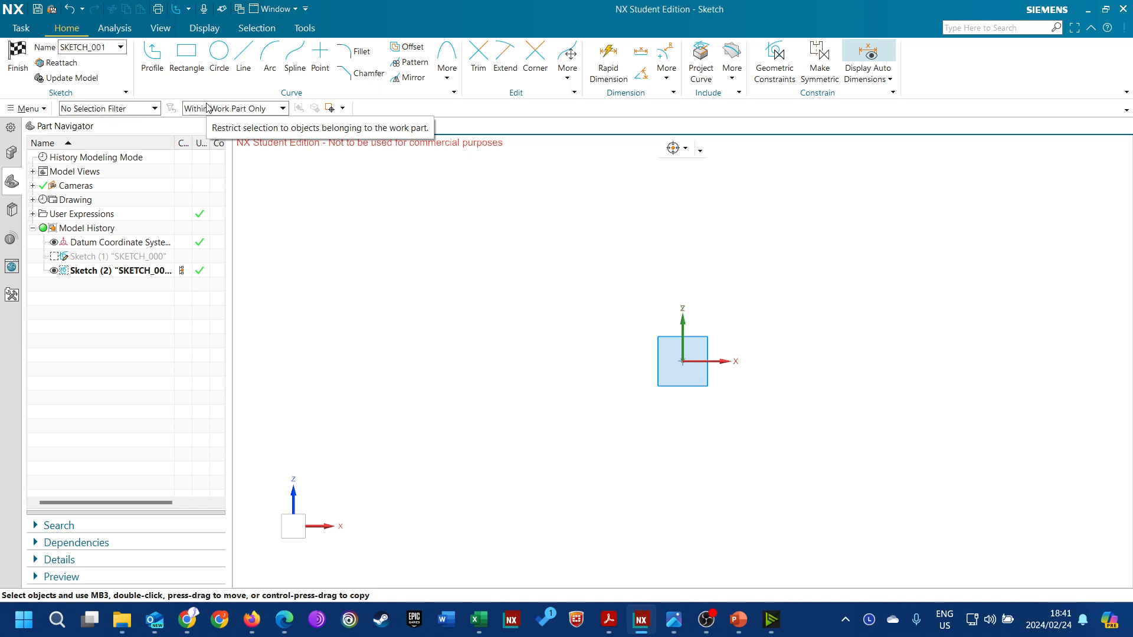
Try a two-point rectangle about 73 by 61 around the sketch origin, and undo it
click(186, 56)
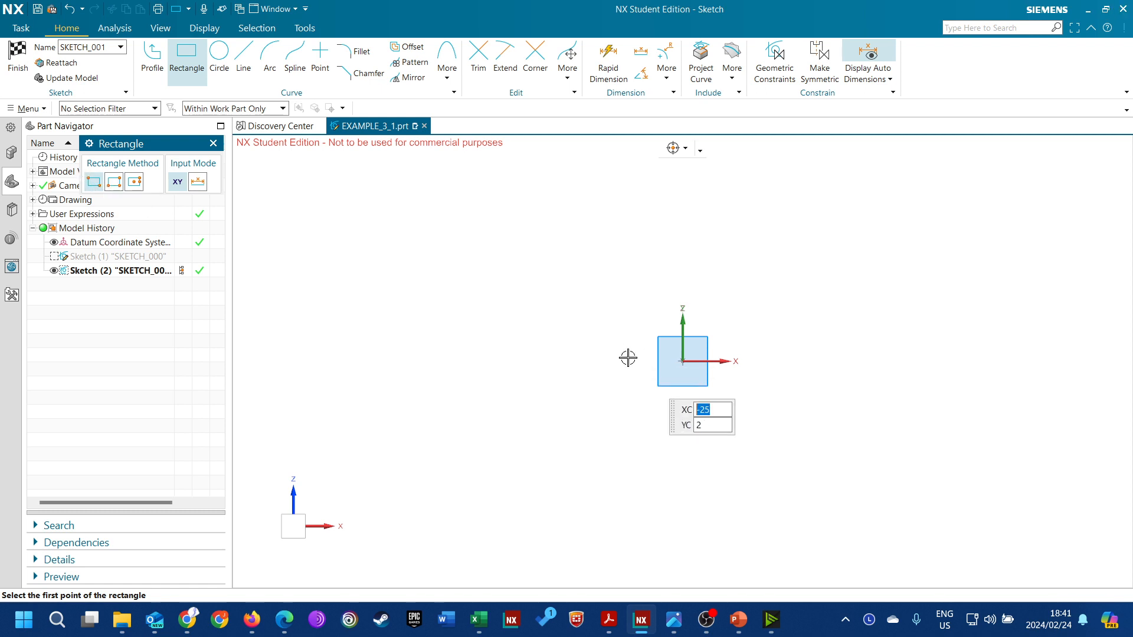
click(610, 287)
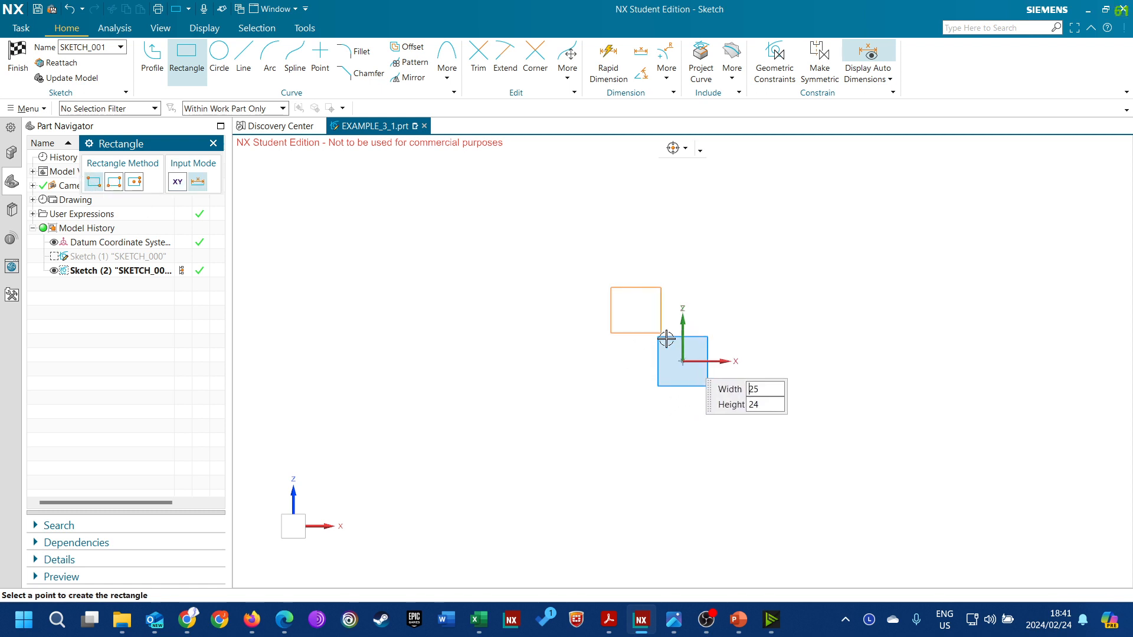
click(769, 420)
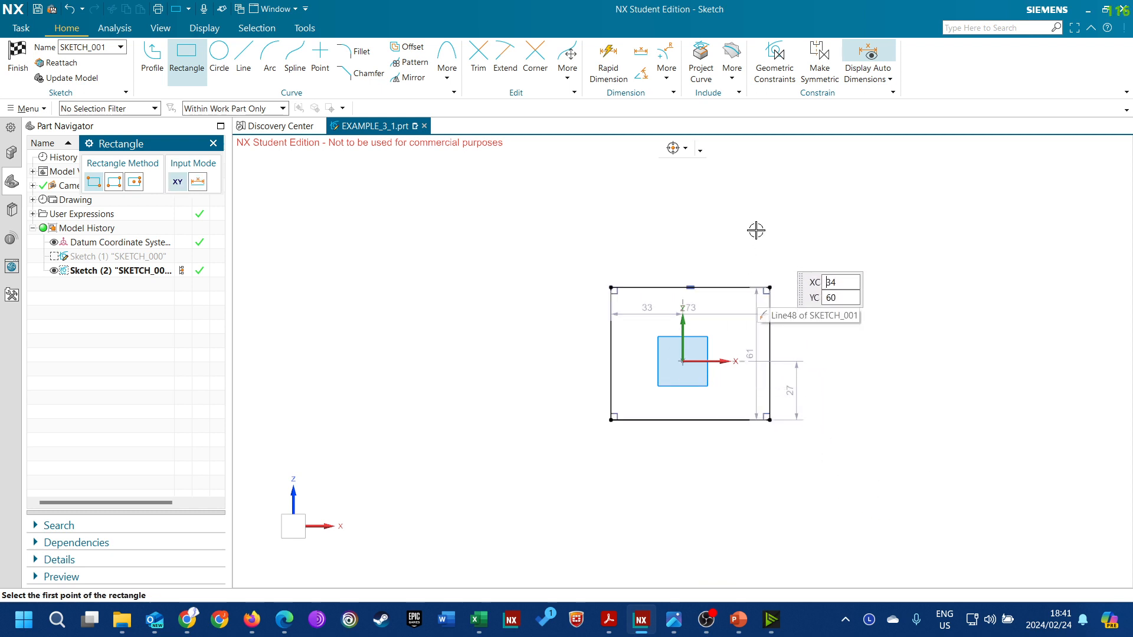
key(ctrl+z)
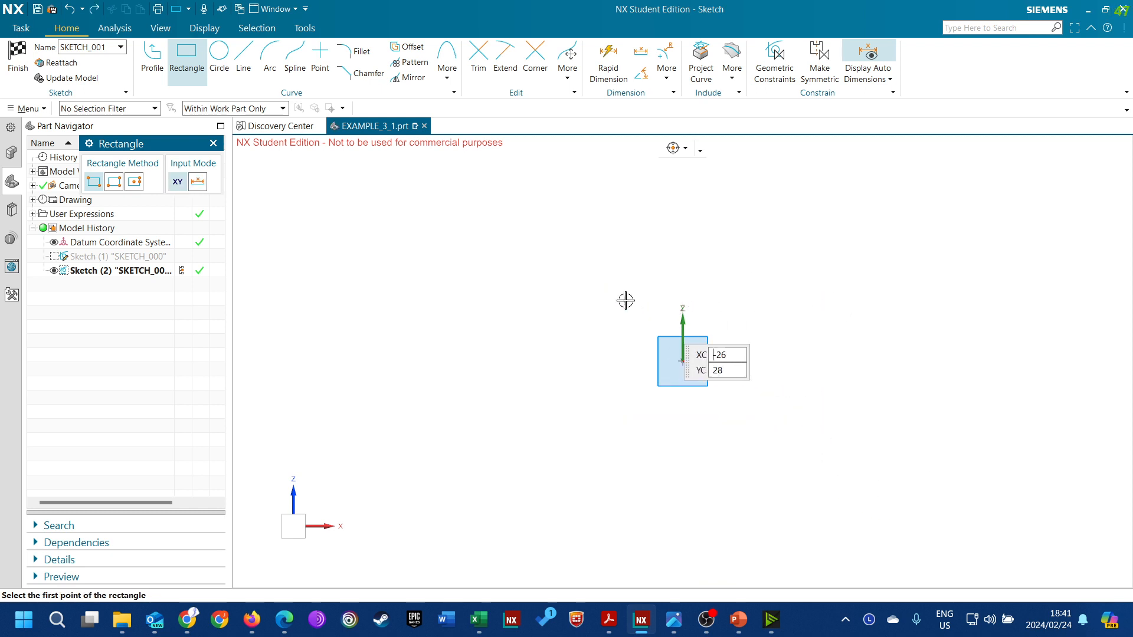
Try a three-point rectangle about 93 by 67 around the sketch origin, and undo it
click(115, 182)
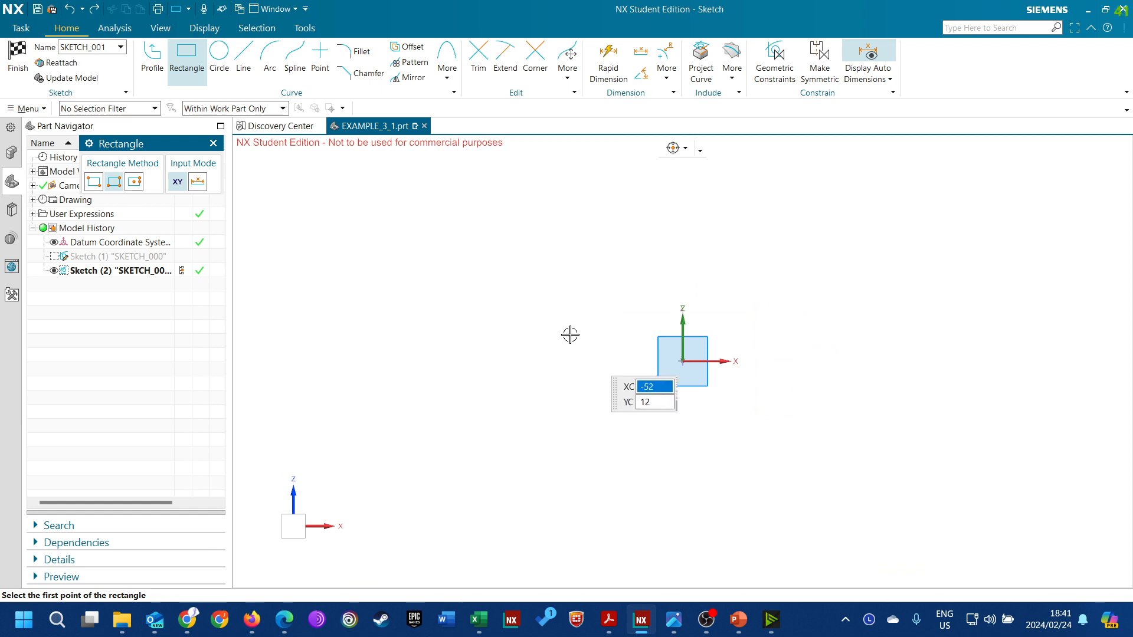
click(568, 279)
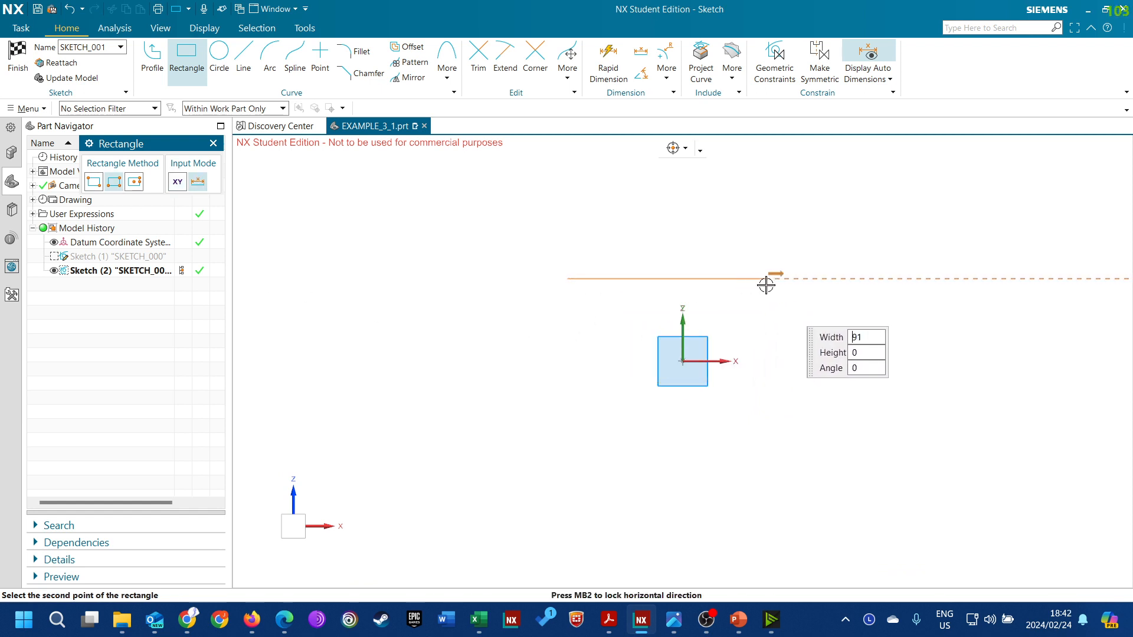
click(770, 280)
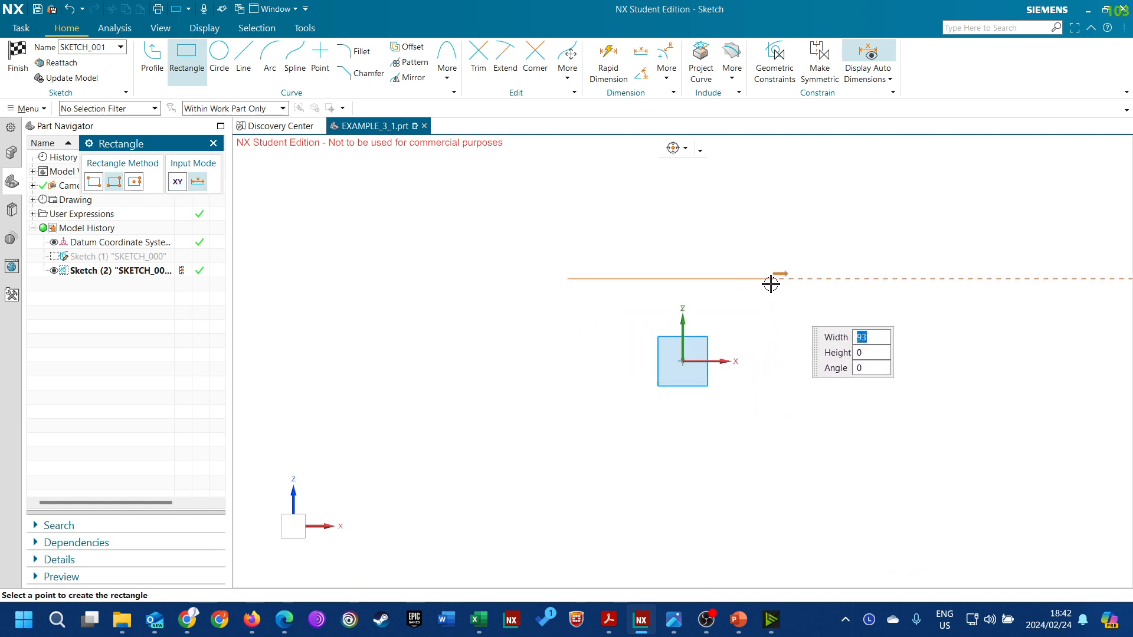
click(767, 425)
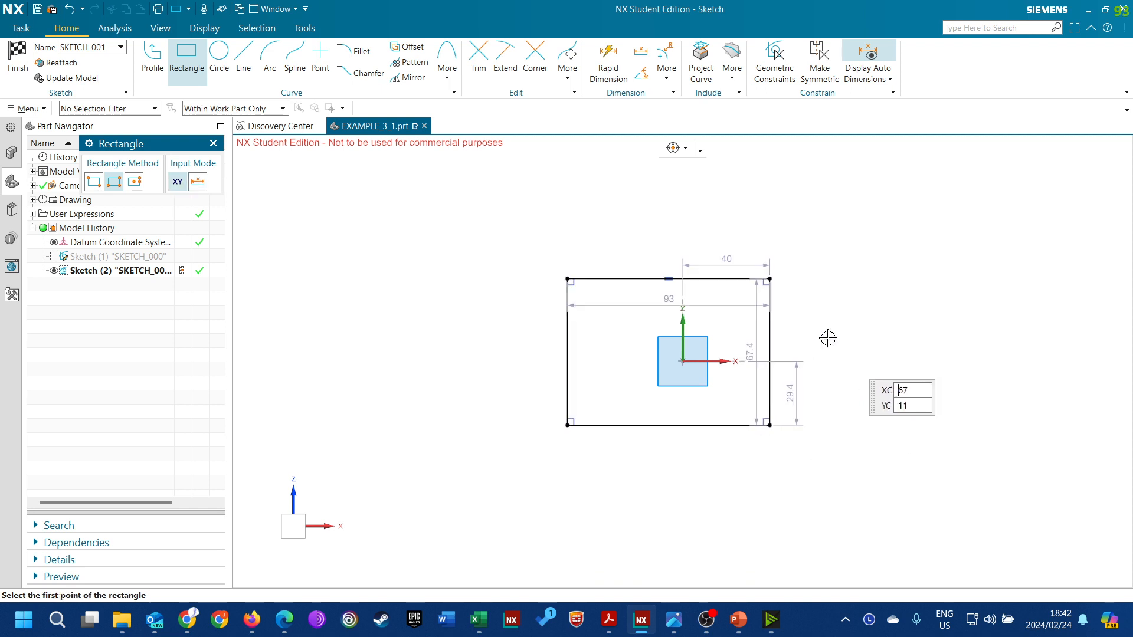
key(ctrl+z)
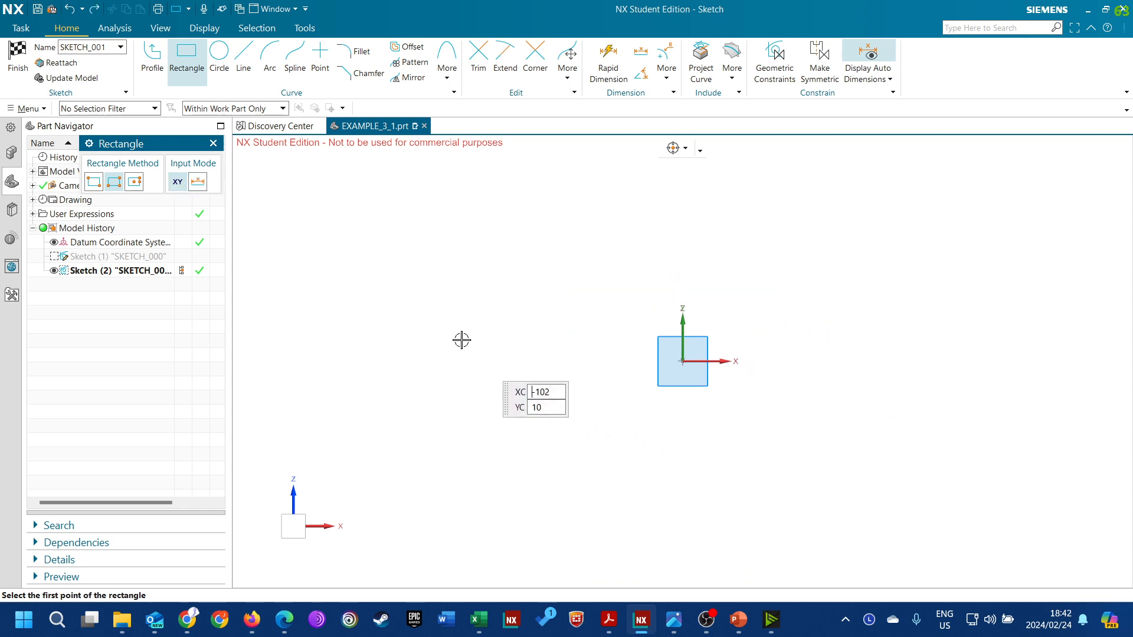
Draw a From Center rectangle on the sketch origin with width 60, height 50 and a horizontal orientation
click(141, 186)
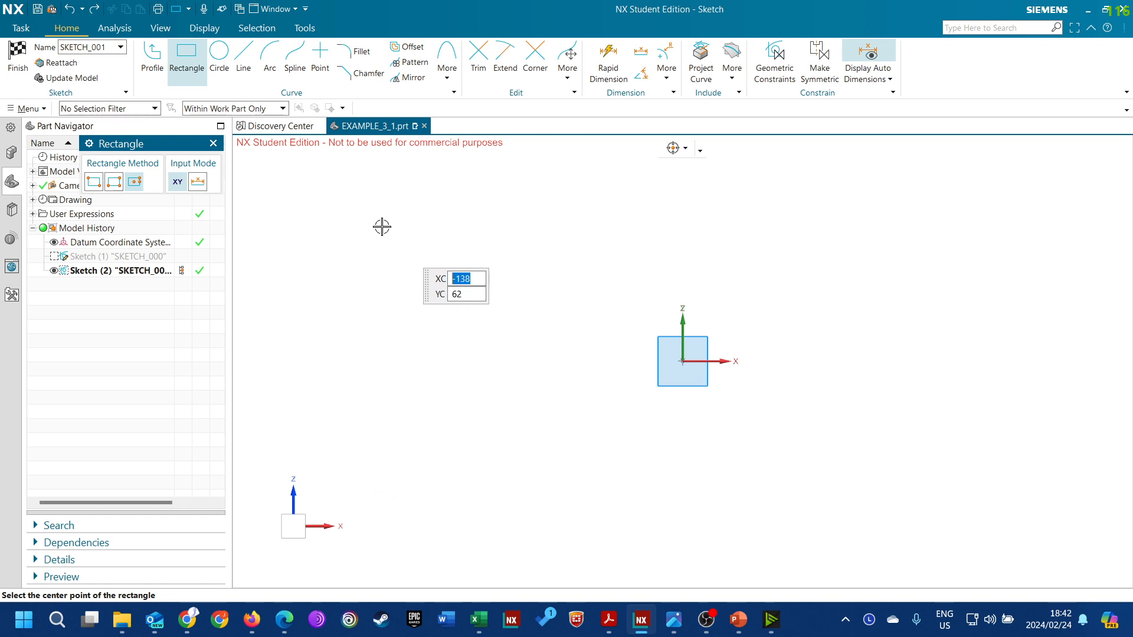
click(682, 363)
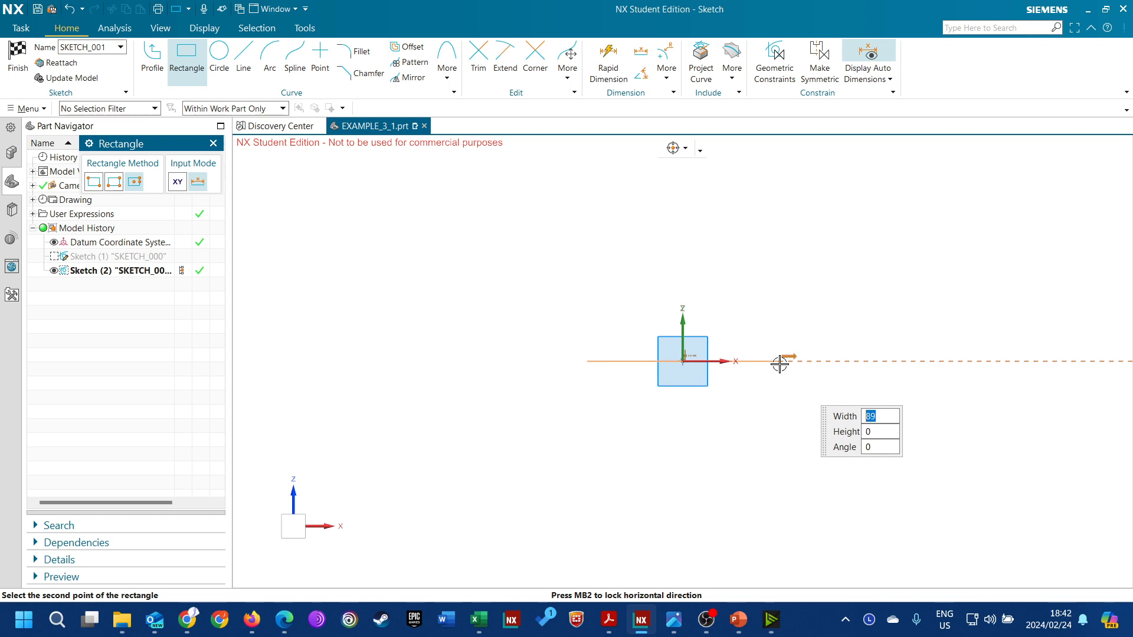
text(60)
key(Tab)
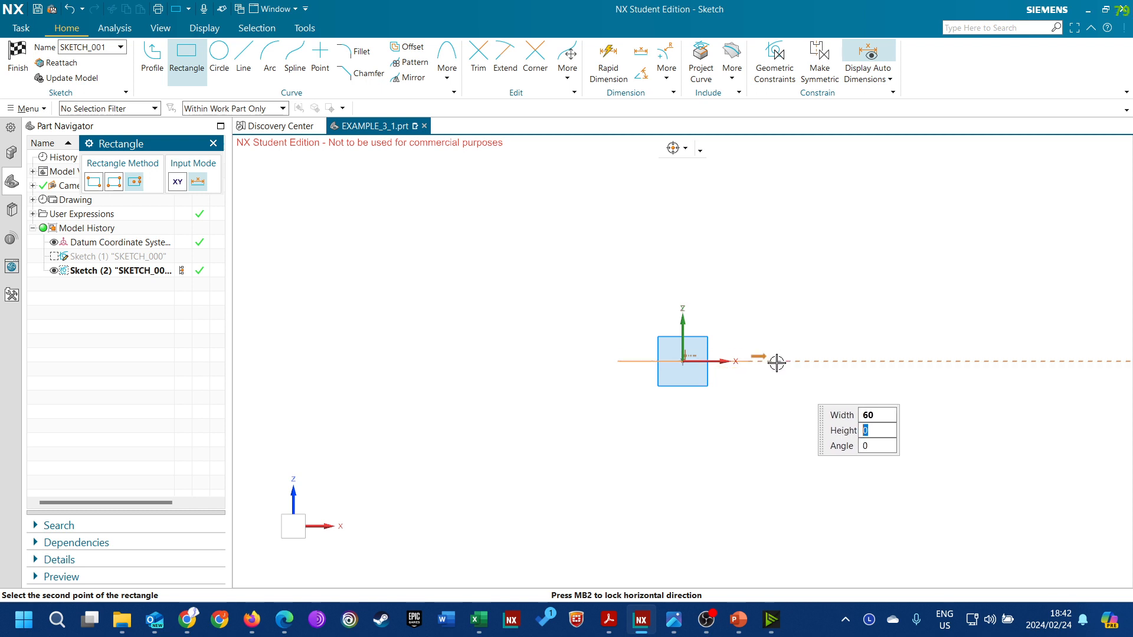
text(5)
key(Tab)
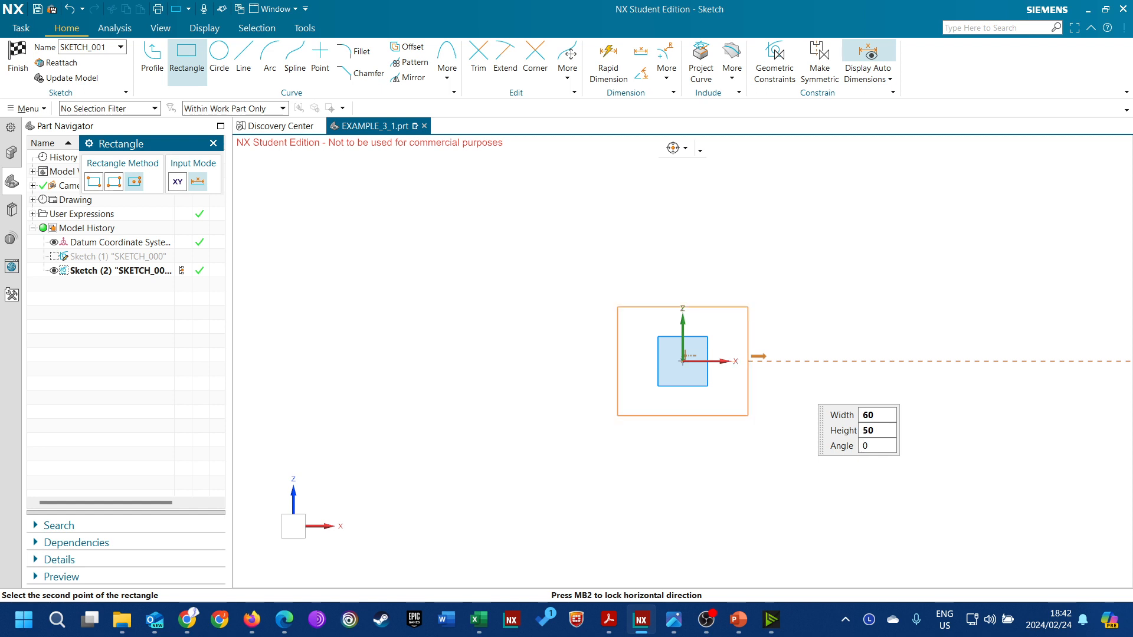
click(786, 365)
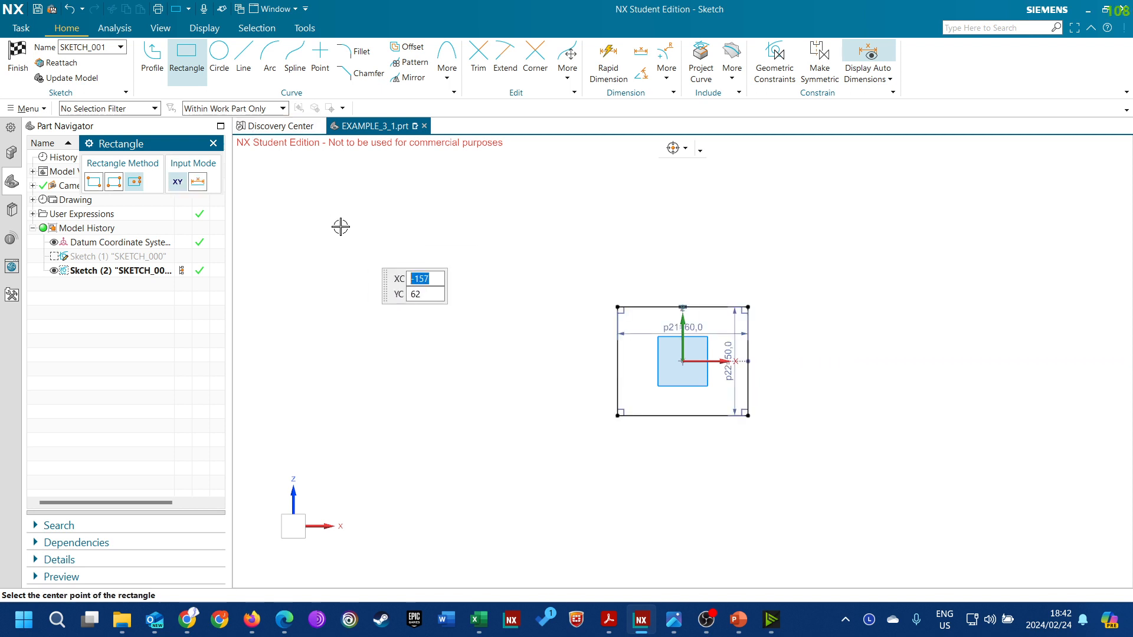
Try a second From Center rectangle about 94 by 41 above and left of the first, and undo it
click(435, 225)
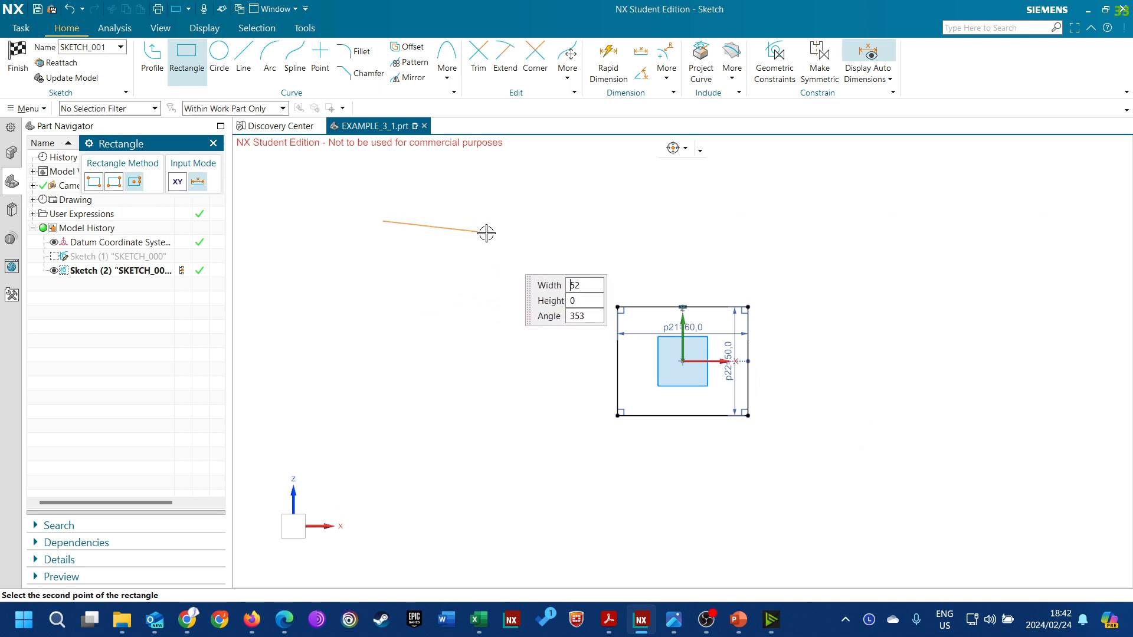
click(531, 226)
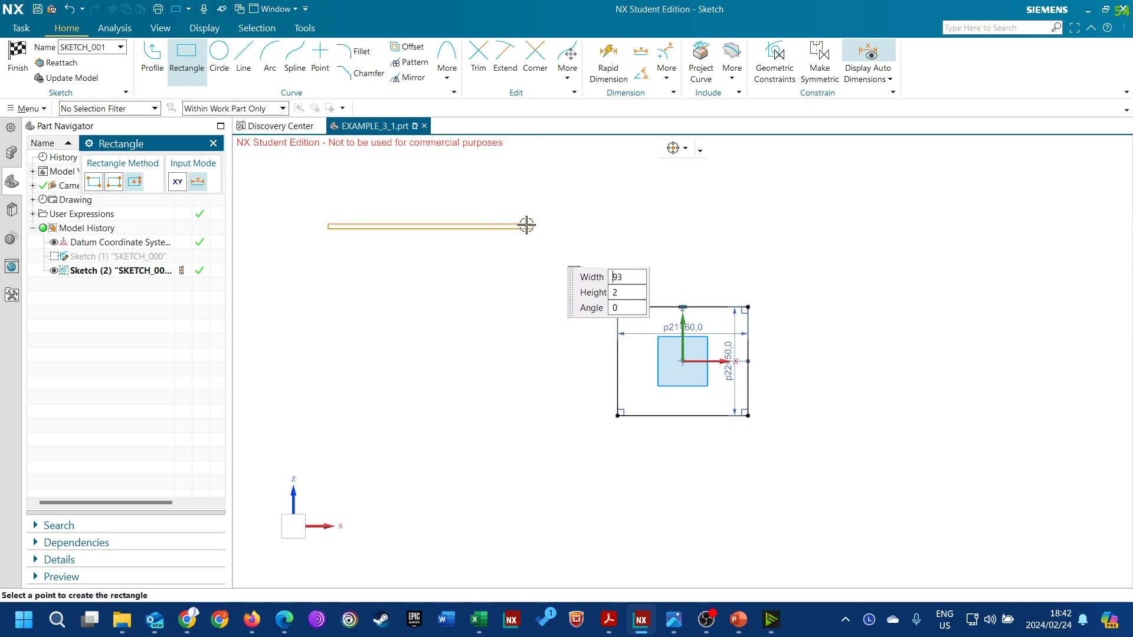
click(520, 270)
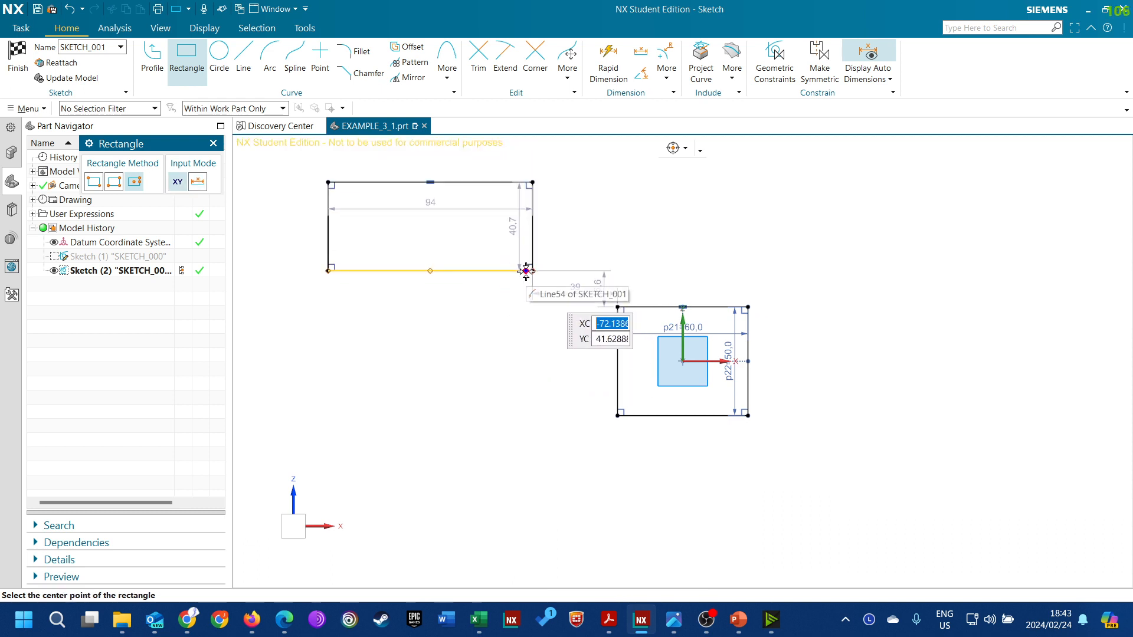
key(ctrl+z)
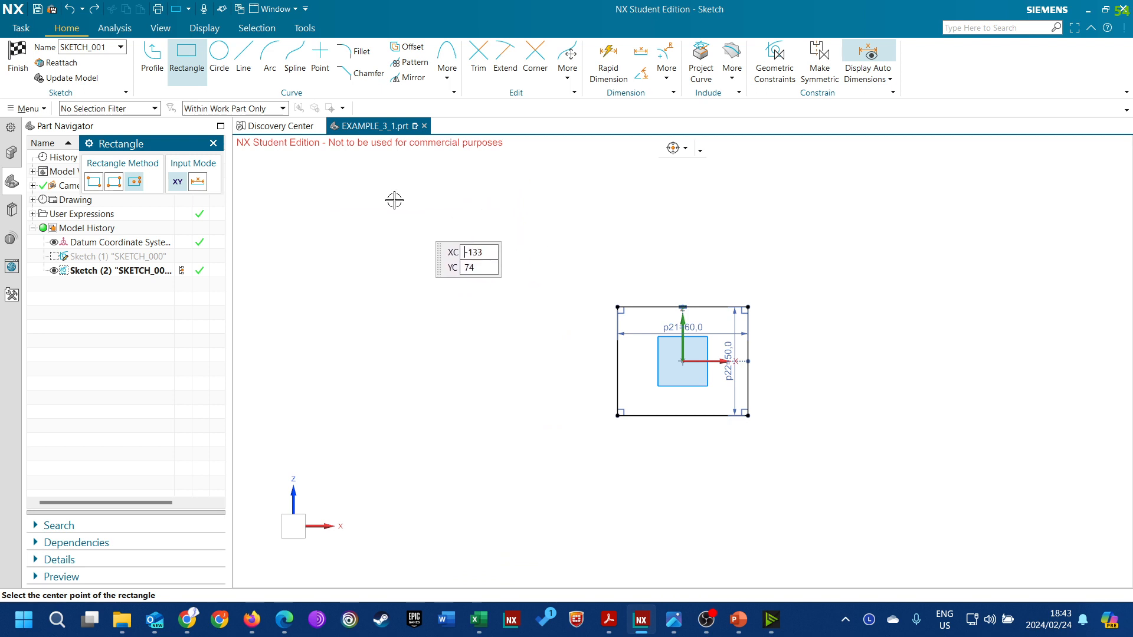
Close the Rectangle command and move the width and height dimensions outside the rectangle, above it and to its right
click(213, 145)
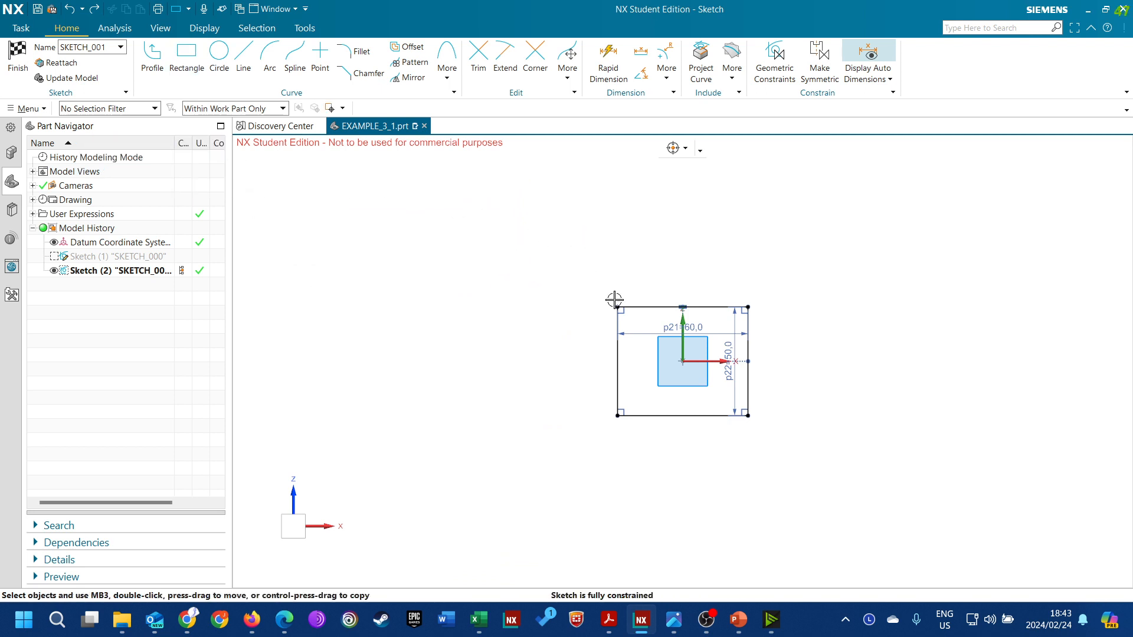
drag(694, 299, 694, 213)
drag(730, 350, 820, 352)
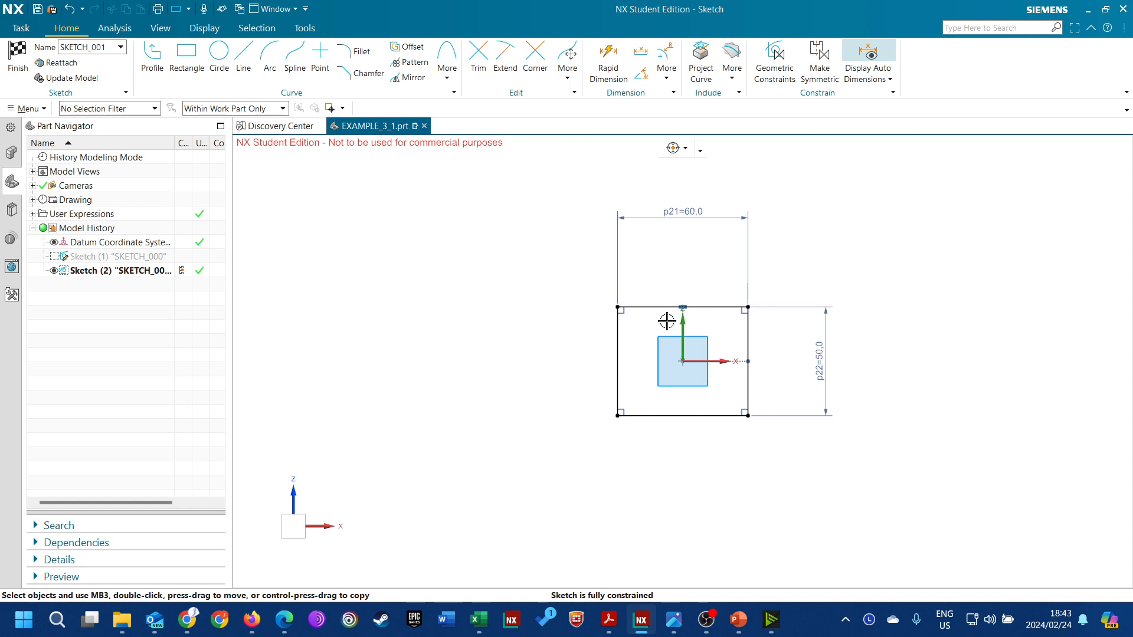
Try a three-point circle about 45.7 in diameter above and left of the rectangle, and undo it
click(219, 53)
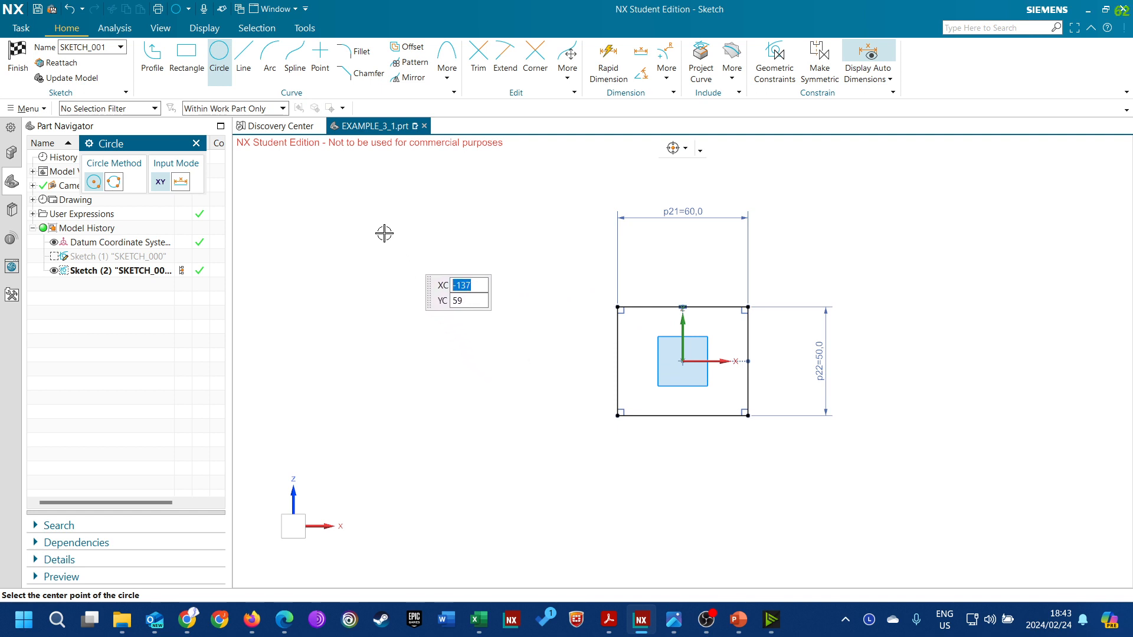
click(115, 183)
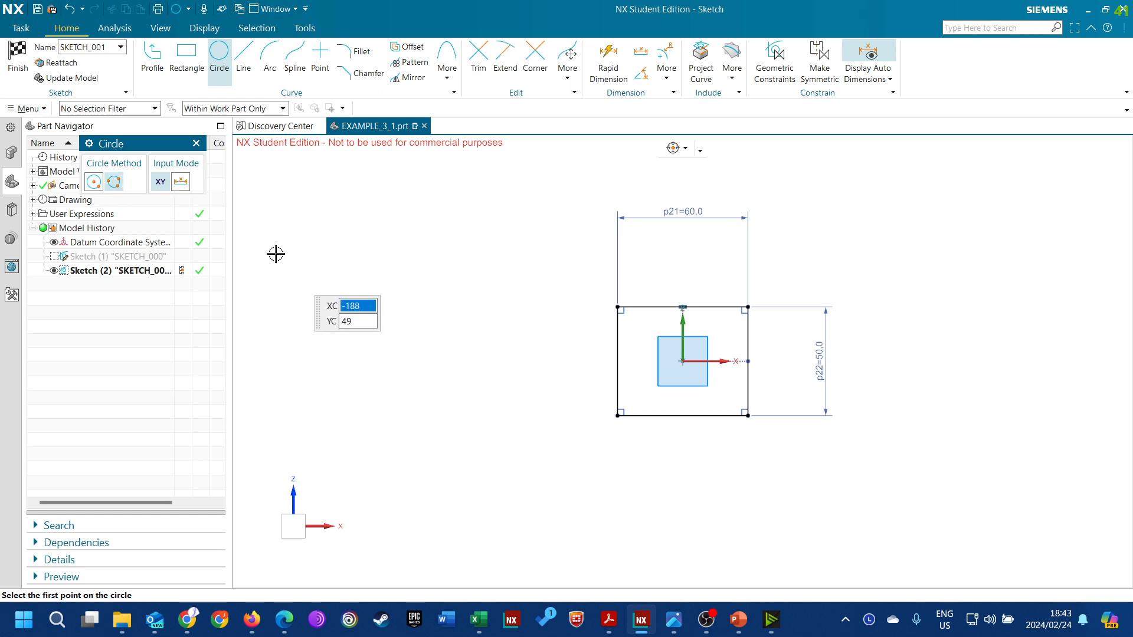
click(334, 230)
click(432, 233)
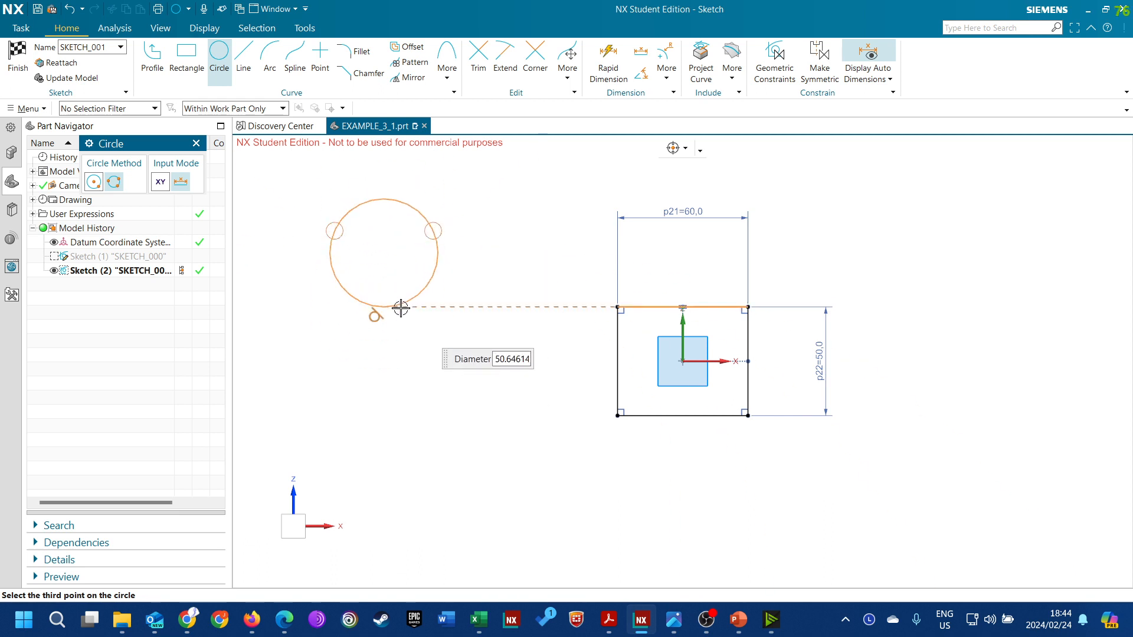
click(391, 286)
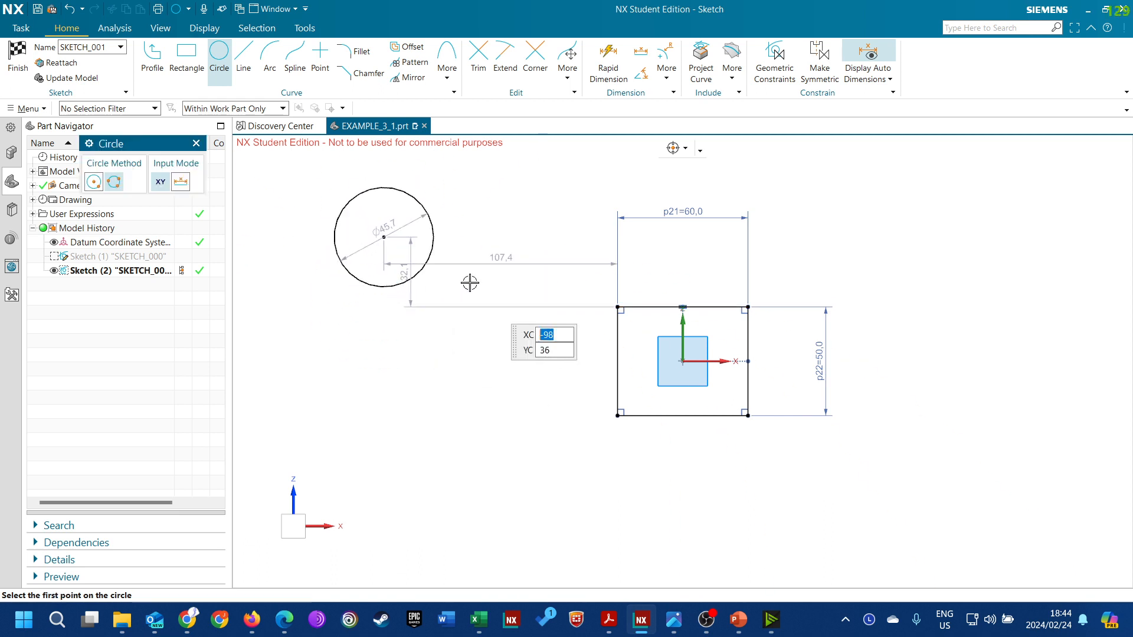
key(ctrl+z)
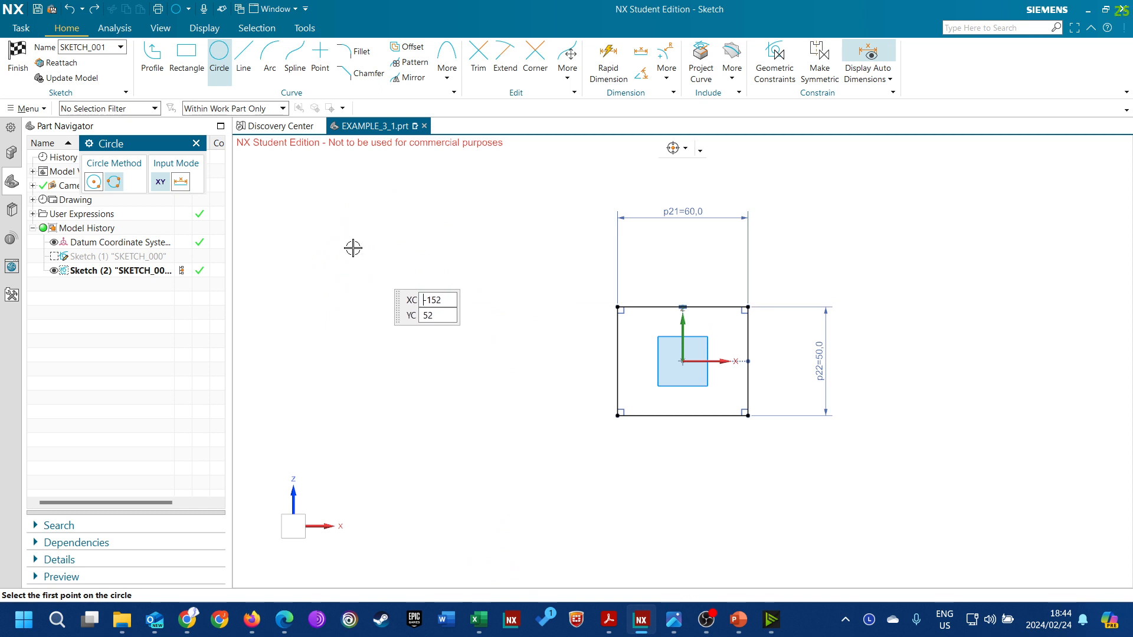
Draw a circle by center and diameter from the sketch origin to the midpoint of the rectangle's top edge, diameter 50
click(93, 183)
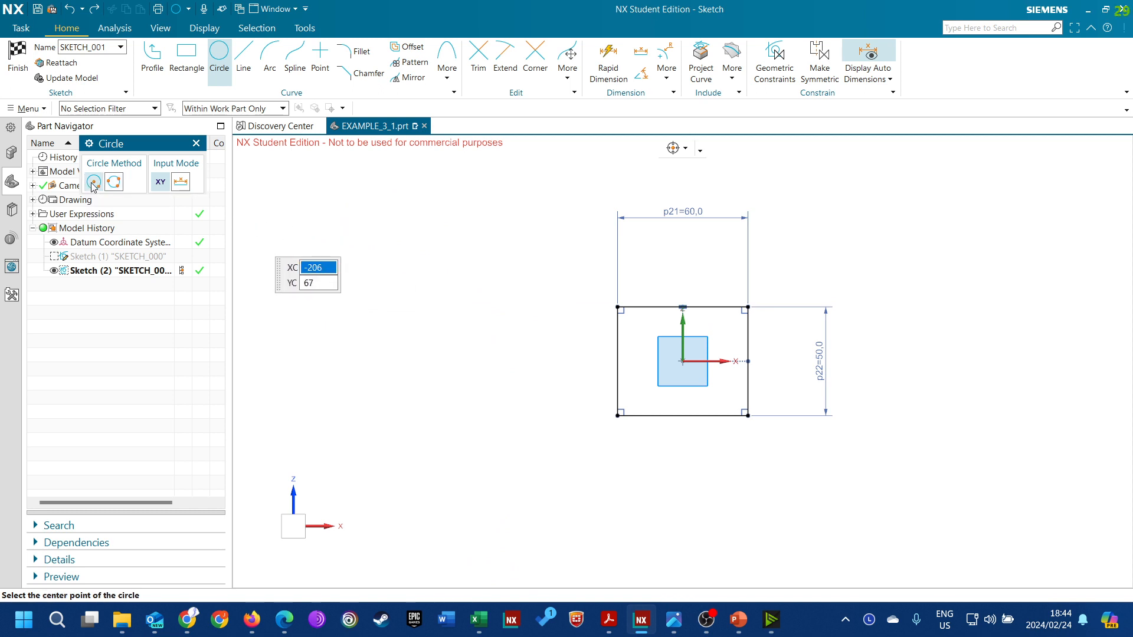
click(682, 360)
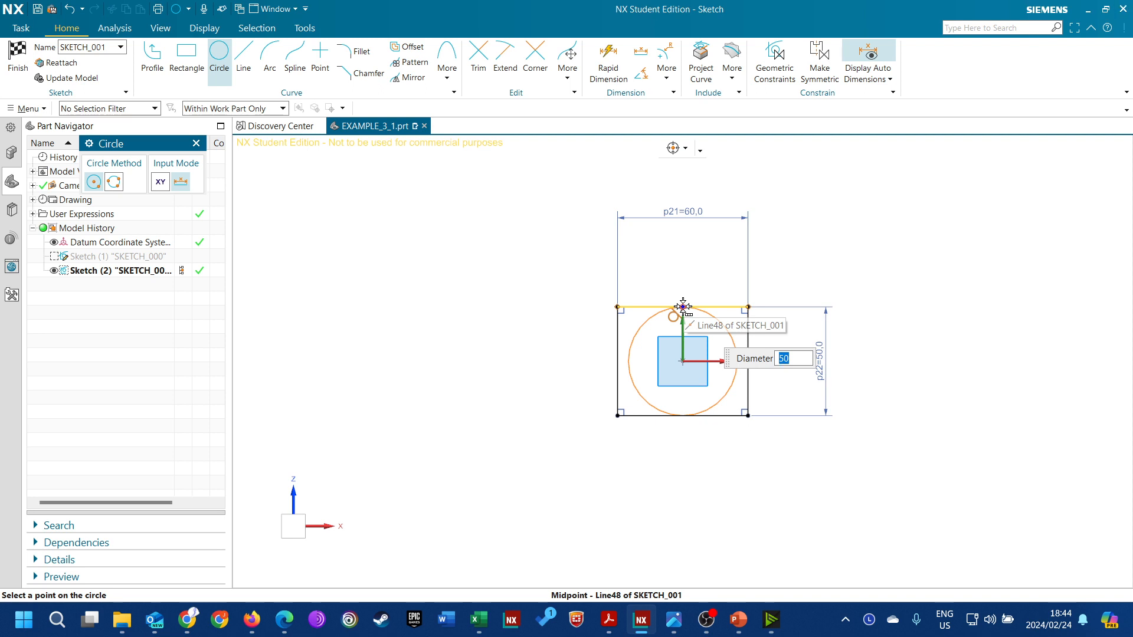
click(684, 307)
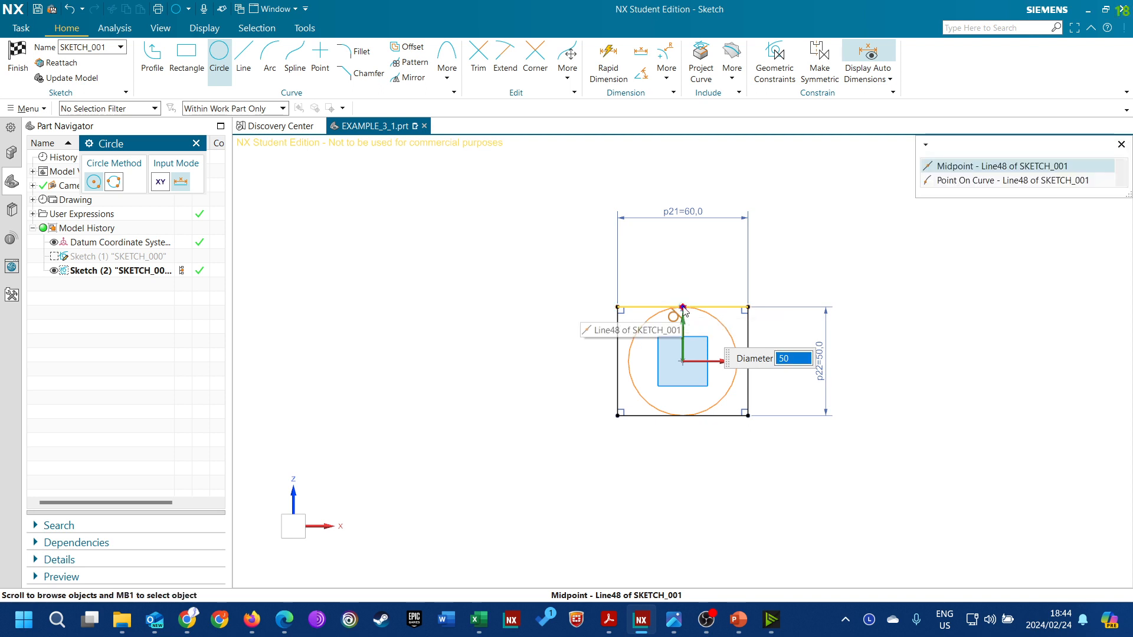
click(965, 167)
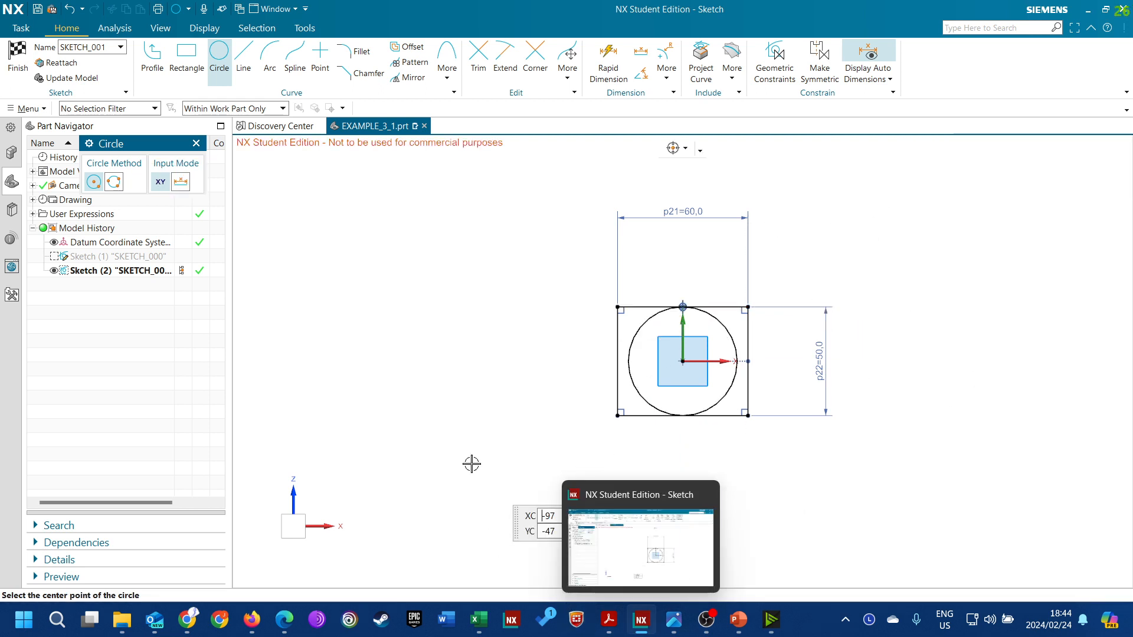
click(198, 143)
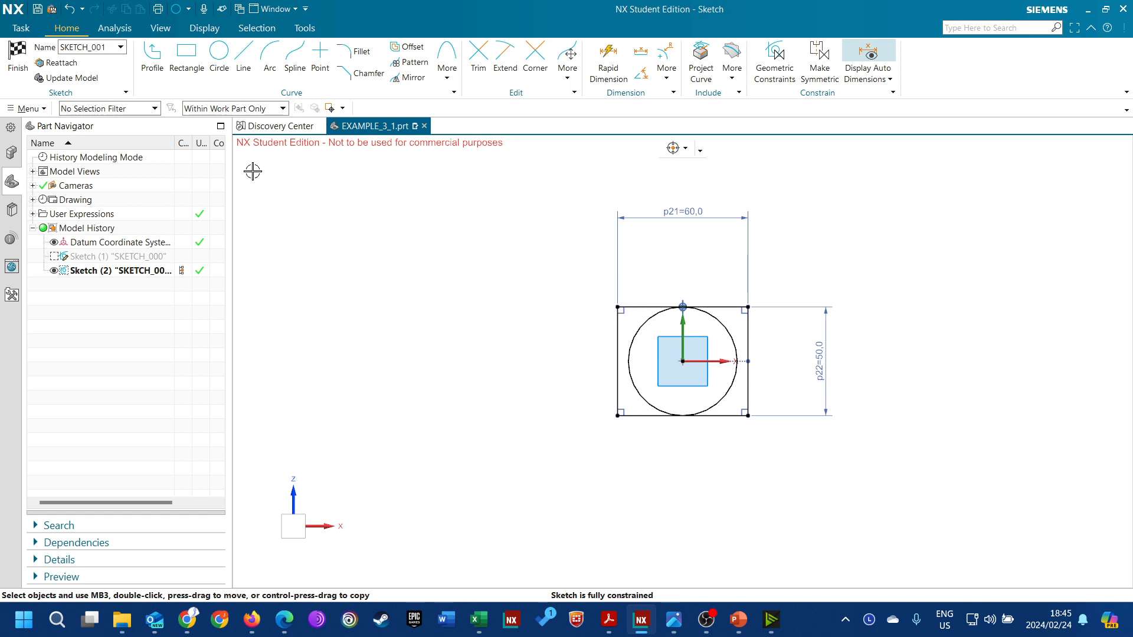
Try an arc by center and endpoints left of the rectangle, radius about 42 and sweep about 163 degrees, and undo it
click(271, 66)
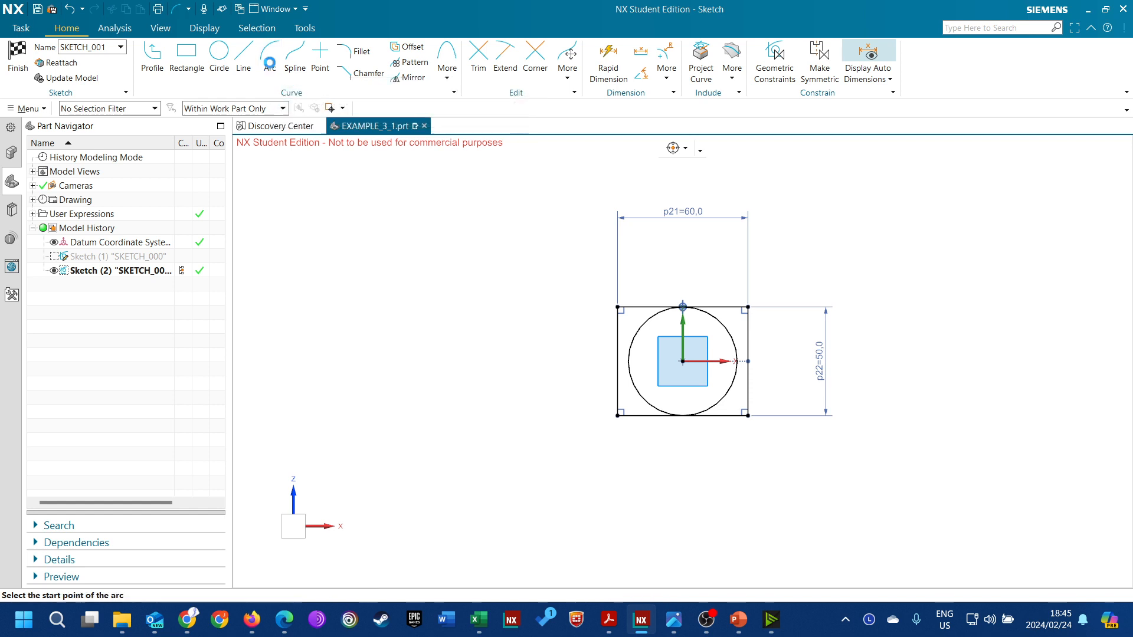
click(114, 184)
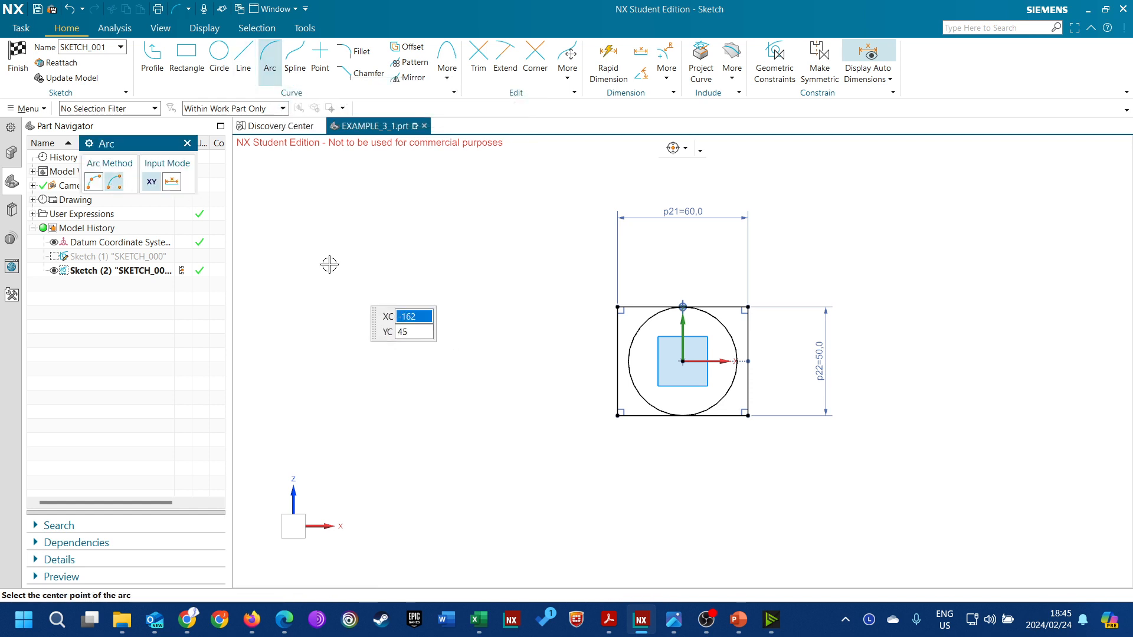
click(420, 293)
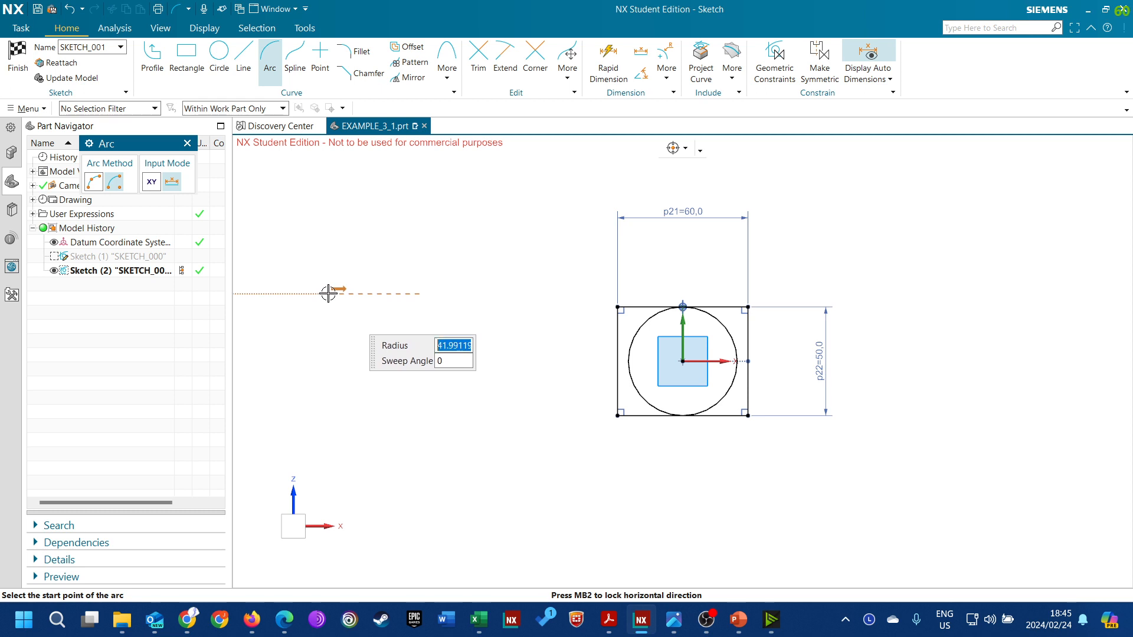
click(328, 293)
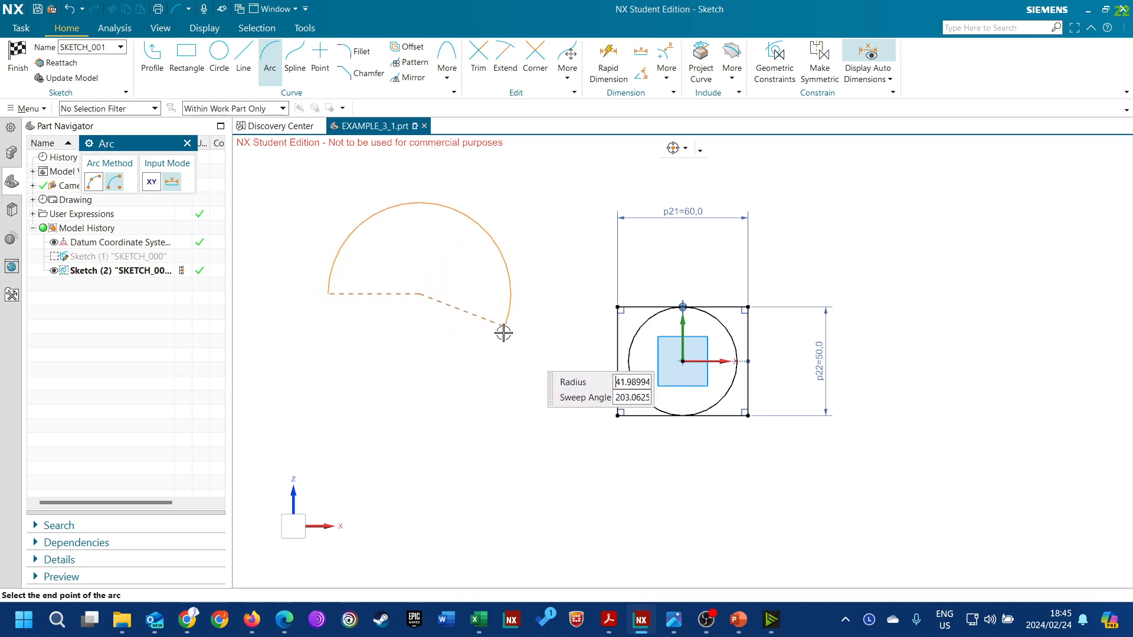
click(506, 267)
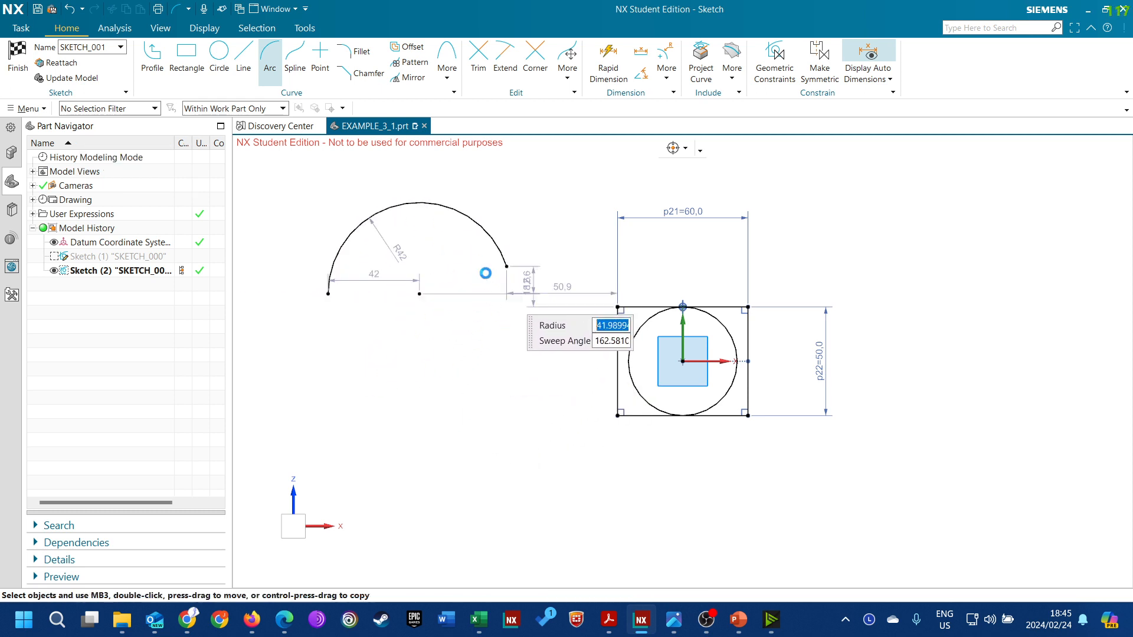
key(ctrl+z)
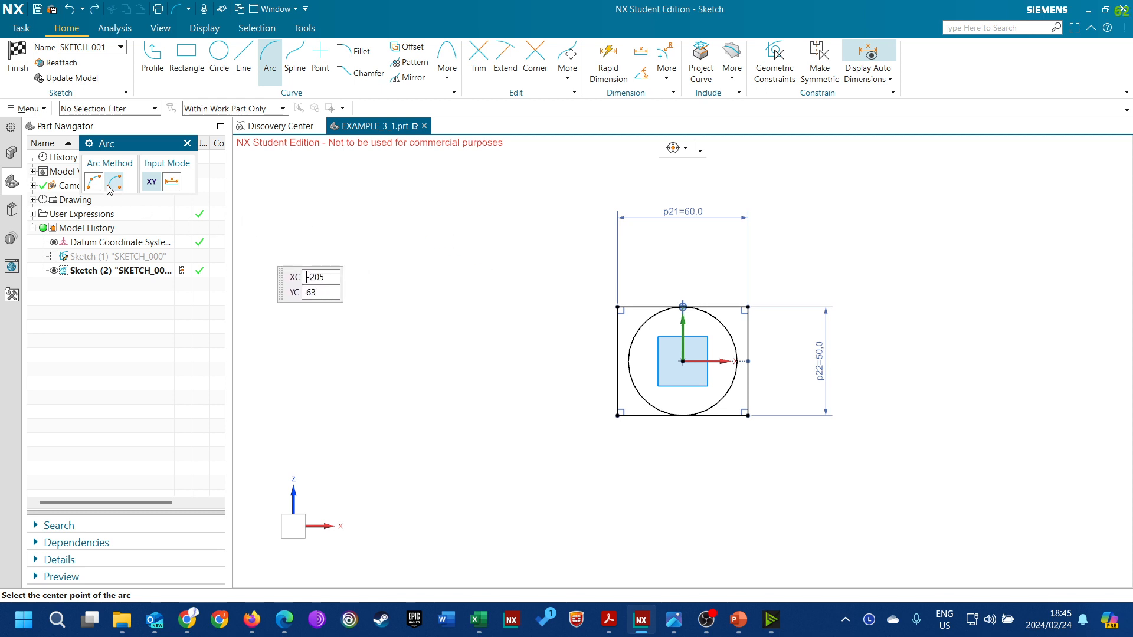
Draw a three-point arc between the rectangle's top corners, bulging upward and tangent to both vertical sides
click(96, 185)
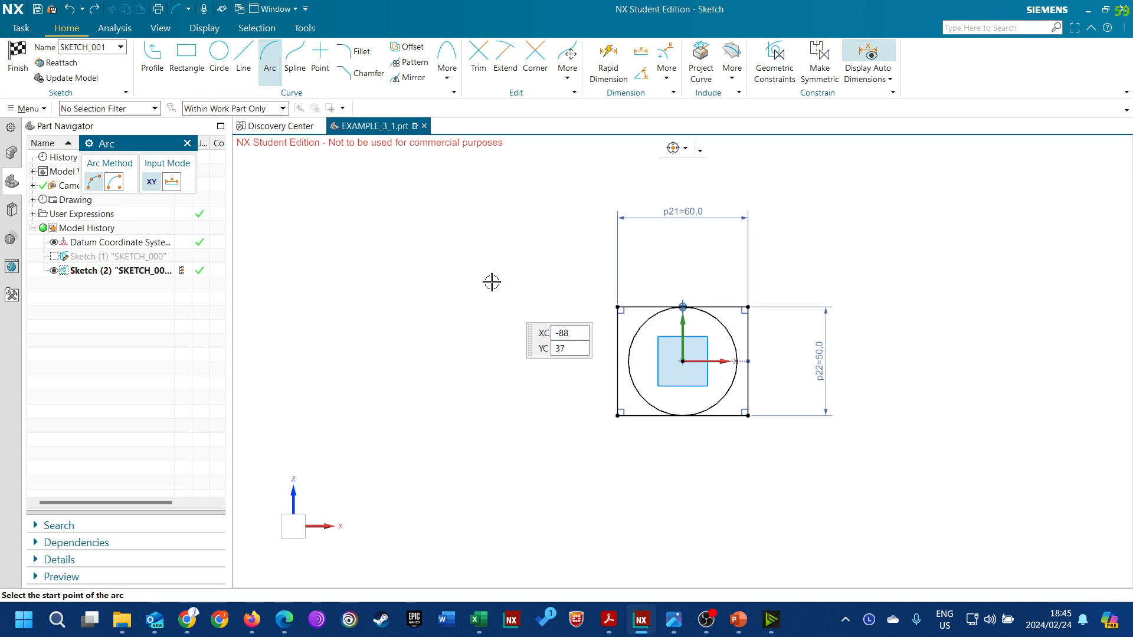
click(617, 306)
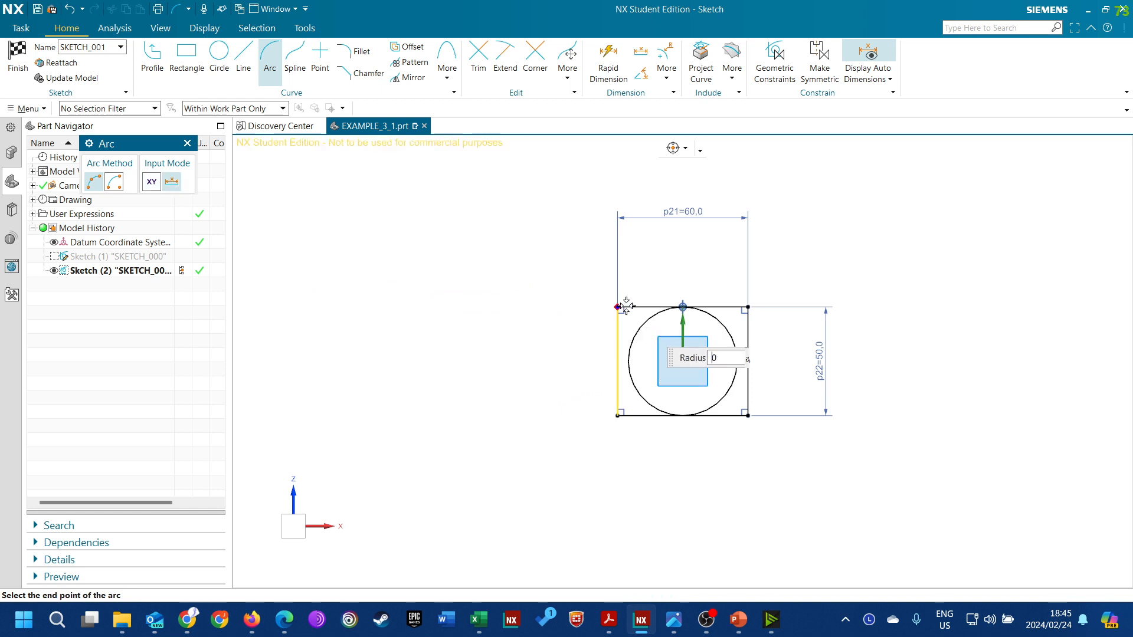
click(748, 306)
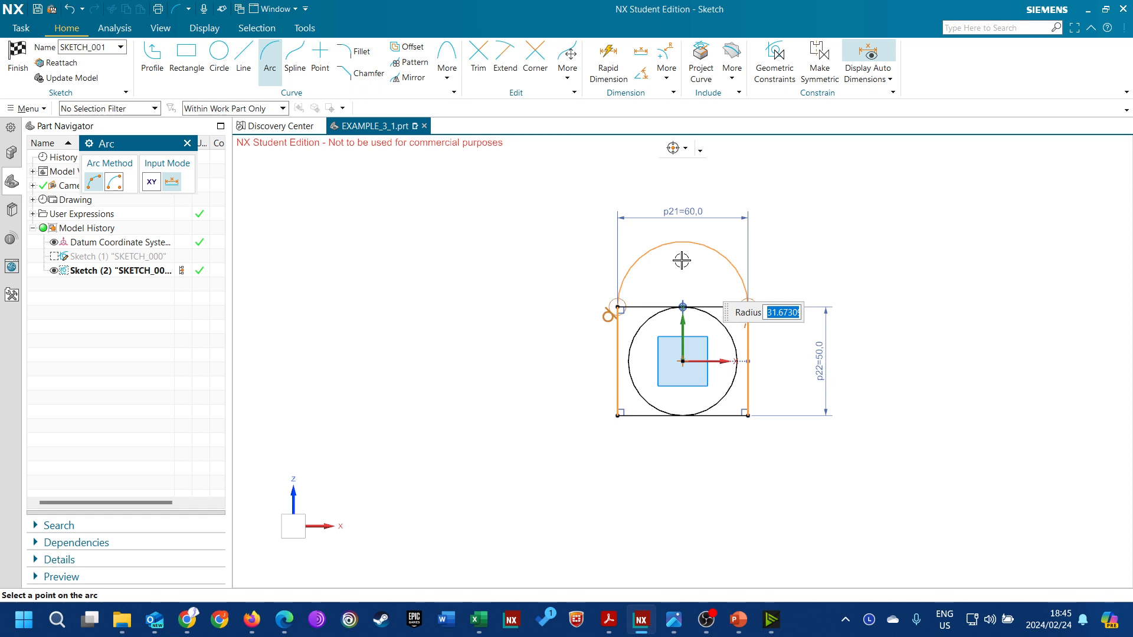
click(682, 260)
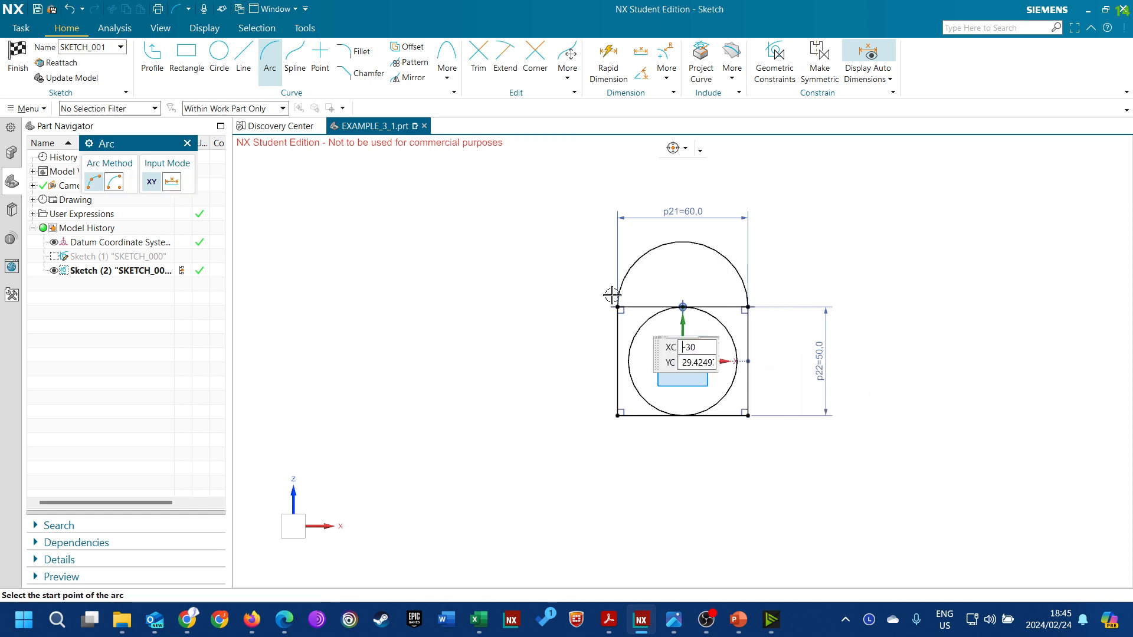
click(187, 143)
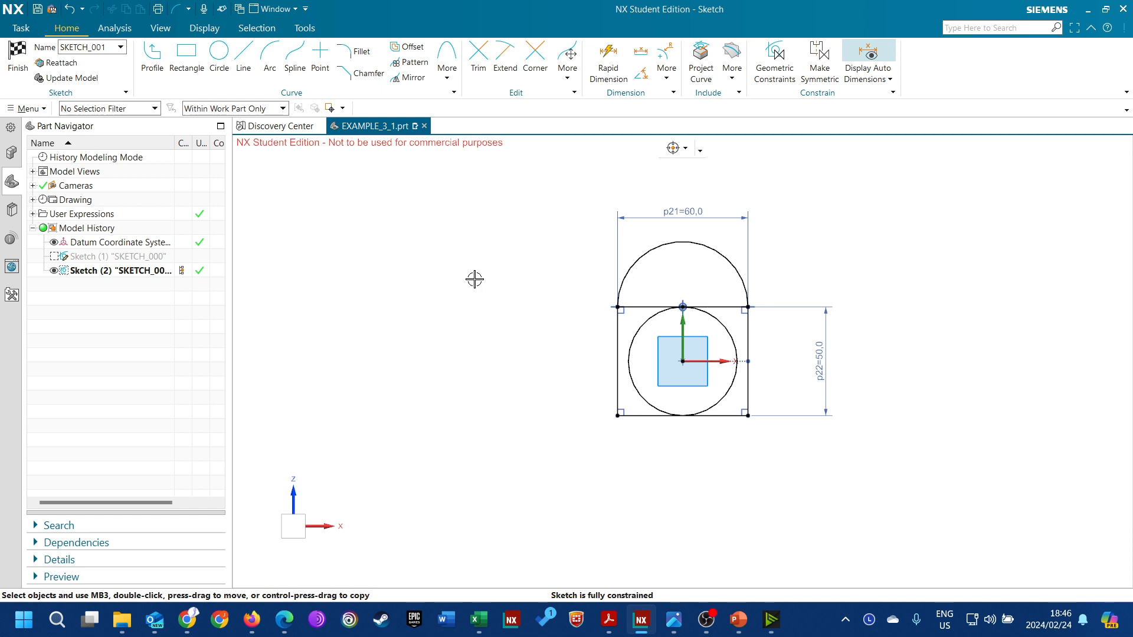
Start a profile below the rectangle with a horizontal line about 132 long, continued by two tangent arcs of about R35 and R37 forming an S
click(157, 79)
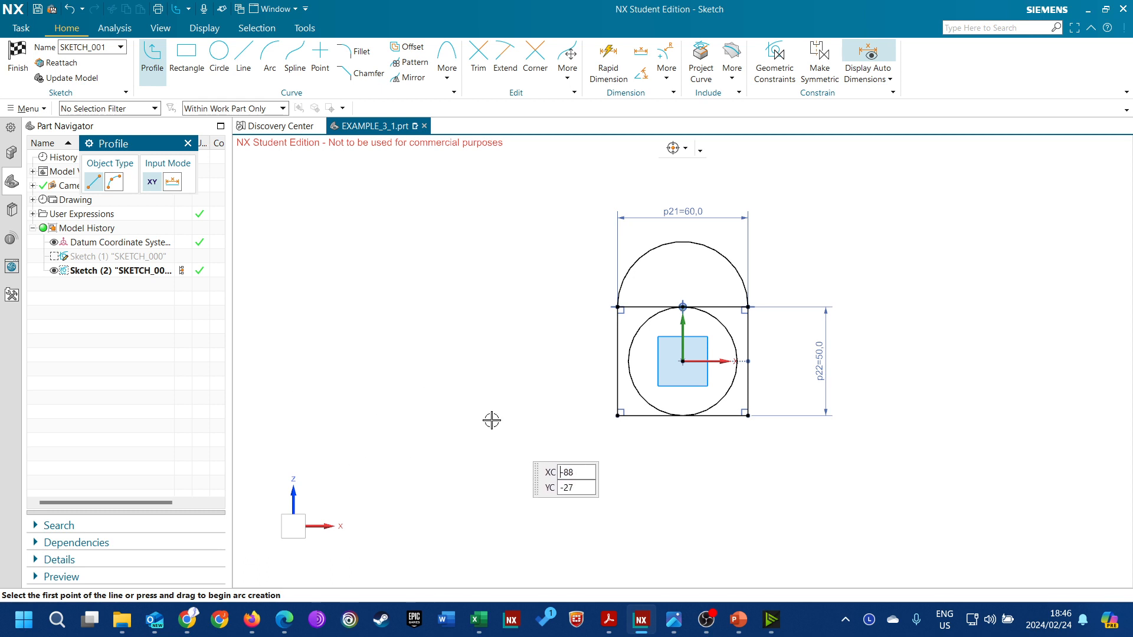
click(528, 459)
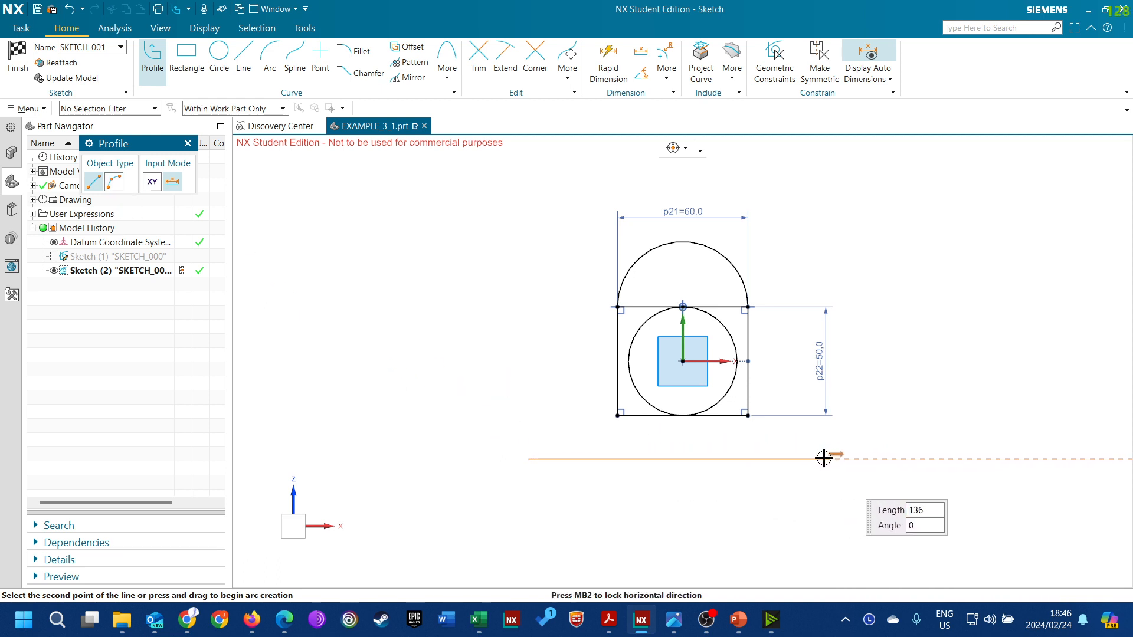
click(815, 459)
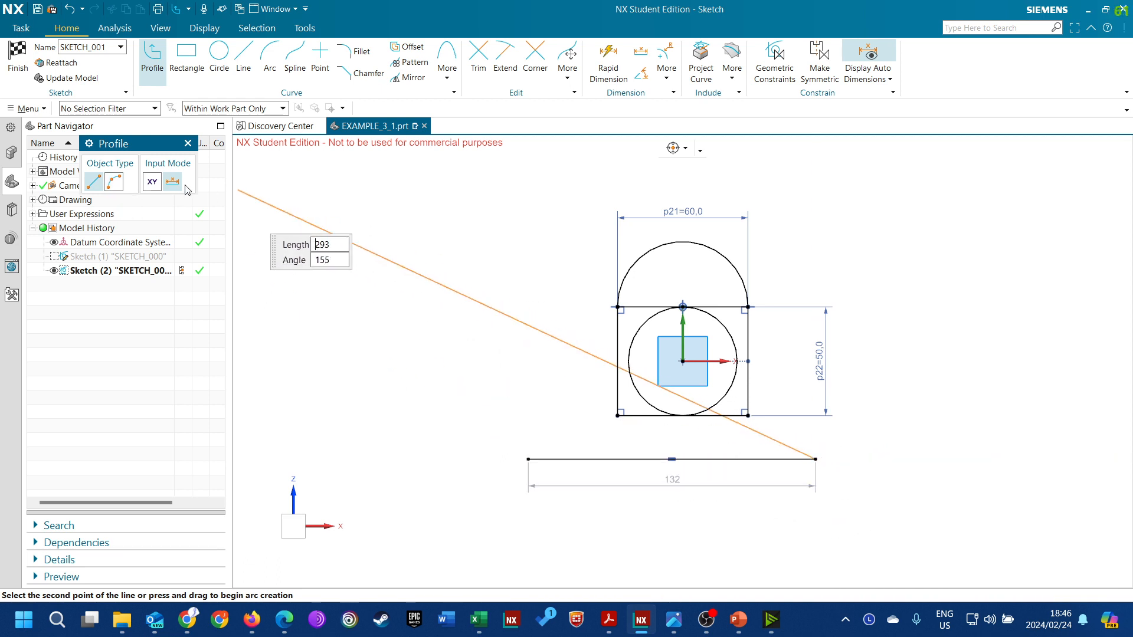
click(114, 182)
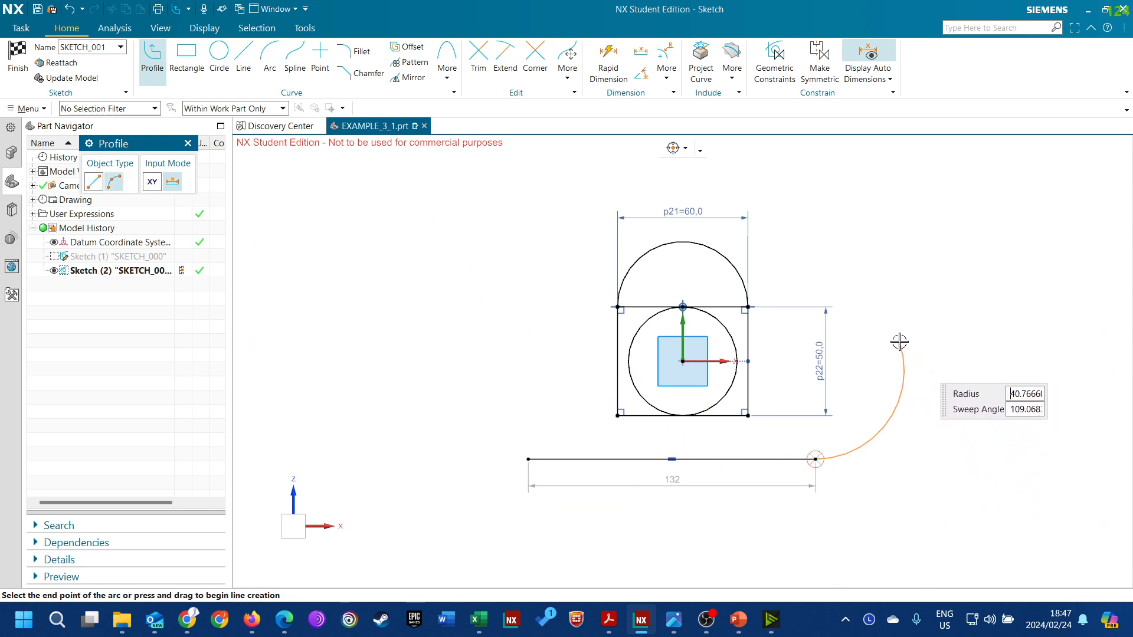
click(876, 336)
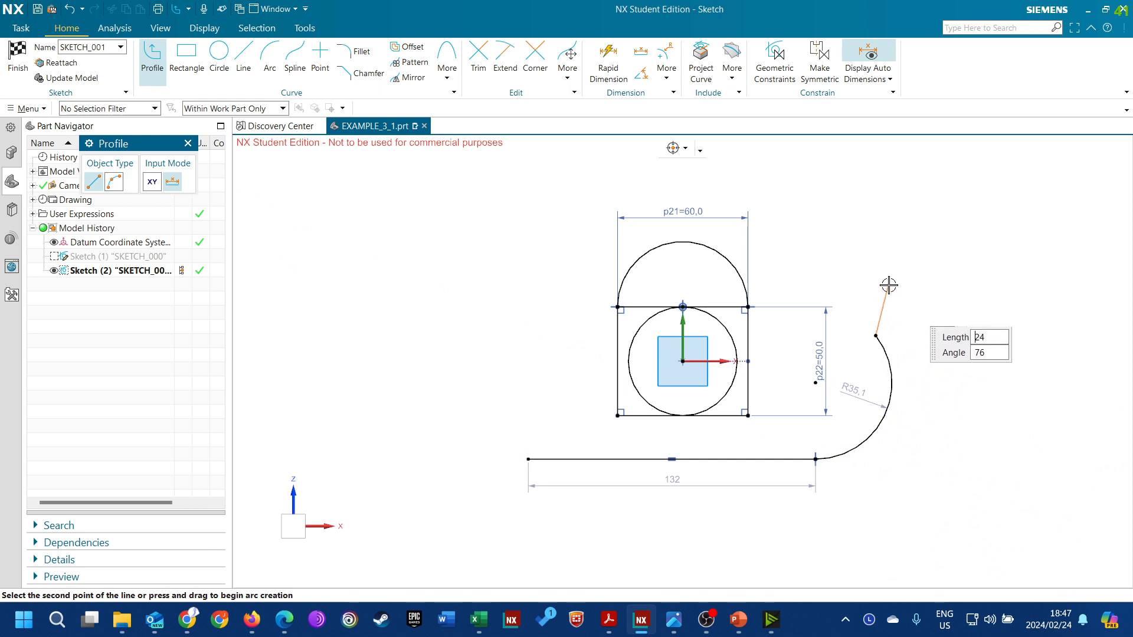
click(114, 182)
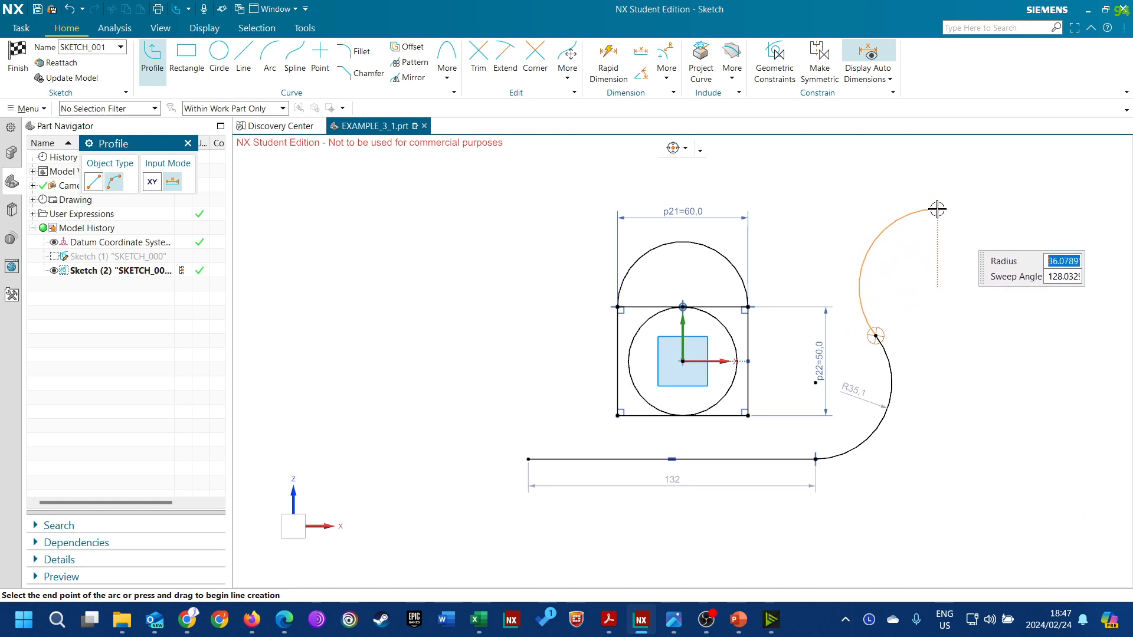
click(957, 209)
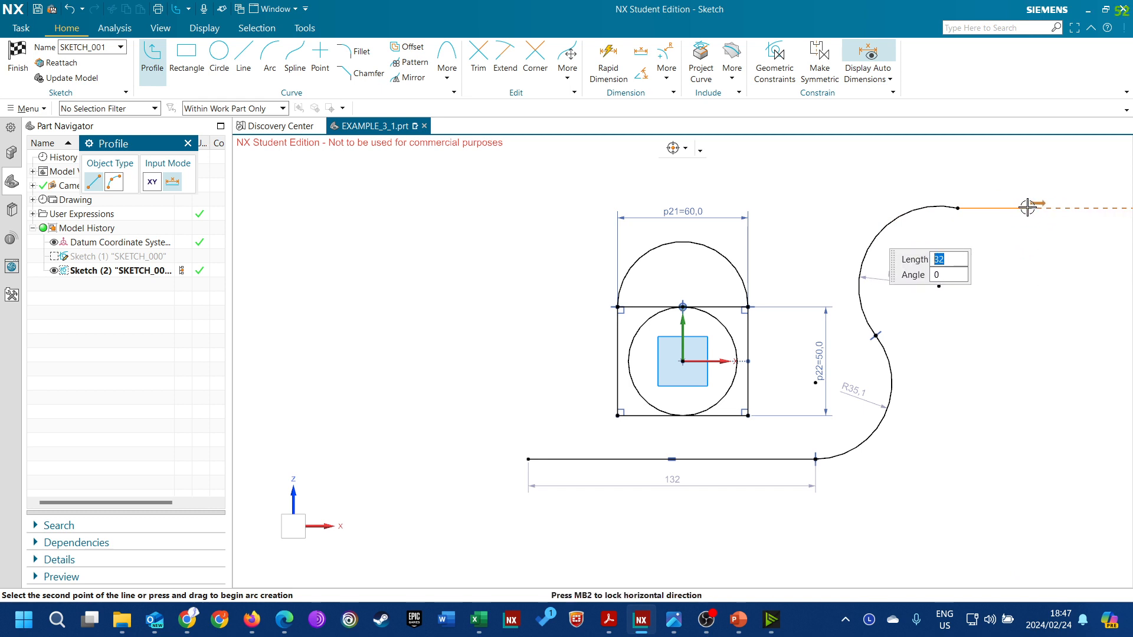
Continue the profile from the upper arc with a horizontal line about 51 long, a vertical line up about 52 and a horizontal line back about 155
scroll(964, 342, down, 3)
scroll(1028, 273, up, 2)
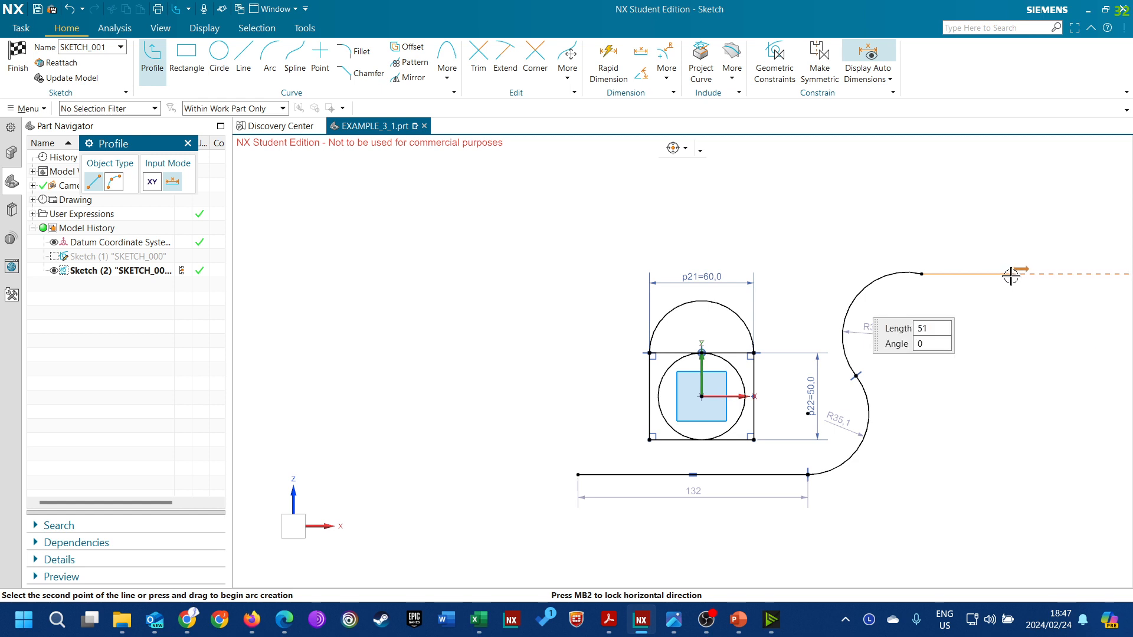
click(1011, 274)
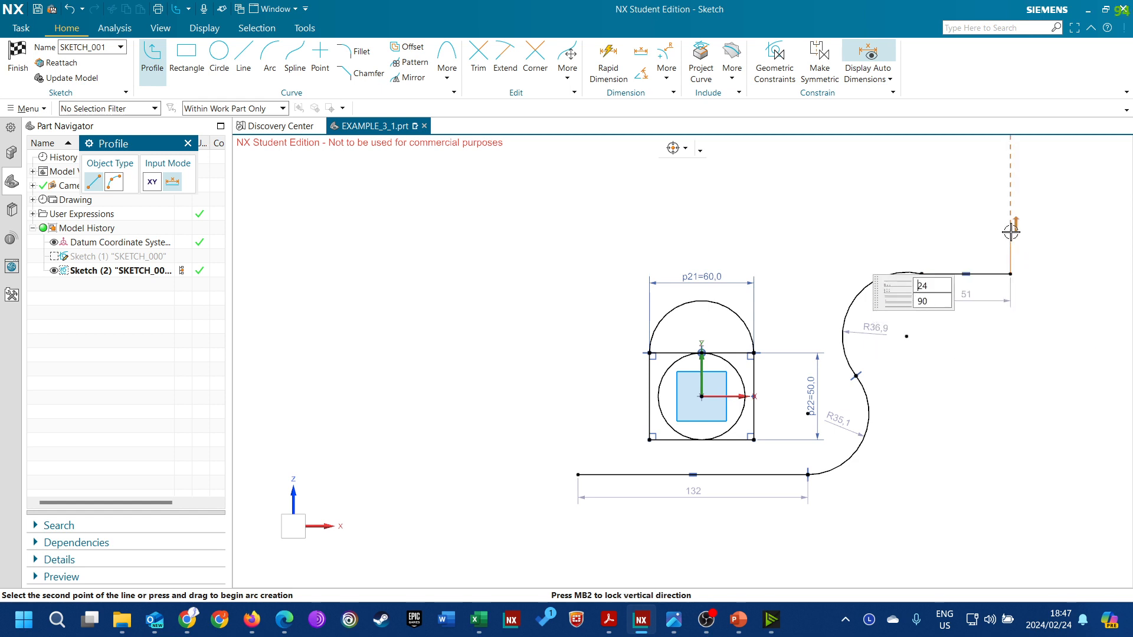
click(1010, 184)
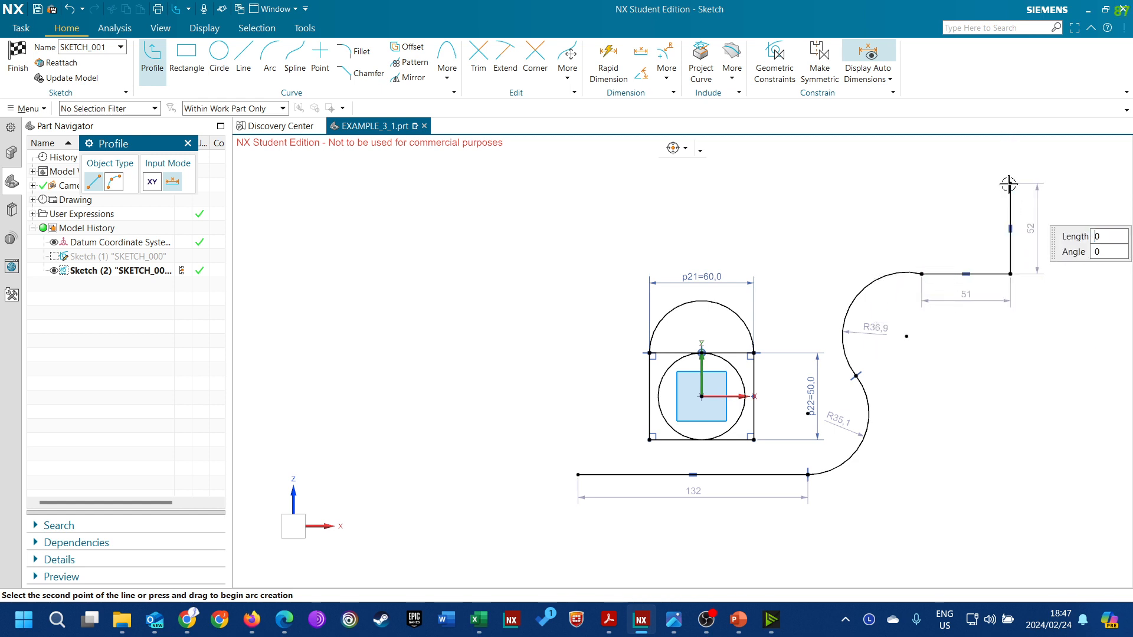
click(740, 184)
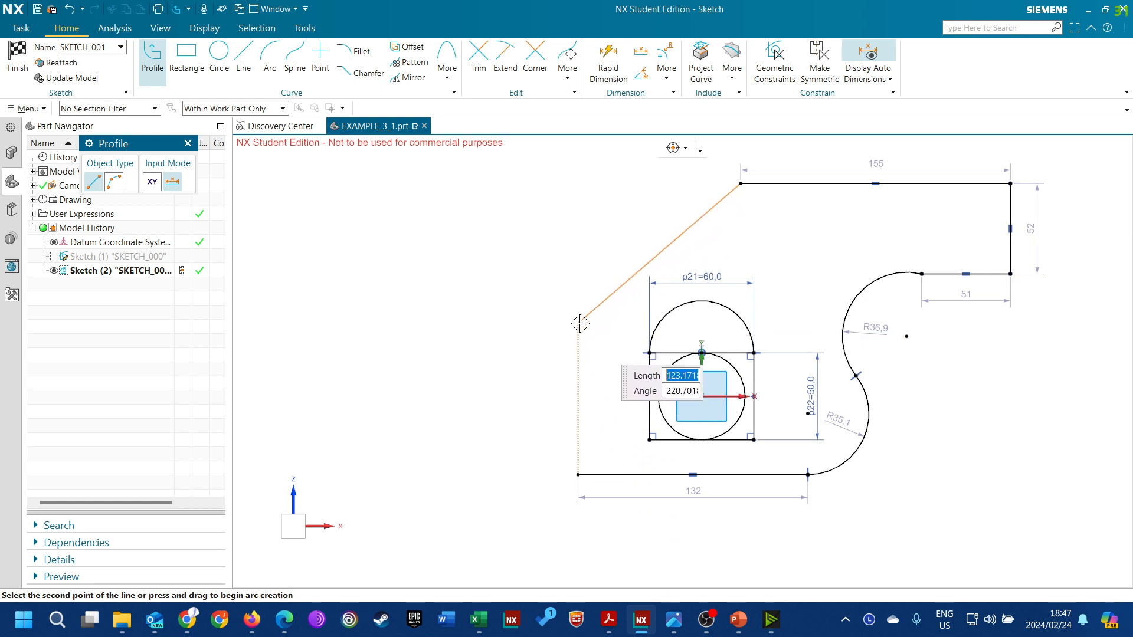
Close the profile with a slanted line about 123 long to above the start point and a vertical line about 87 down to it
click(578, 323)
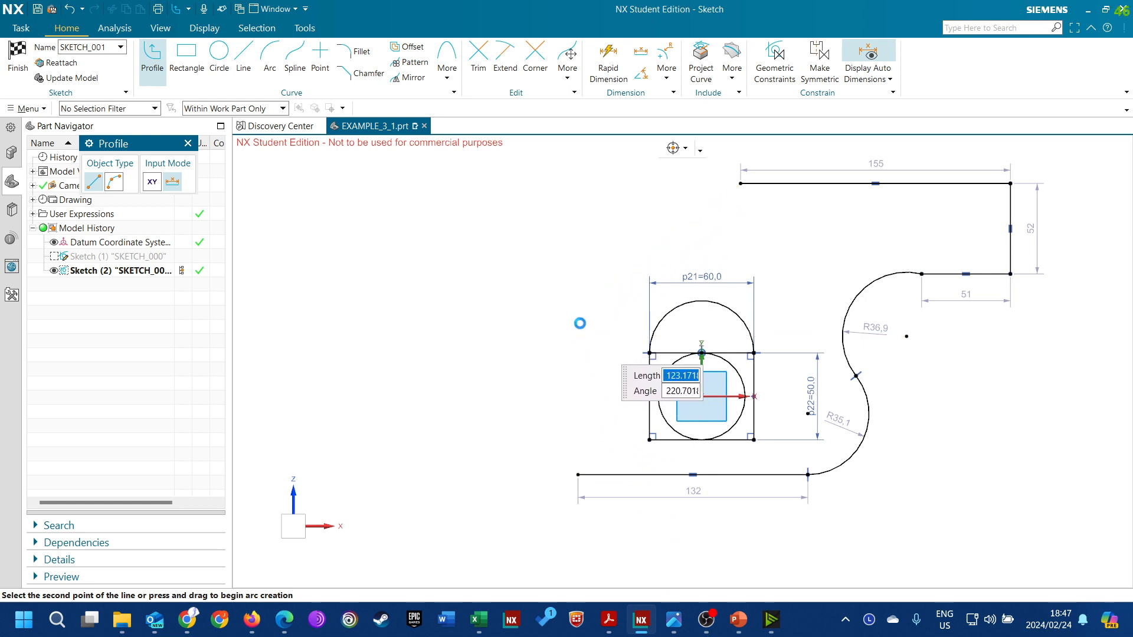
click(578, 475)
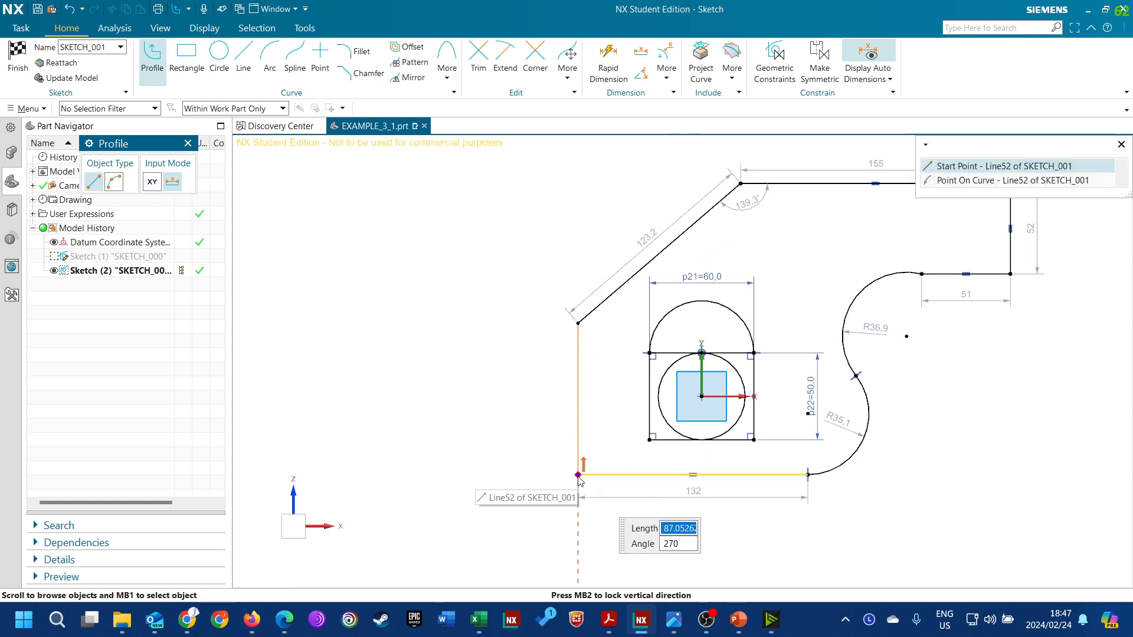
click(955, 166)
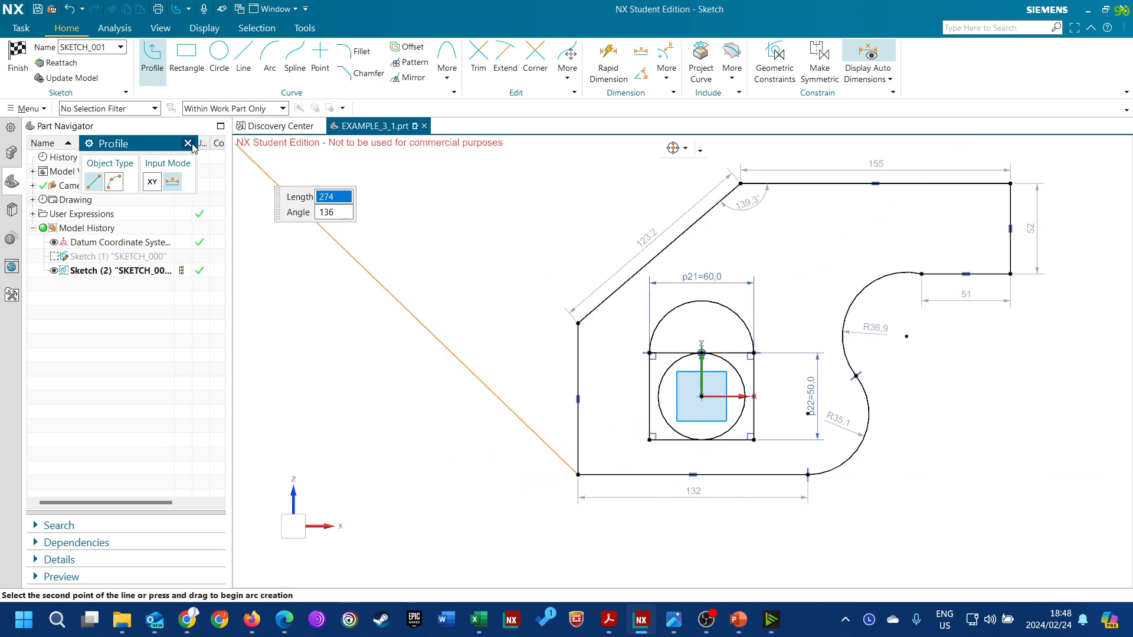
key(Escape)
key(Escape)
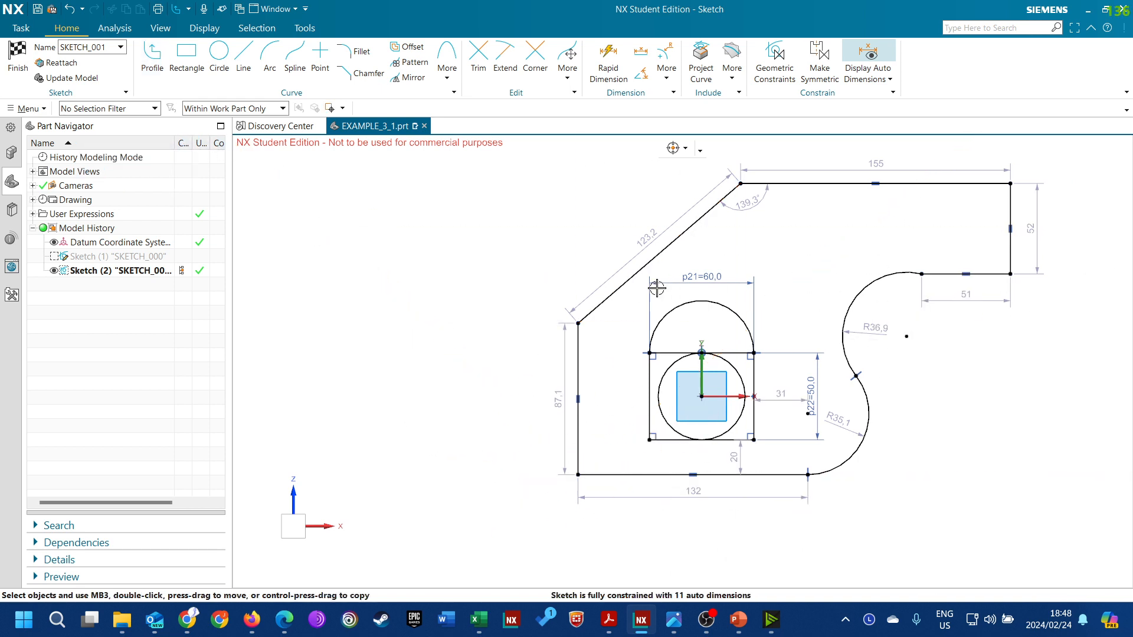
Constrain the midpoint of the profile's bottom line to the sketch vertical axis with a Point on Curve constraint
scroll(480, 243, up, 1)
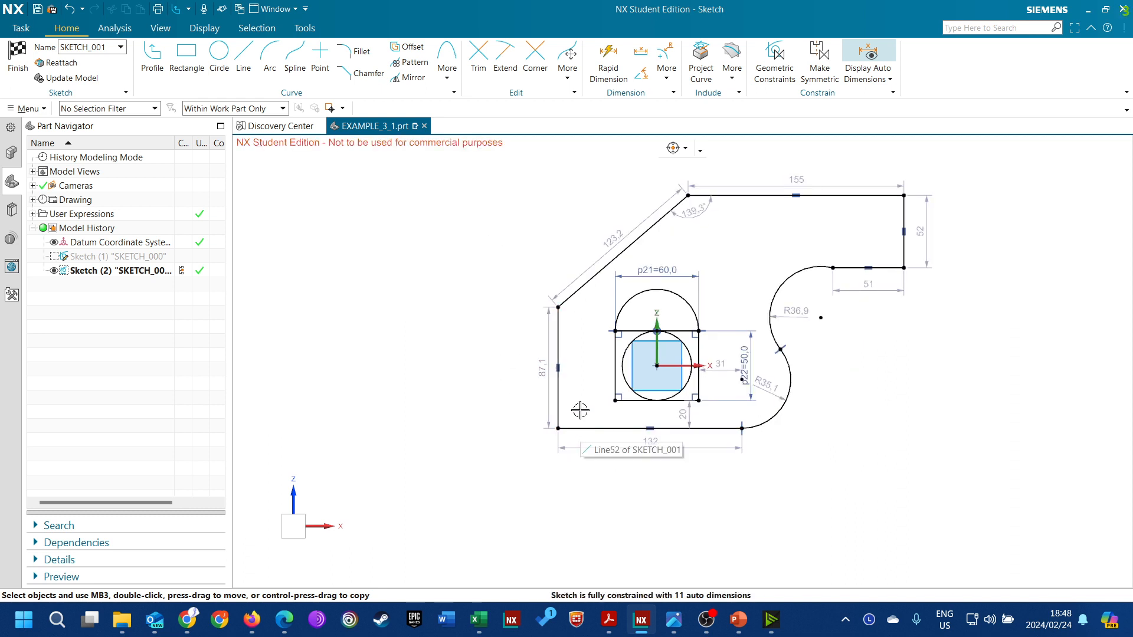
scroll(666, 456, down, 1)
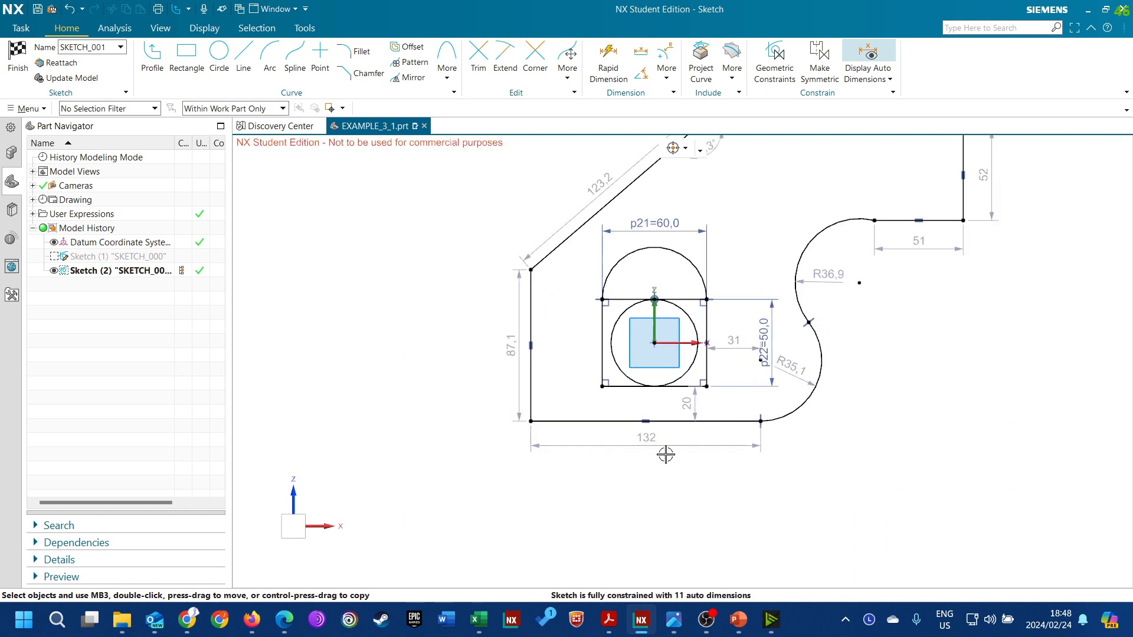
click(647, 423)
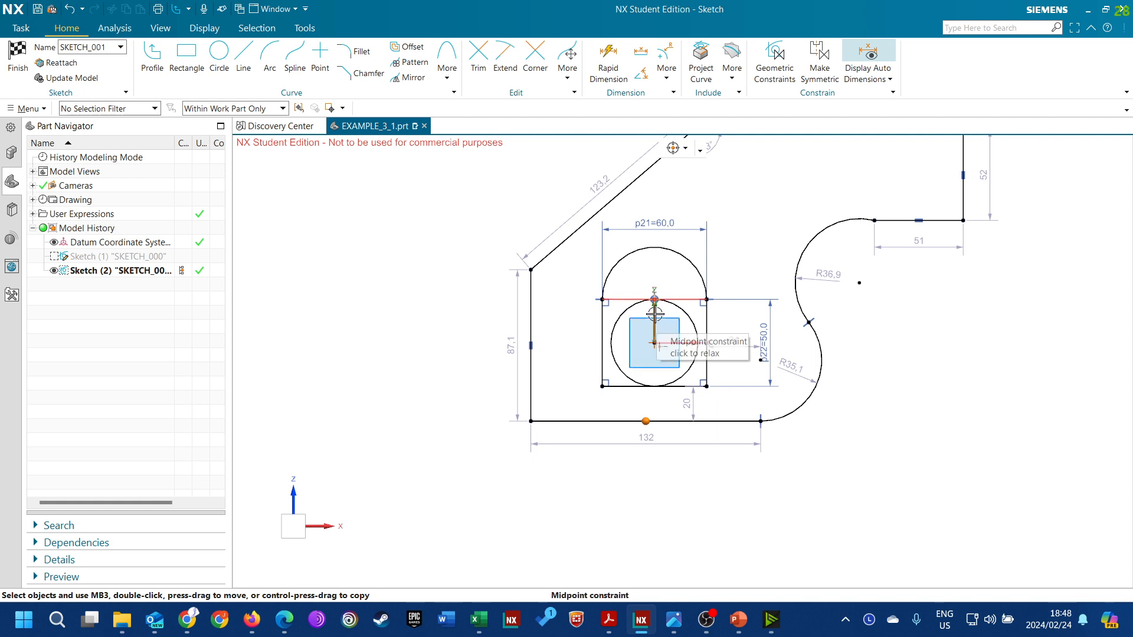
right_click(654, 314)
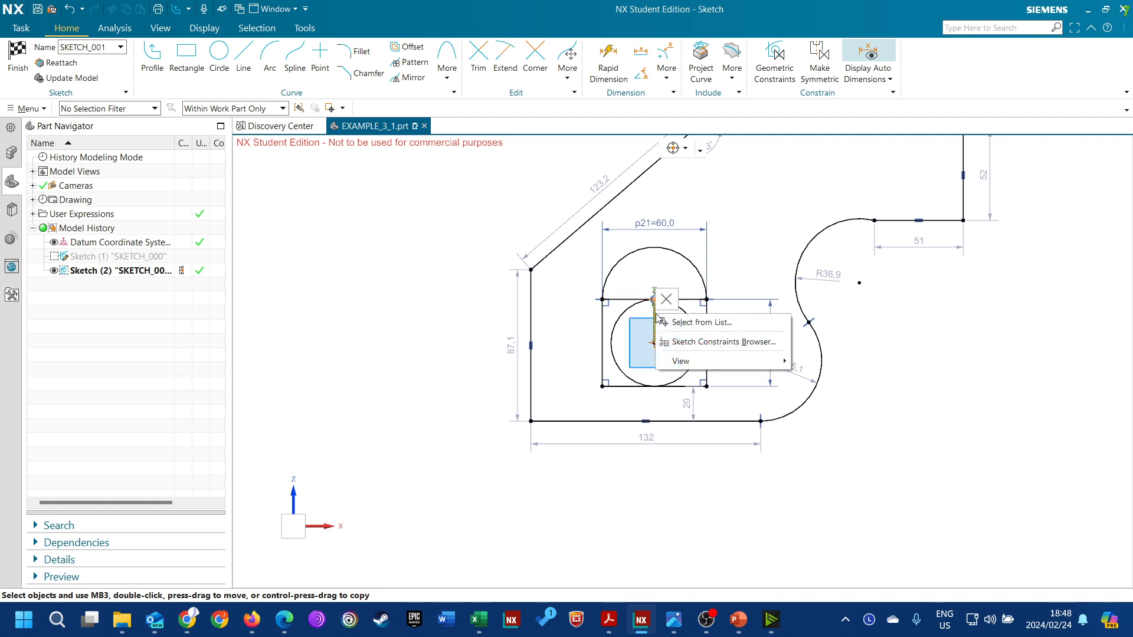
click(661, 321)
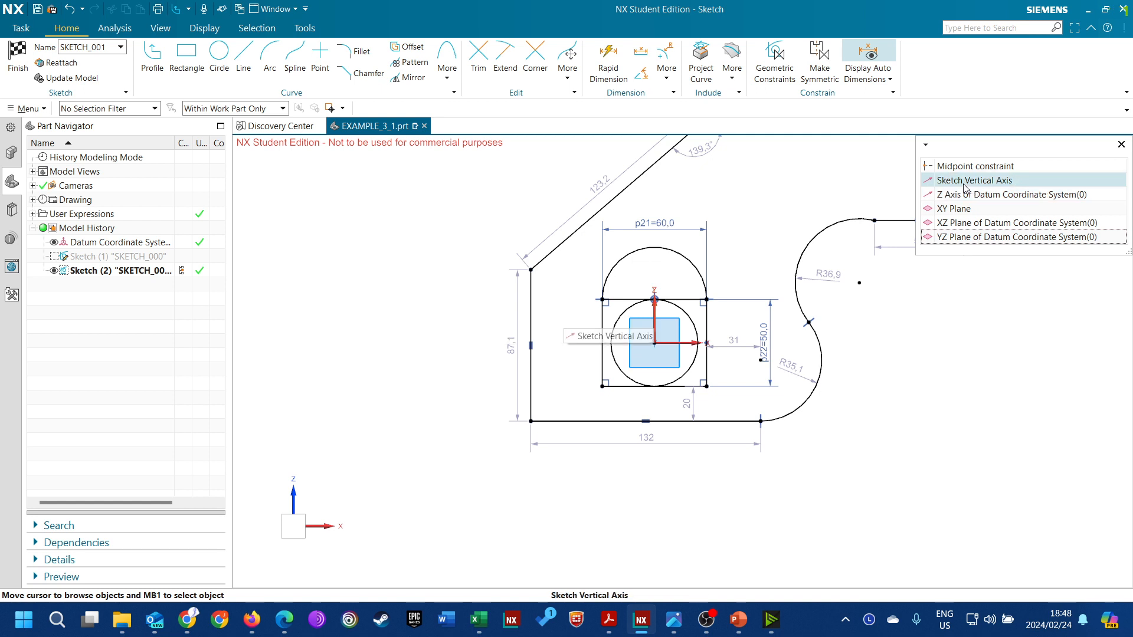
click(1010, 183)
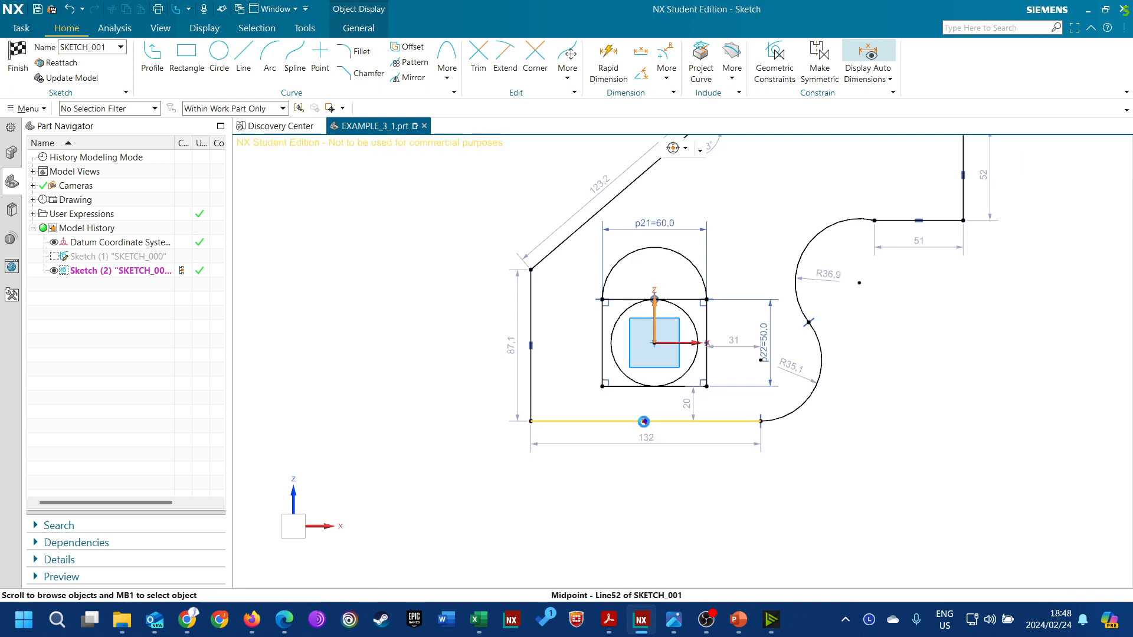
mouse_move(645, 422)
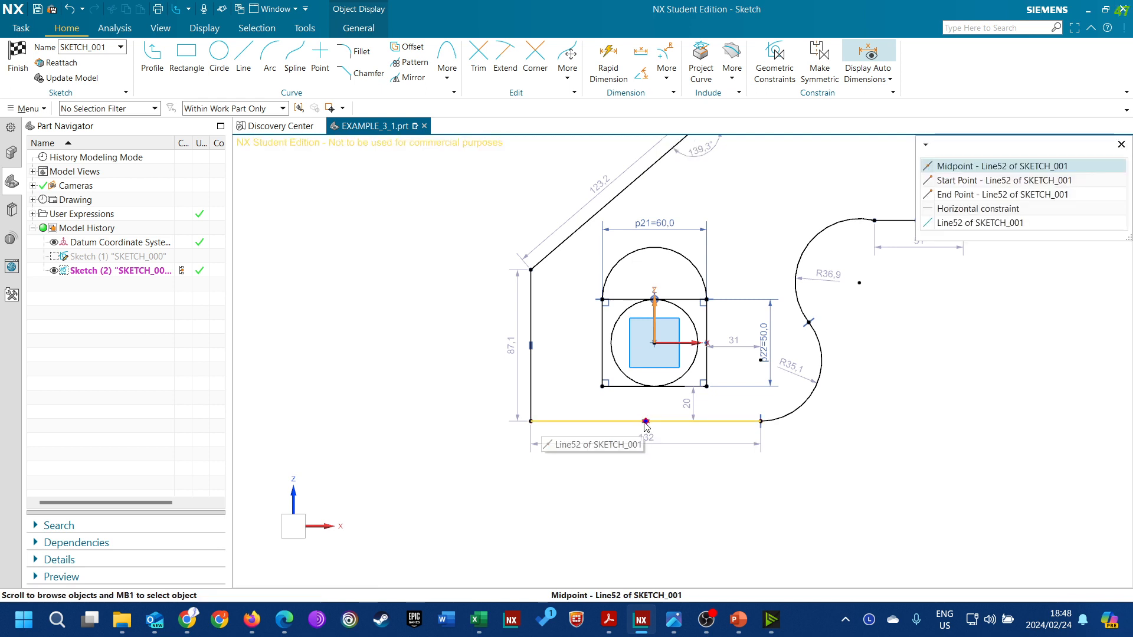
click(968, 171)
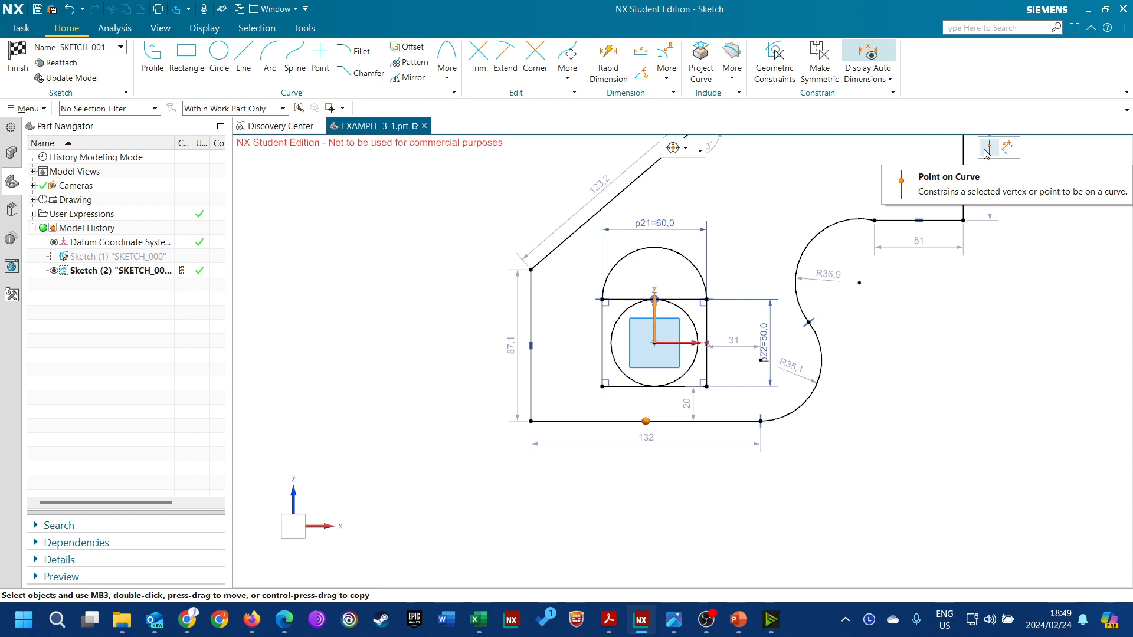
click(986, 153)
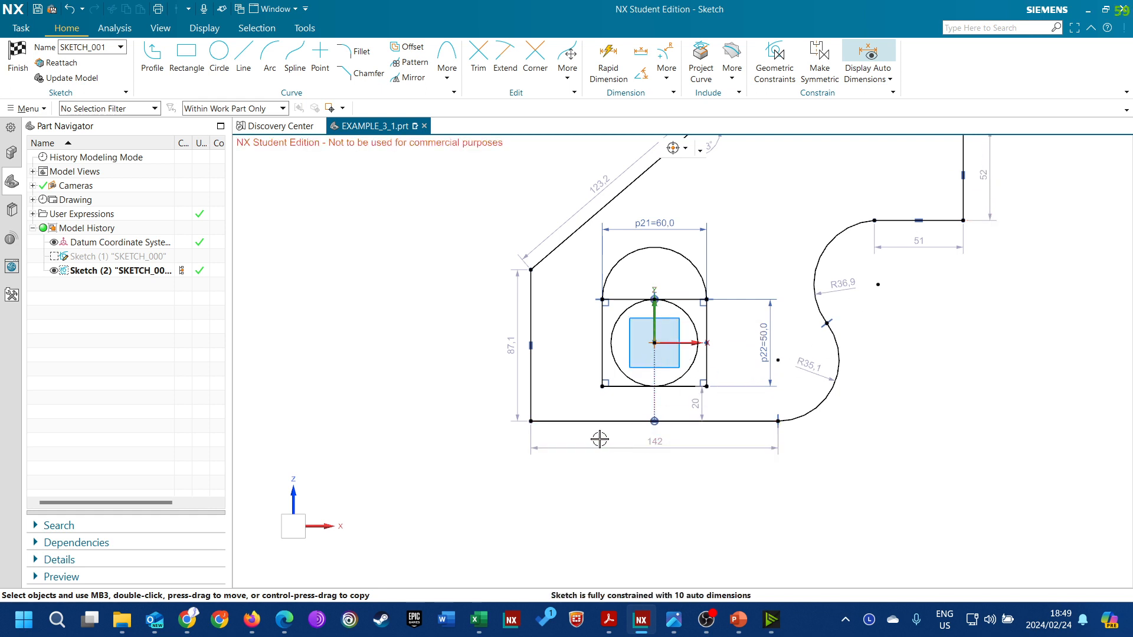
Set the length of the profile's bottom line to 90 mm
click(667, 443)
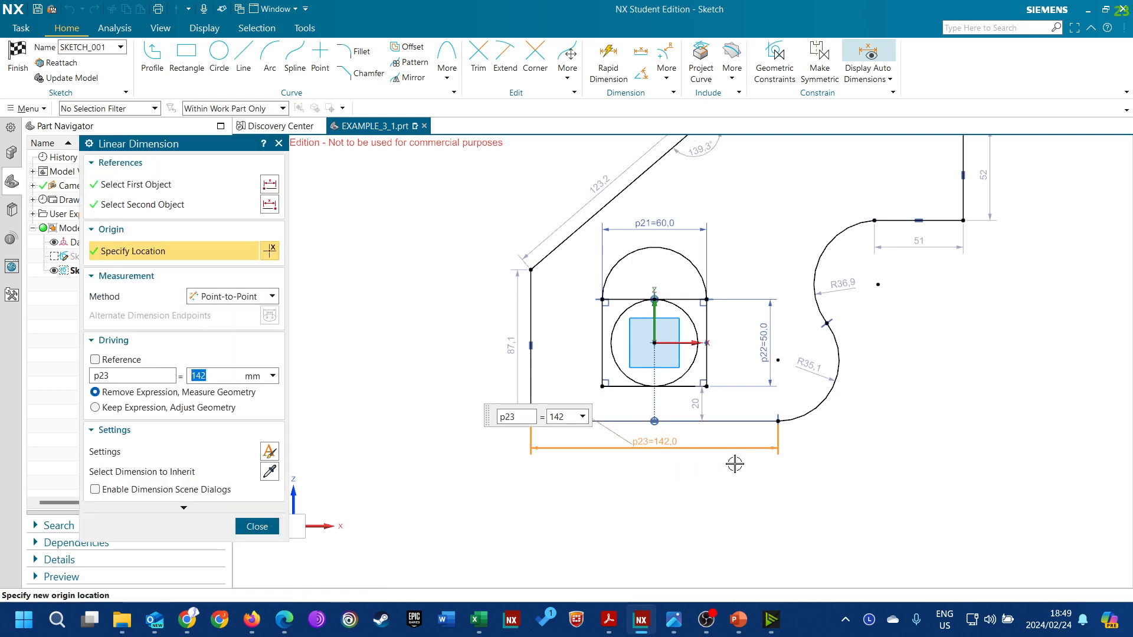
text(90)
key(Return)
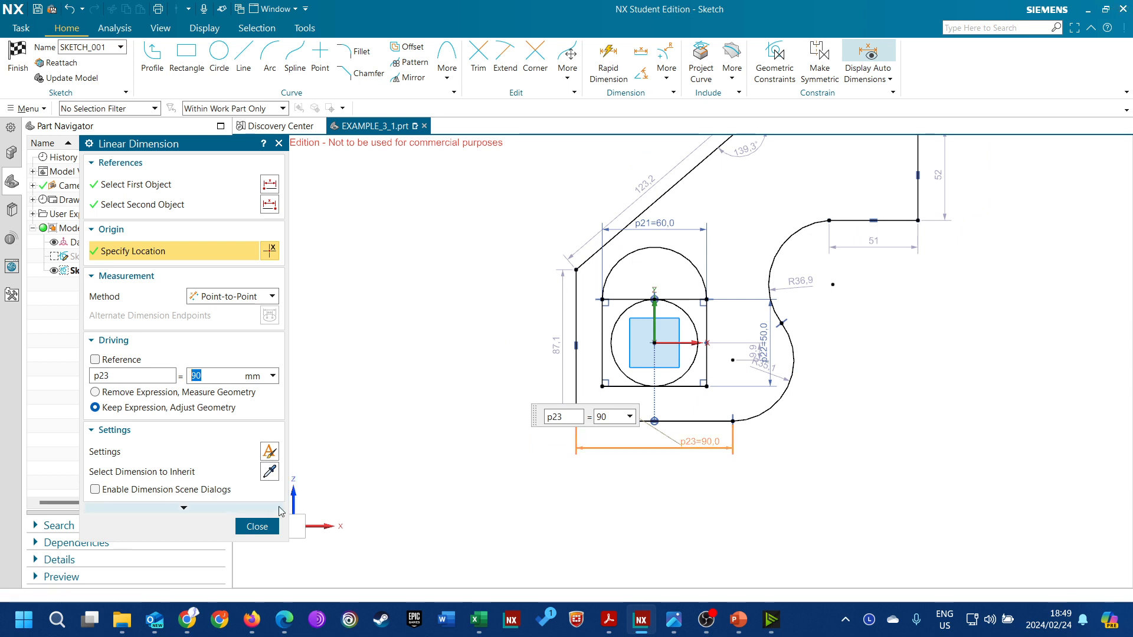
click(254, 525)
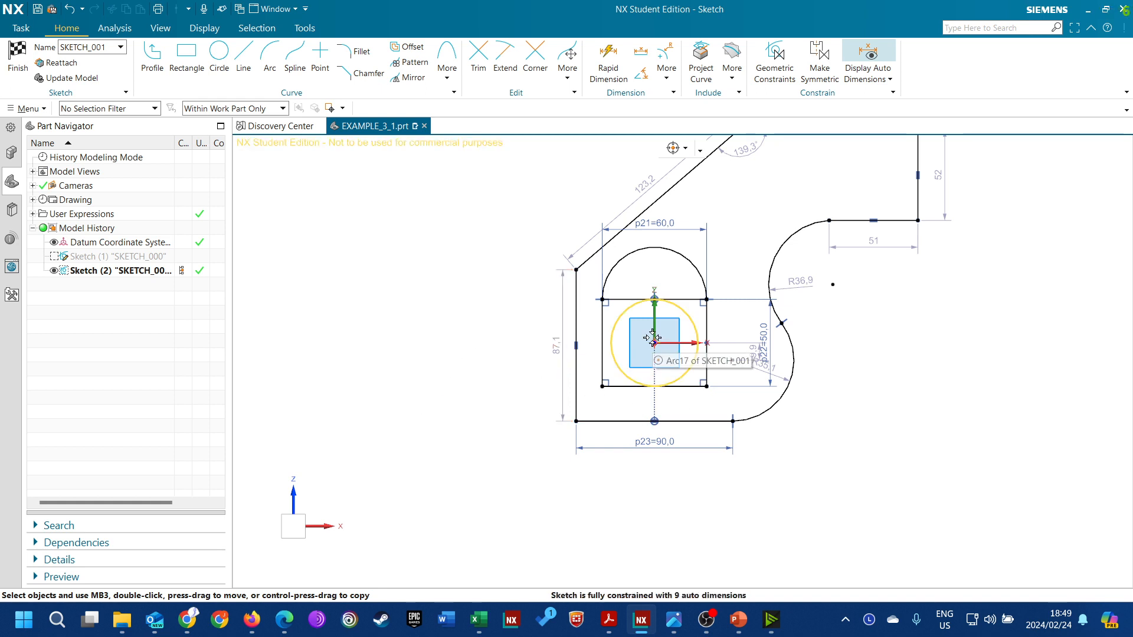
Replace the bottom line's point-on-curve constraint with a 50 mm linear dimension between the profile's left vertical line and the sketch vertical axis
click(655, 407)
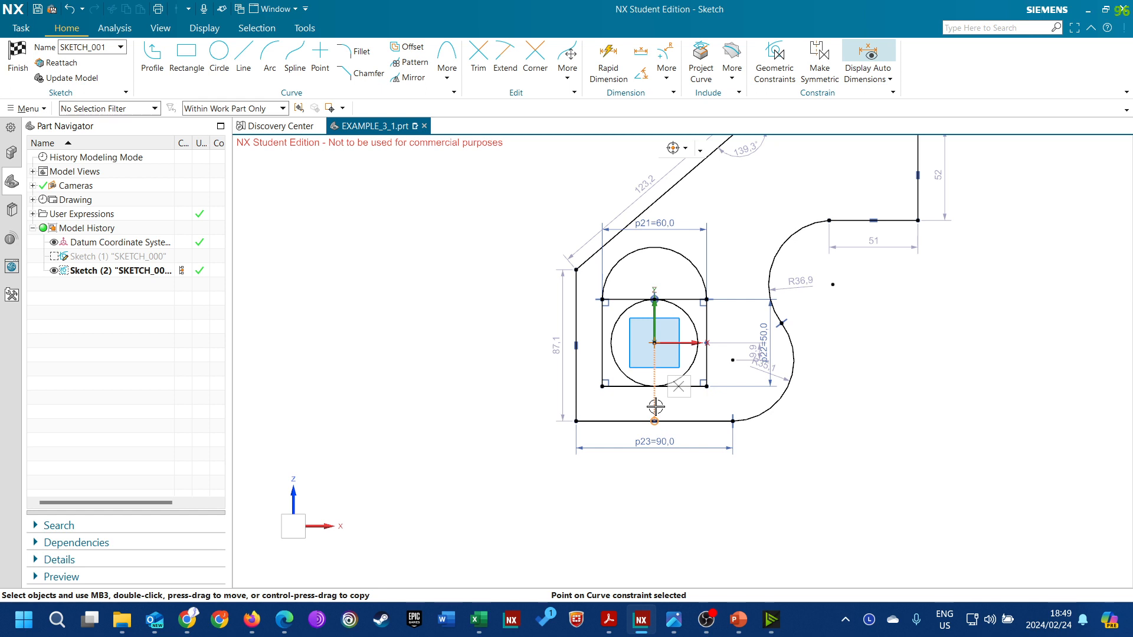
click(678, 387)
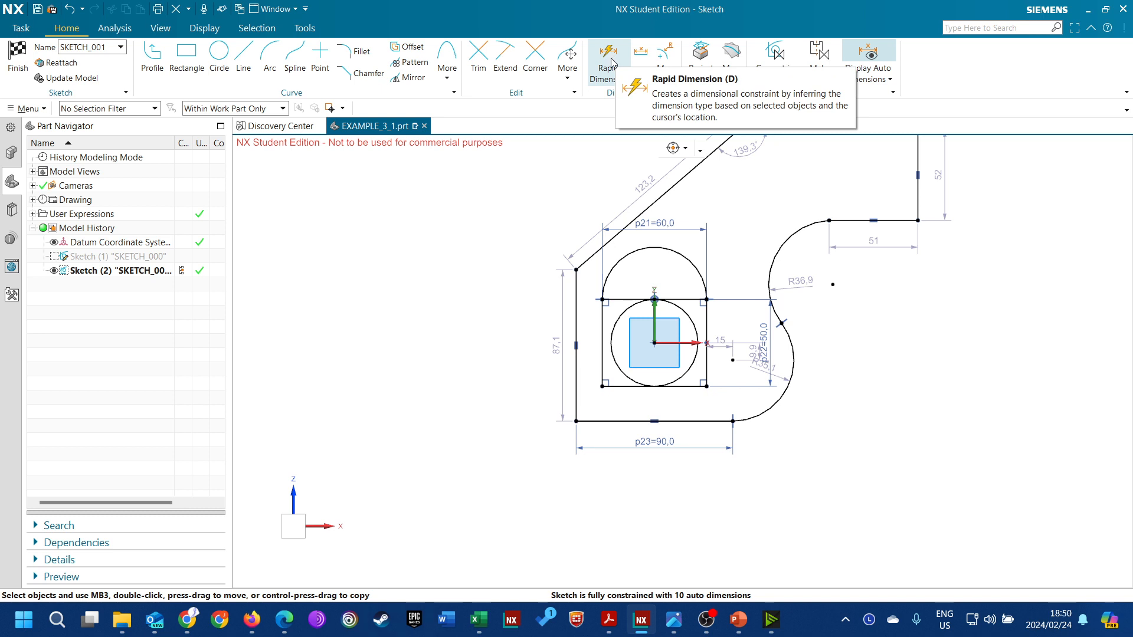
click(640, 55)
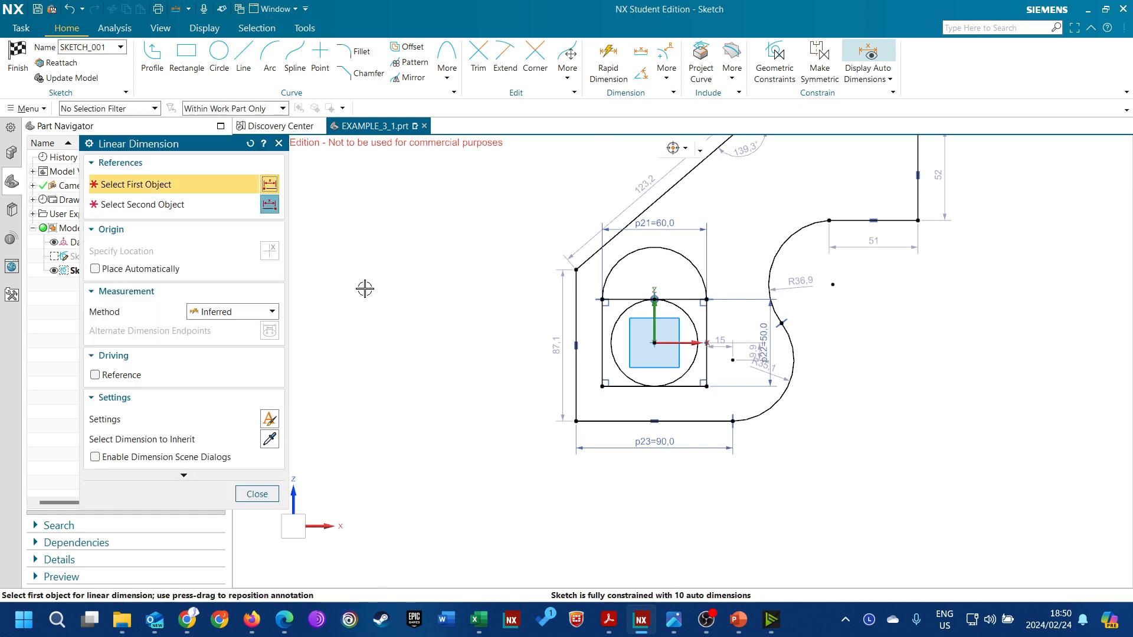
click(245, 313)
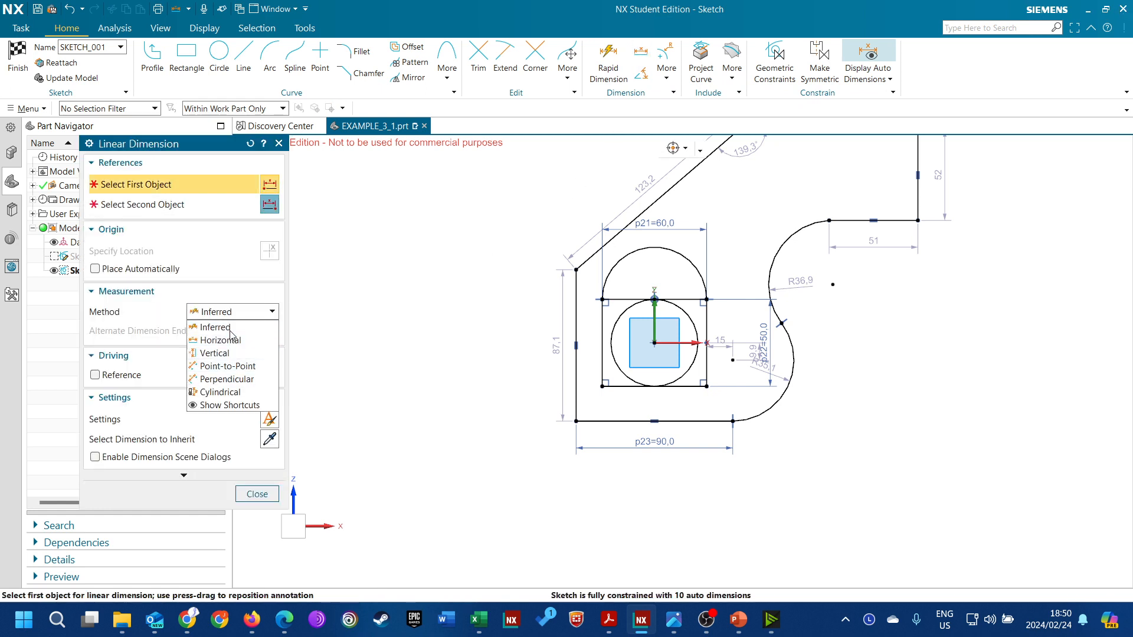
click(245, 293)
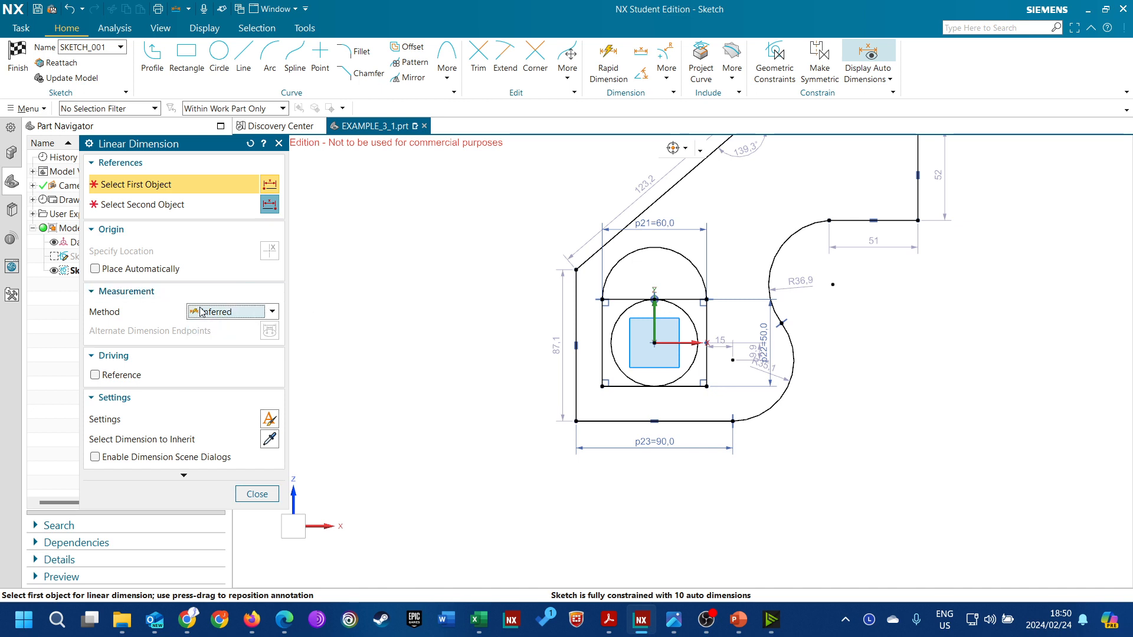
click(576, 386)
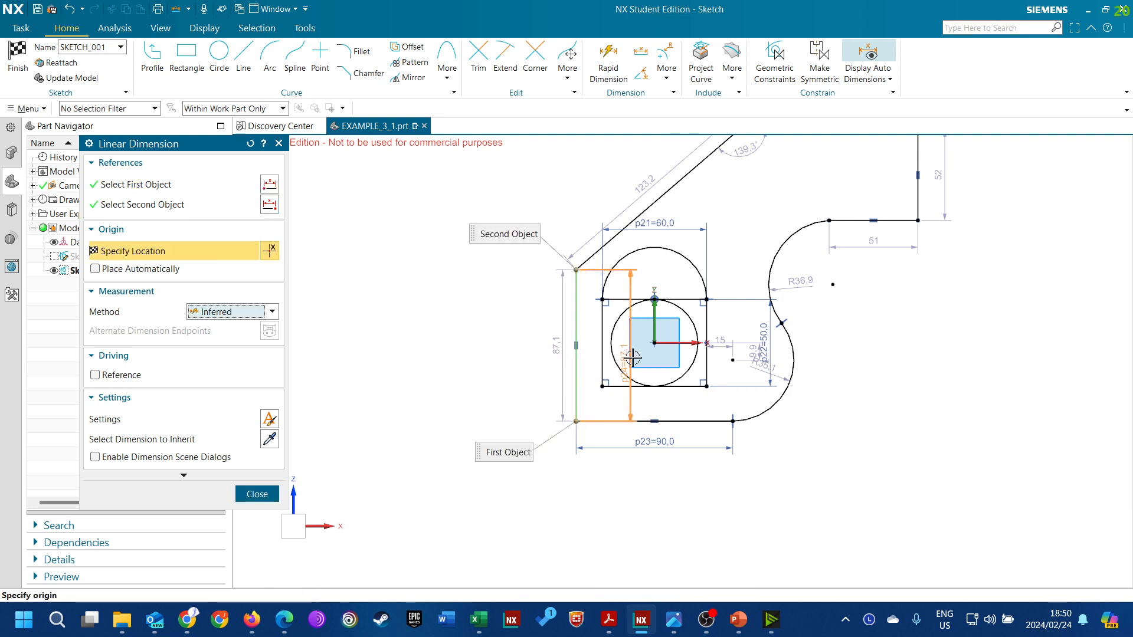
click(655, 324)
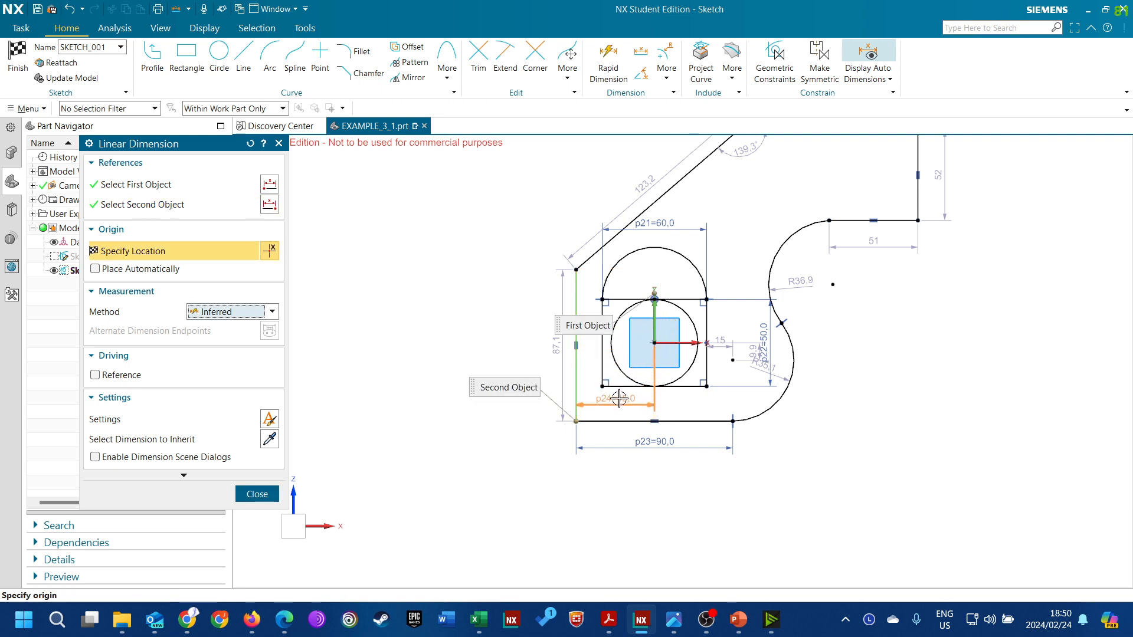
click(619, 399)
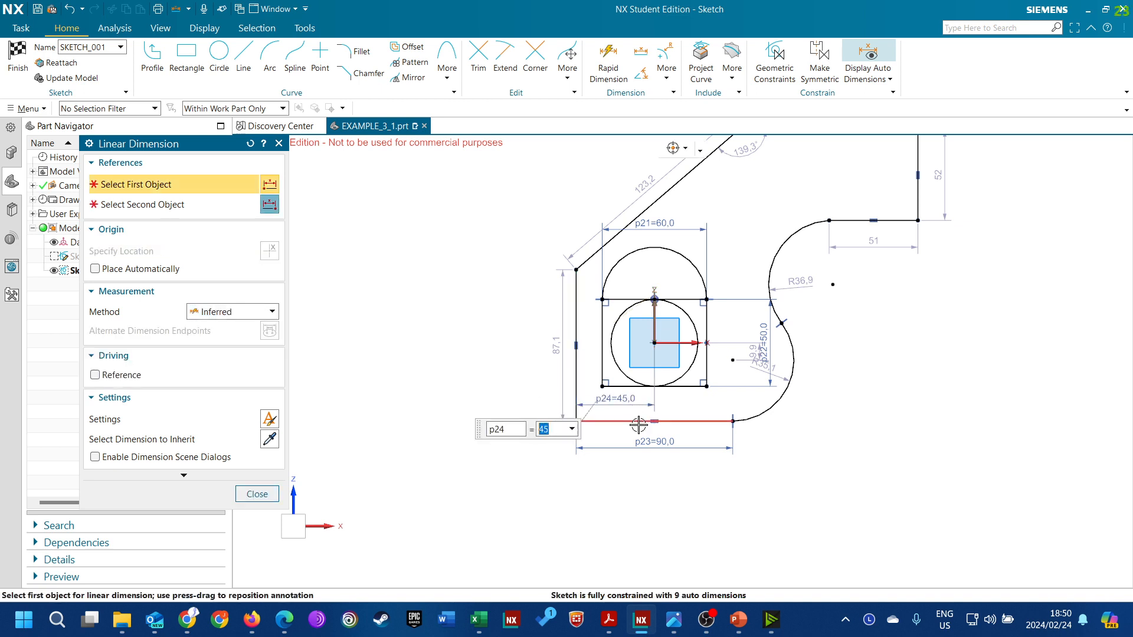
text(5)
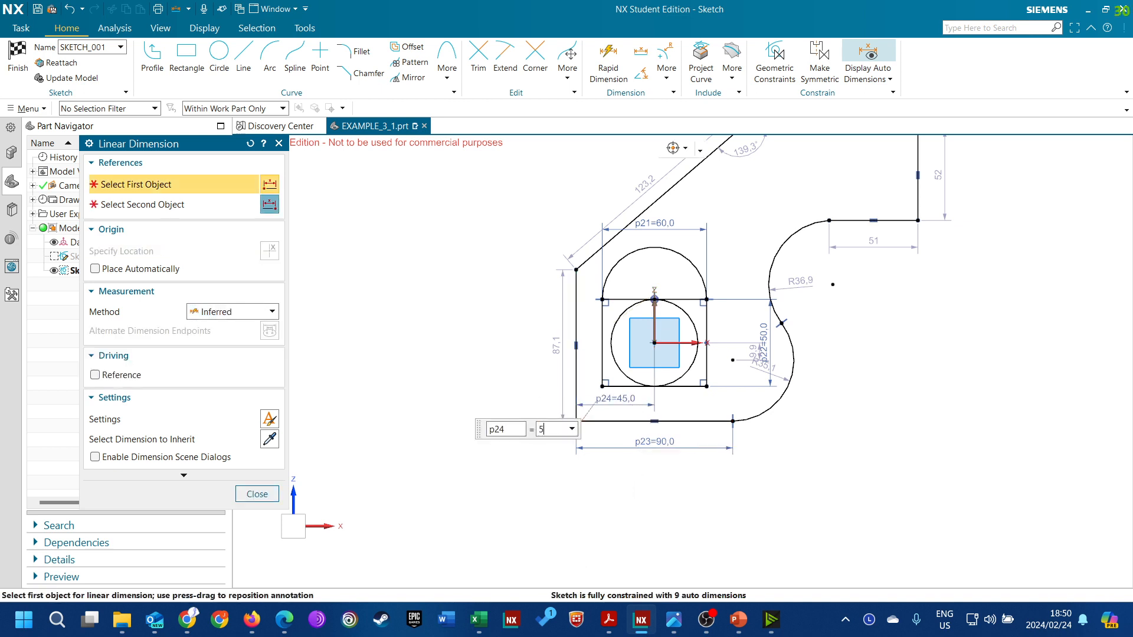
text(0)
key(Return)
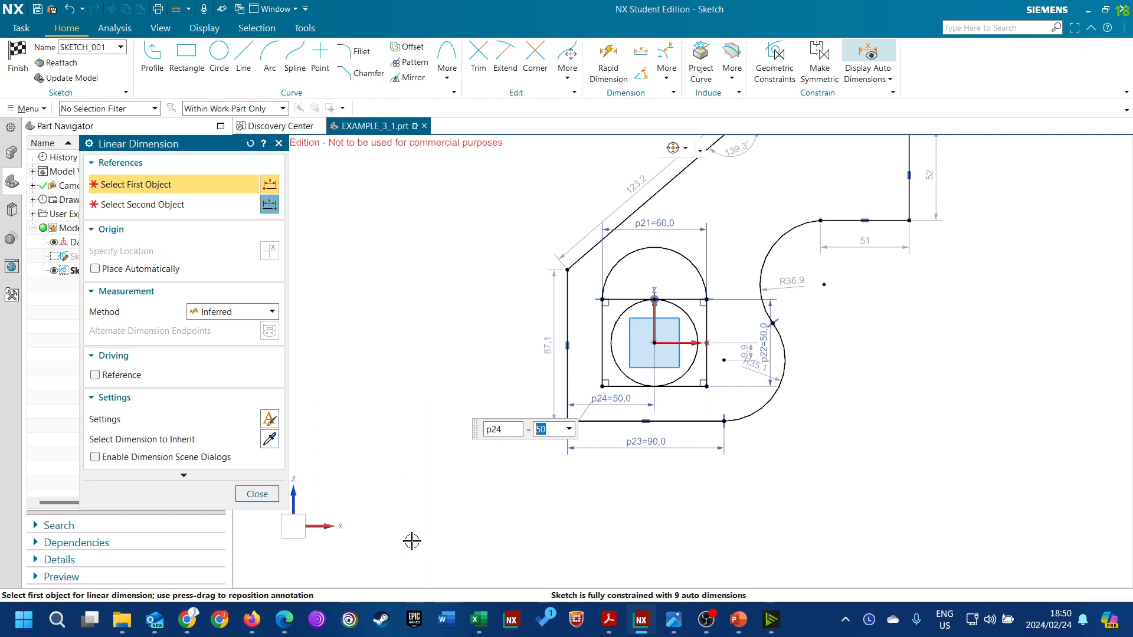
click(256, 494)
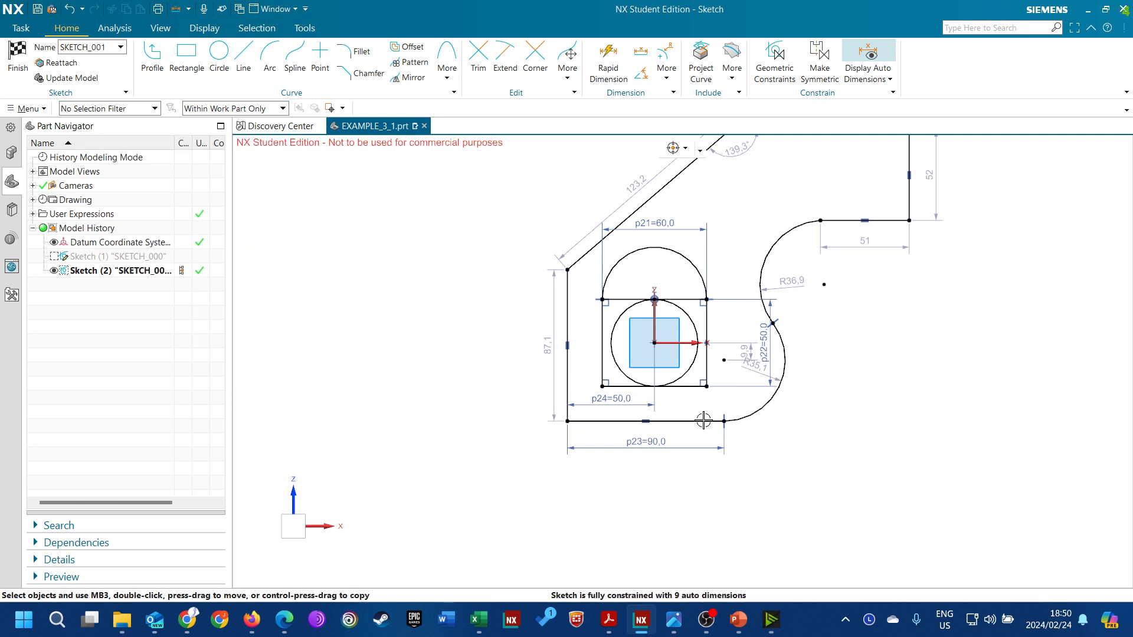
Move the 90 mm and 50 mm dimensions further below the profile and the lower arc's radius dimension outside it
drag(655, 442, 656, 513)
drag(649, 403, 664, 449)
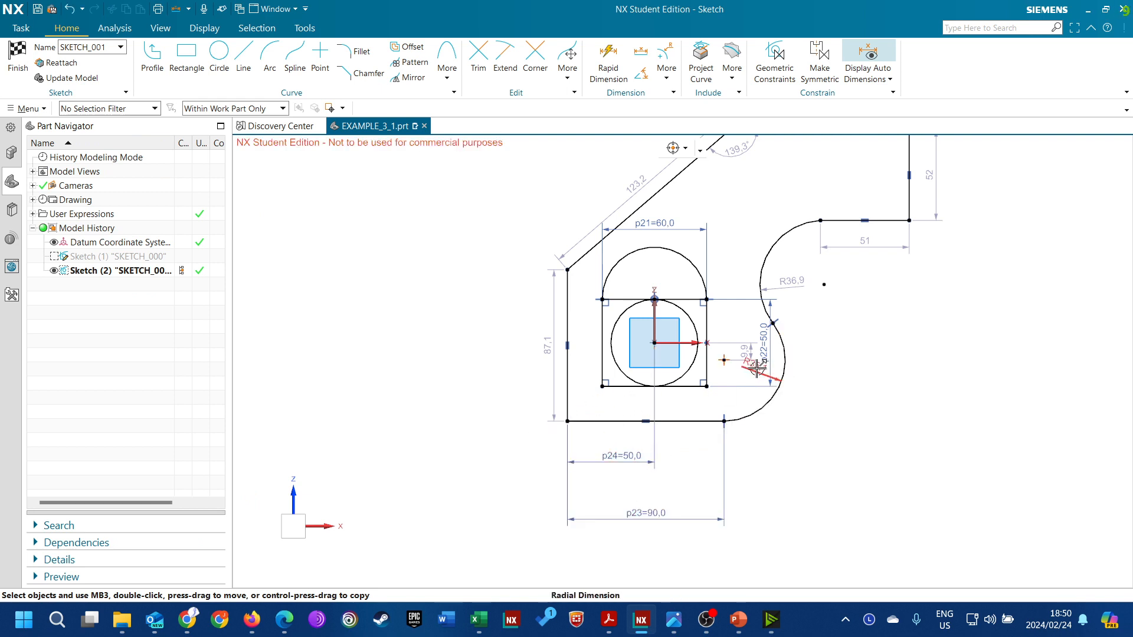
drag(757, 368, 865, 430)
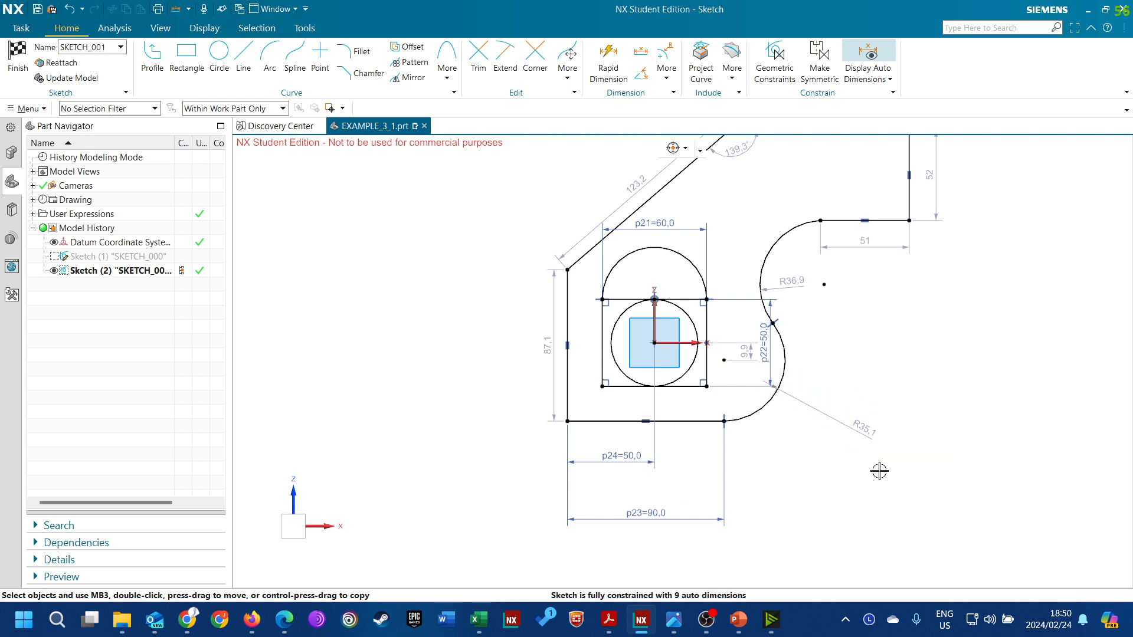
Set the radius of the profile's lower arc to 40 mm
double_click(867, 434)
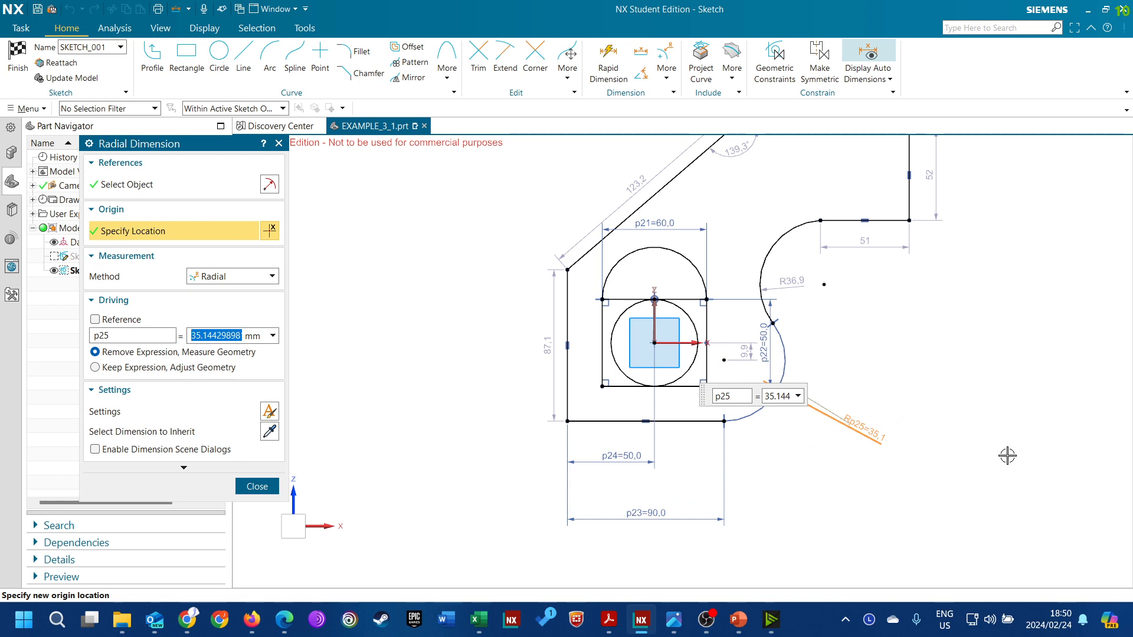
text(40)
key(Return)
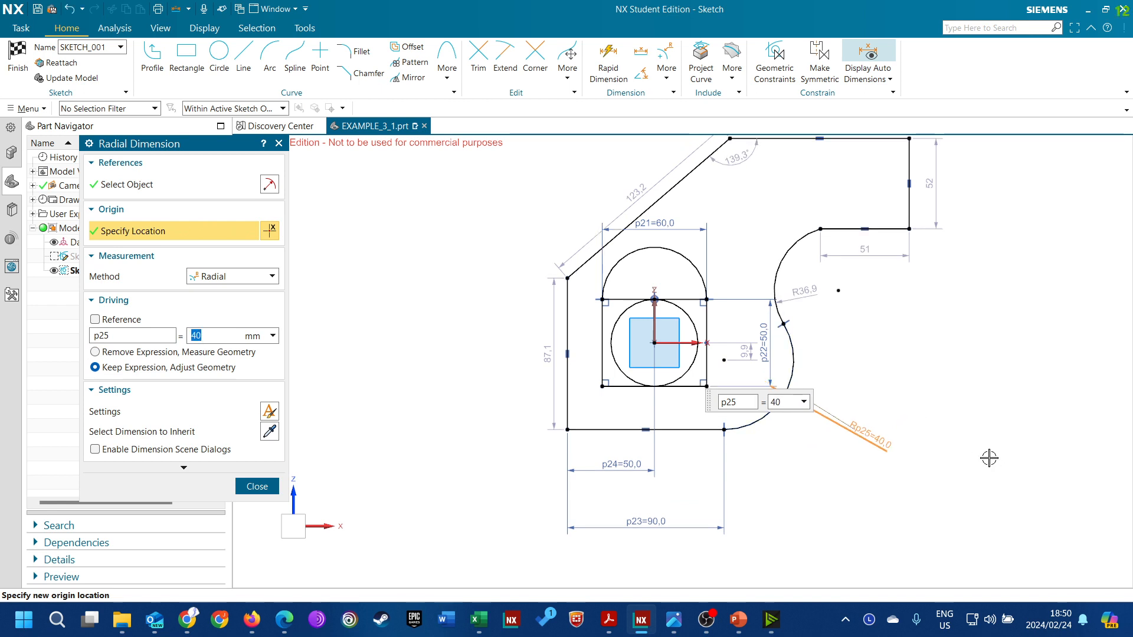
Move the upper concave arc's radius dimension outside the profile and set the radius to 25 mm
click(257, 486)
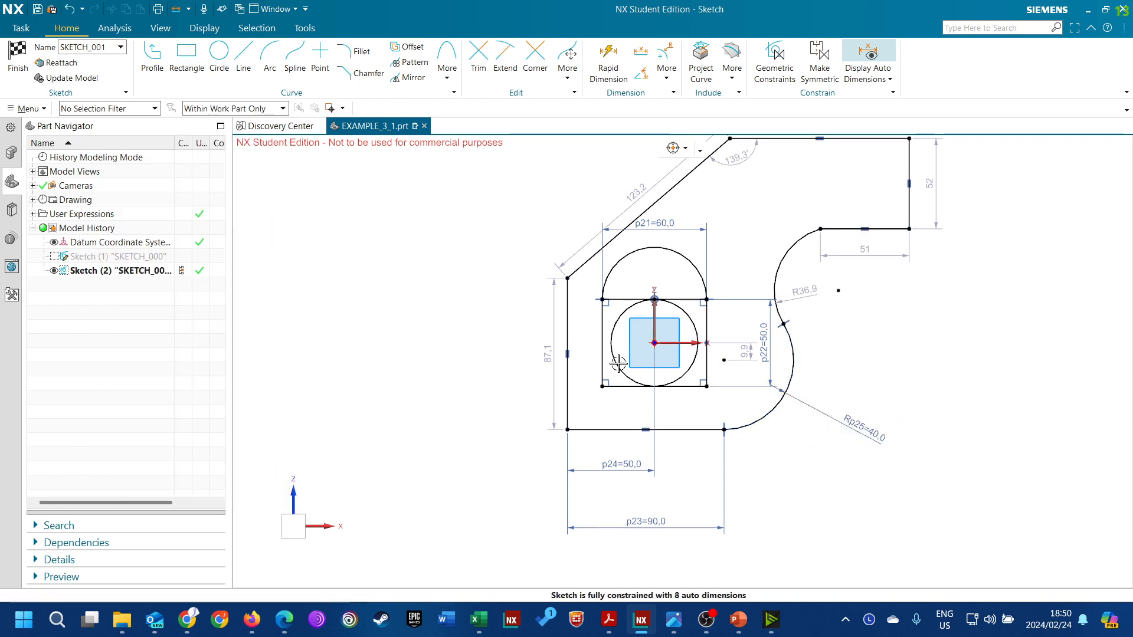
drag(804, 294, 902, 310)
double_click(902, 310)
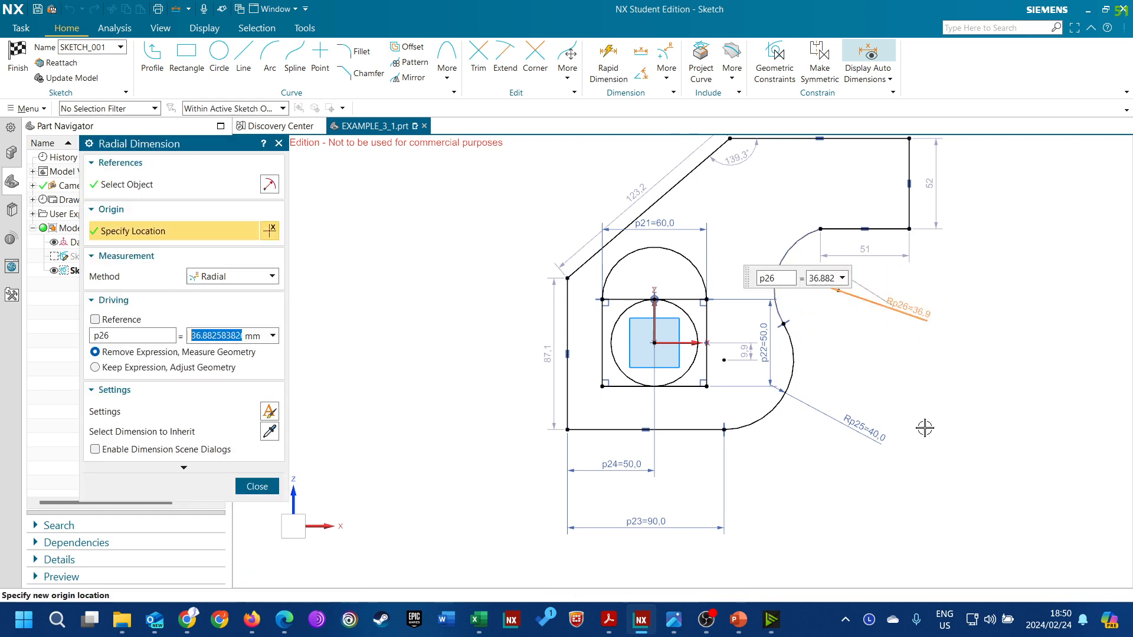
text(25)
key(Return)
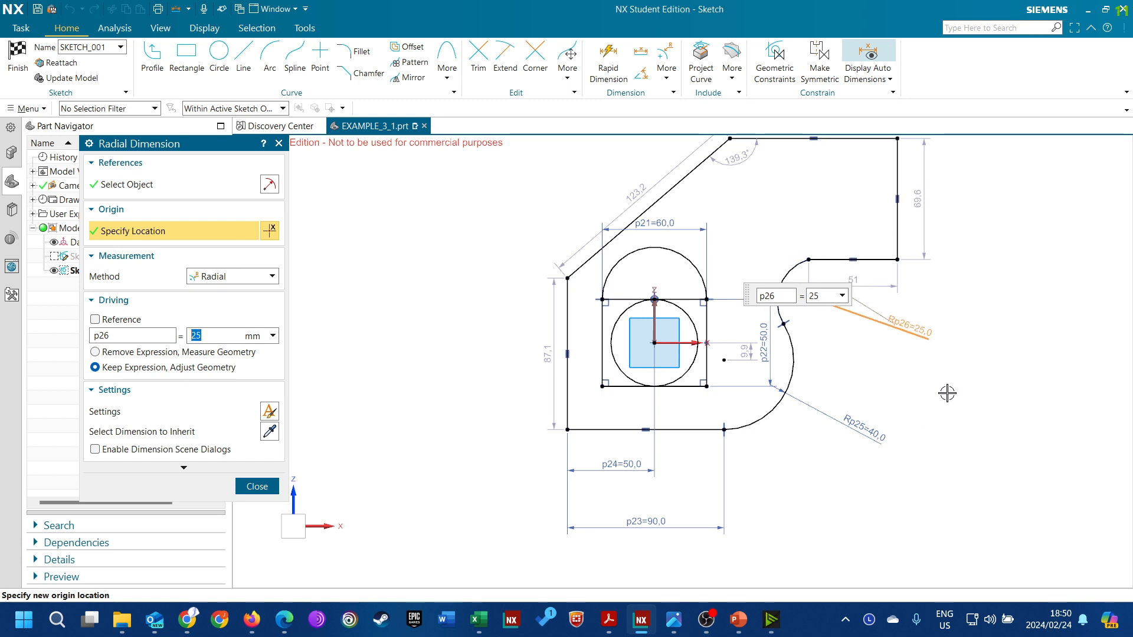
click(257, 486)
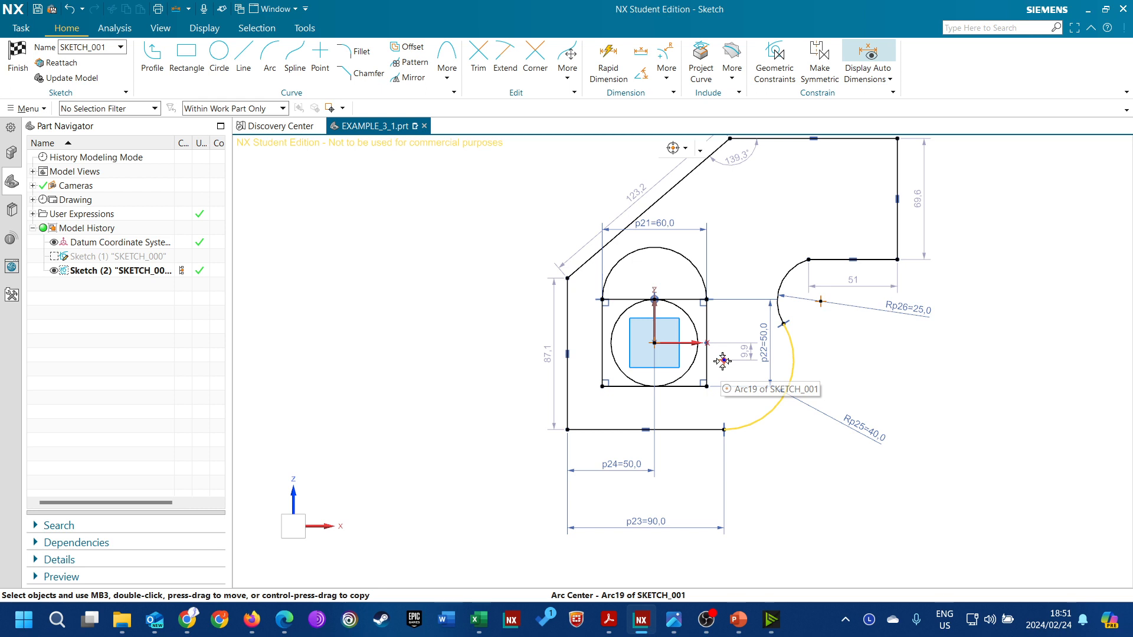
Align the lower arc's center horizontally with the circle's center at the sketch origin
click(723, 359)
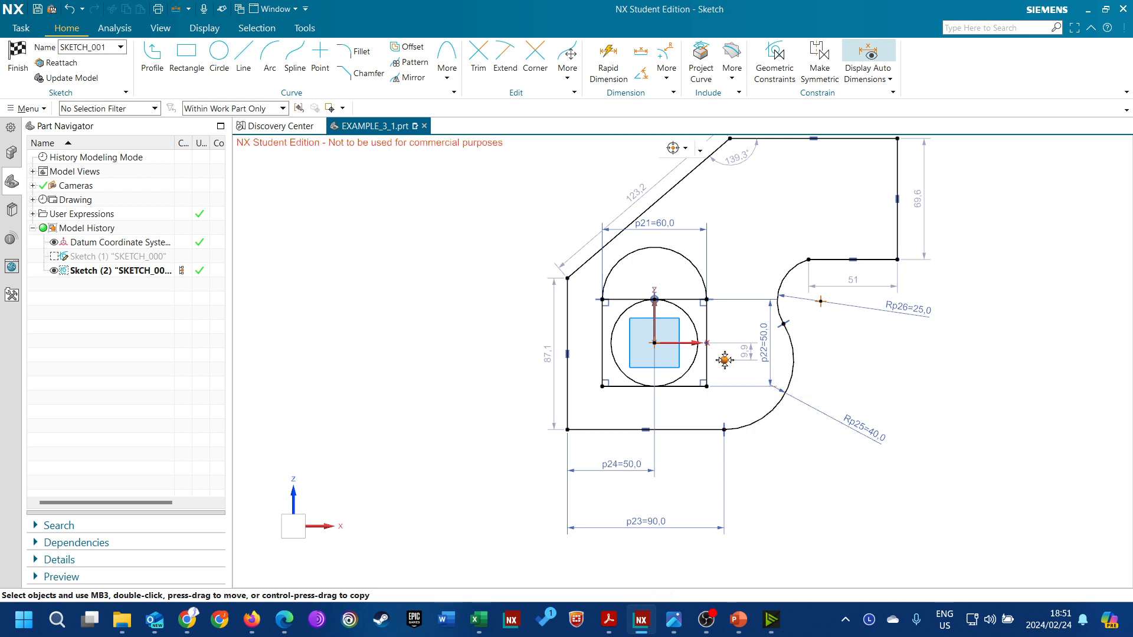
click(655, 342)
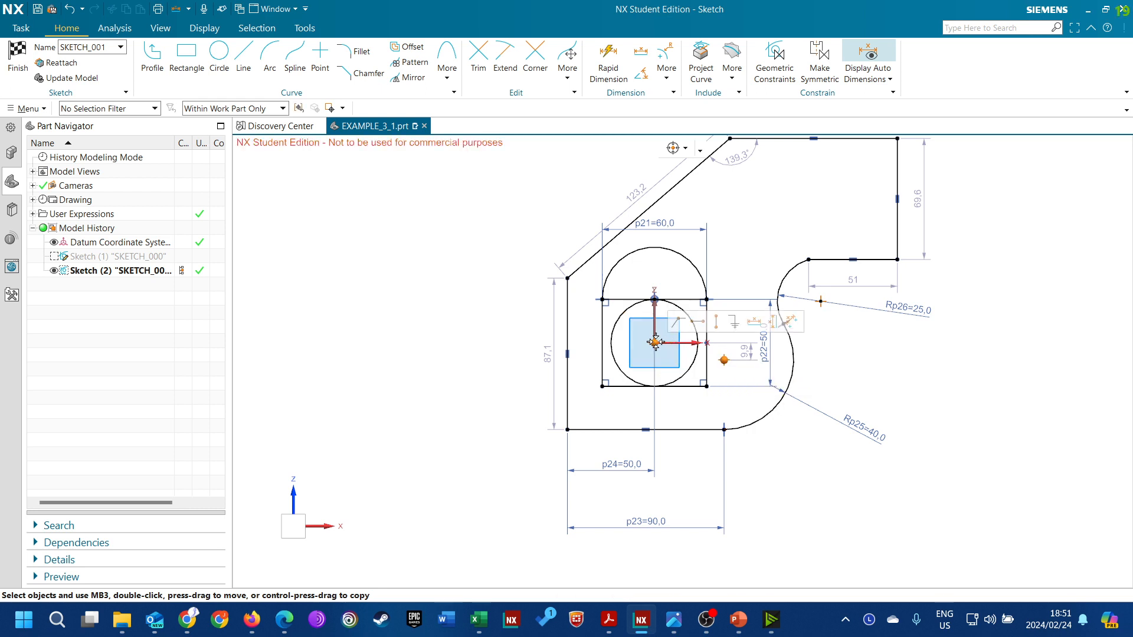
click(698, 323)
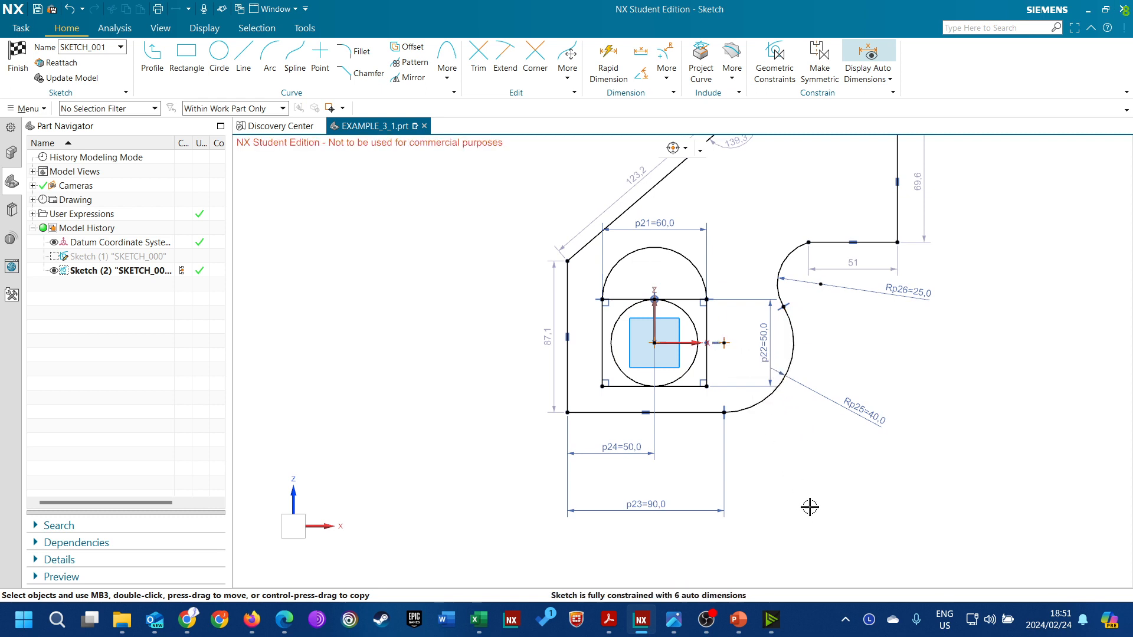
Shift the joint between the upper arc and the short horizontal line, and constrain those two curves to be tangent
scroll(664, 474, down, 2)
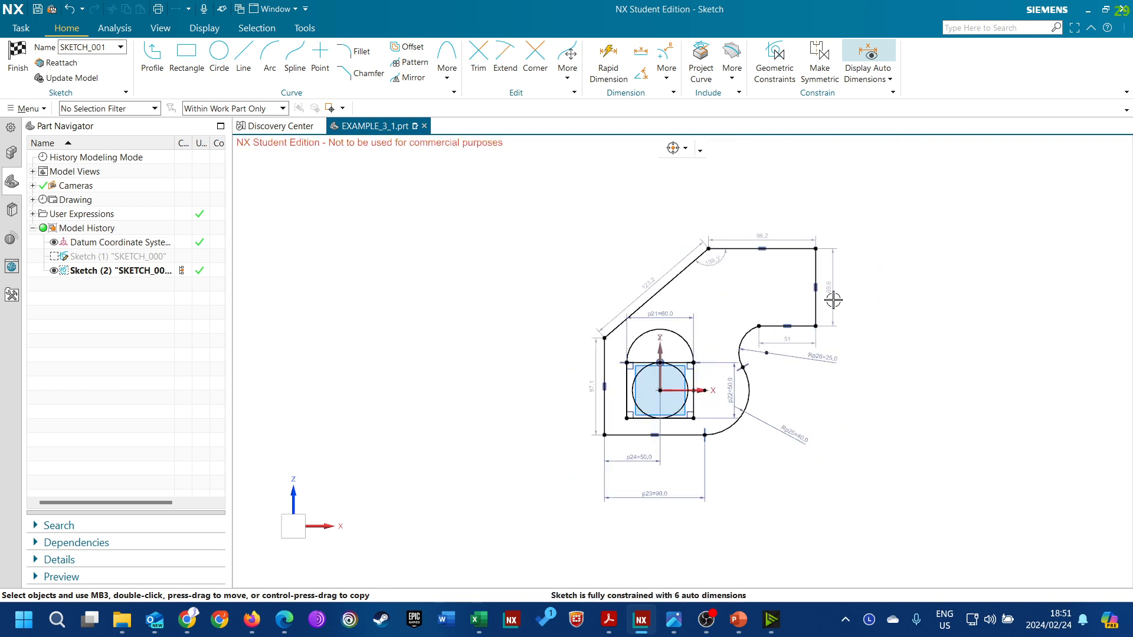
scroll(831, 301, up, 2)
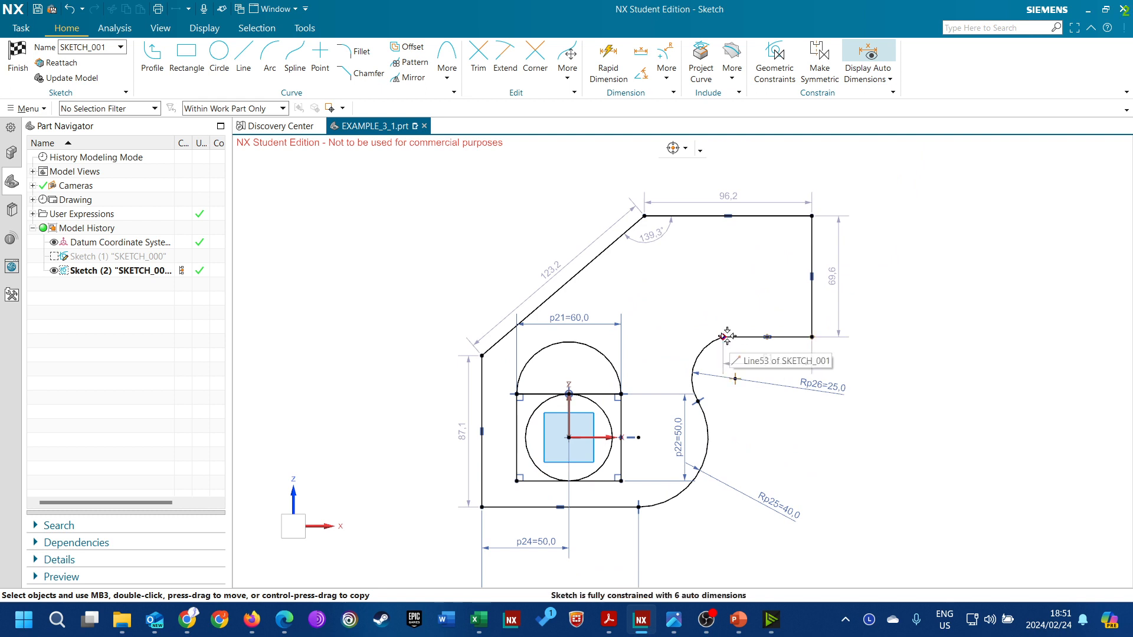
drag(725, 337, 747, 328)
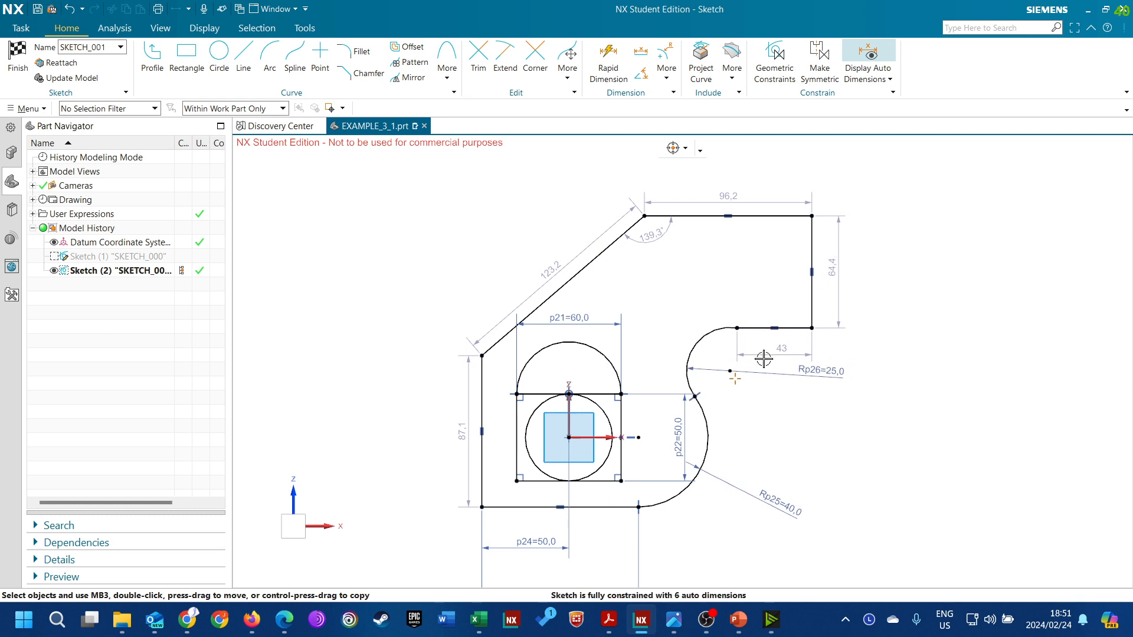
click(711, 334)
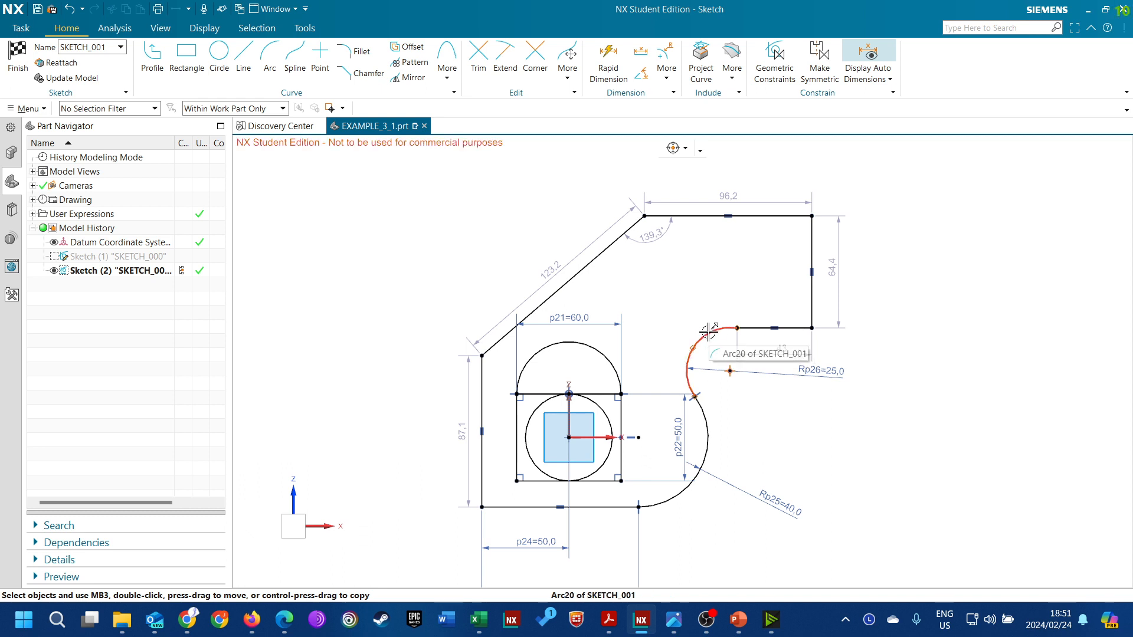
click(707, 334)
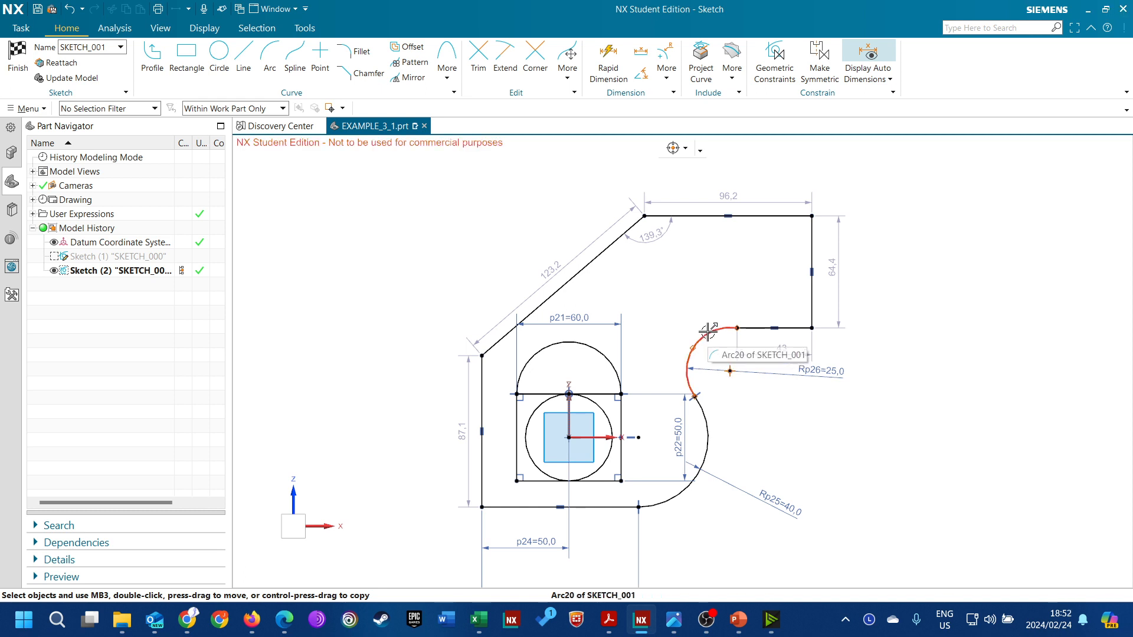
click(708, 331)
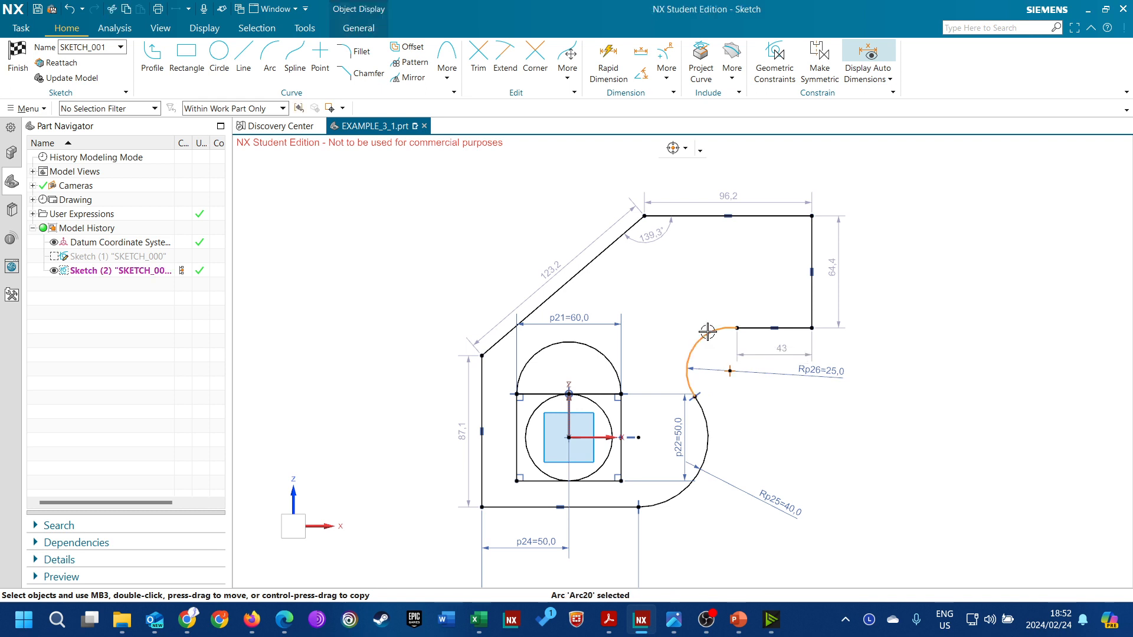
click(753, 334)
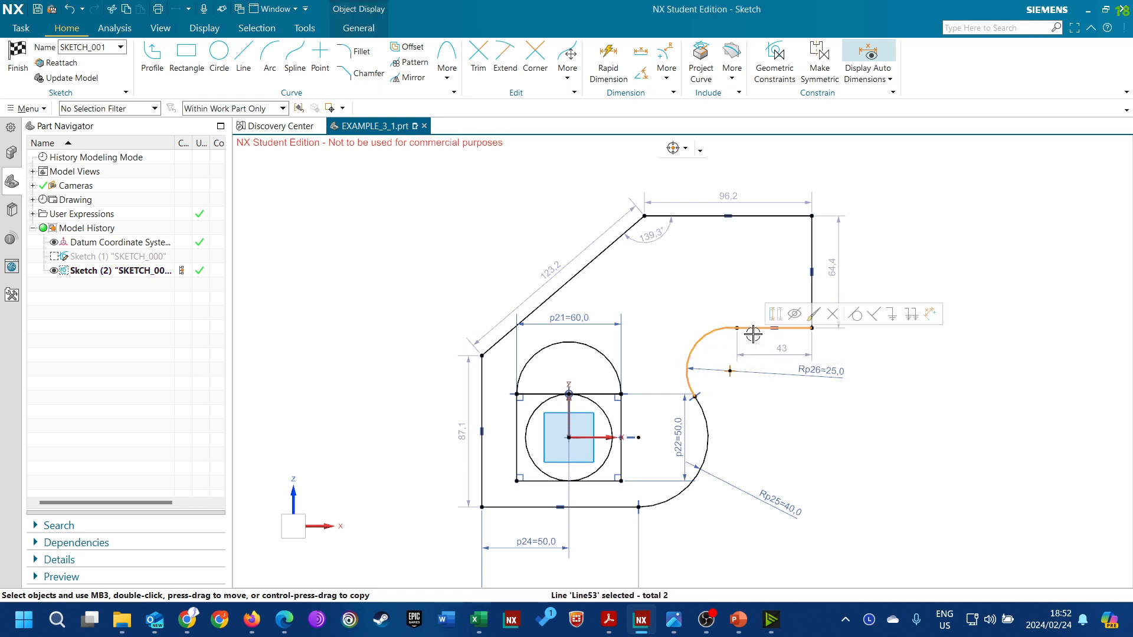
click(852, 317)
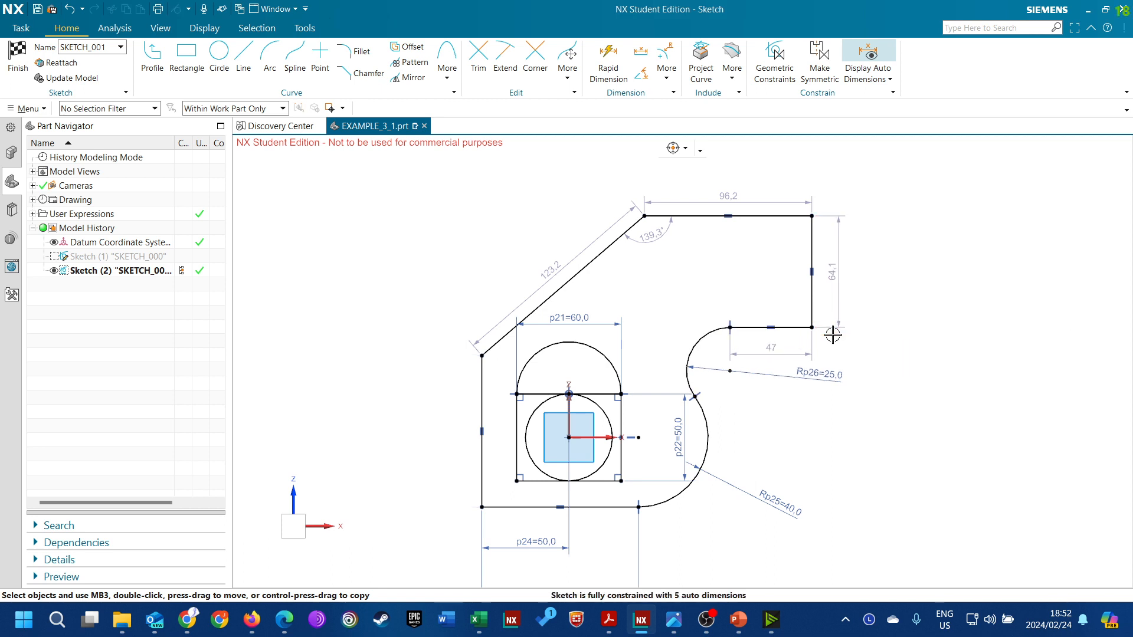
Set the length of the short horizontal line beside the upper arc to 35 mm
double_click(771, 350)
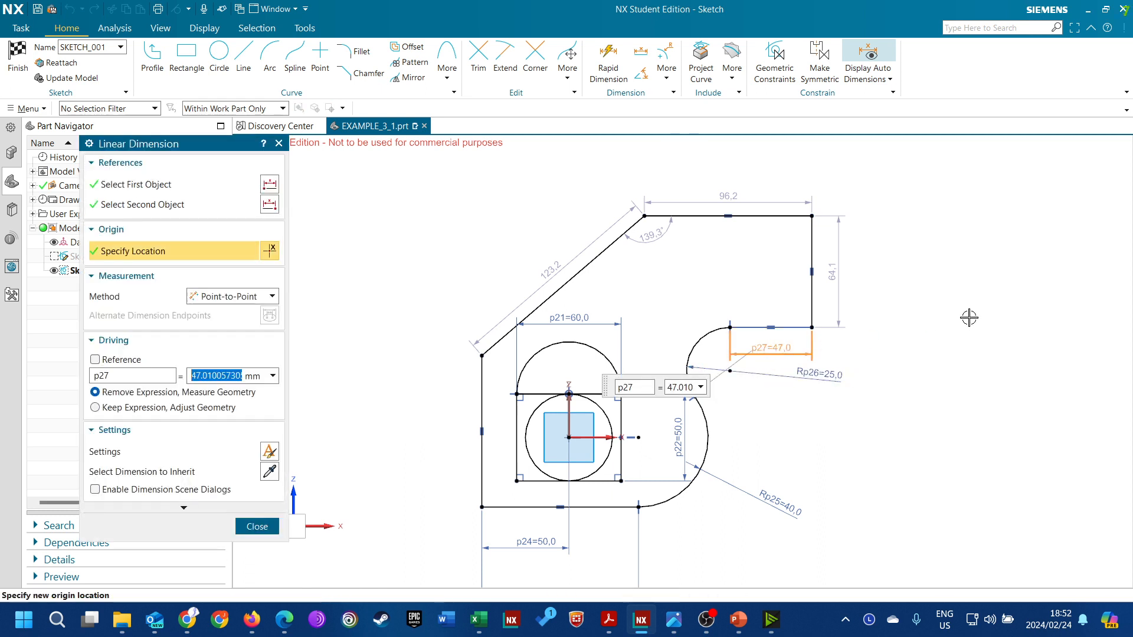
text(35)
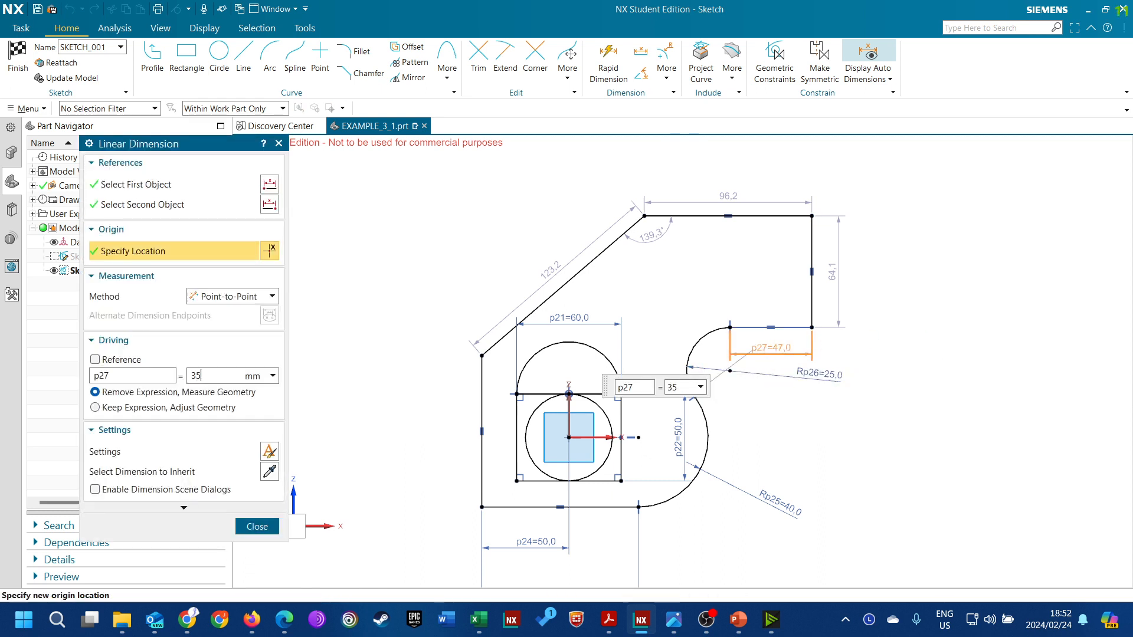
key(Return)
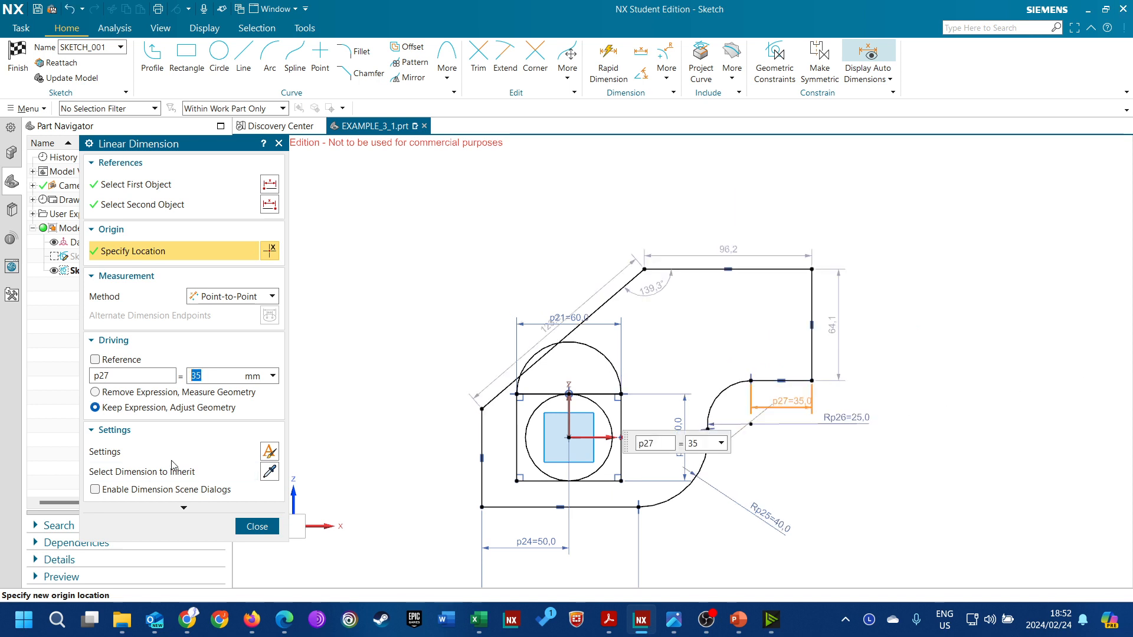
click(255, 527)
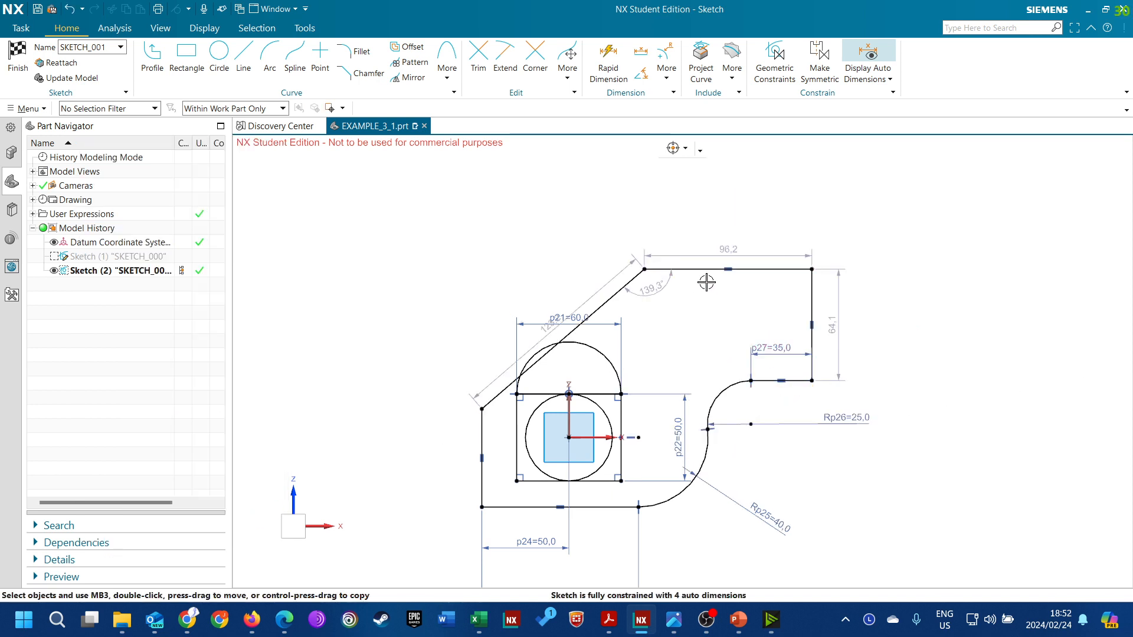
Reshape the profile by moving the upper arc's center and both ends of the slanted line upward, making that line about 109 mm long
drag(748, 433, 723, 362)
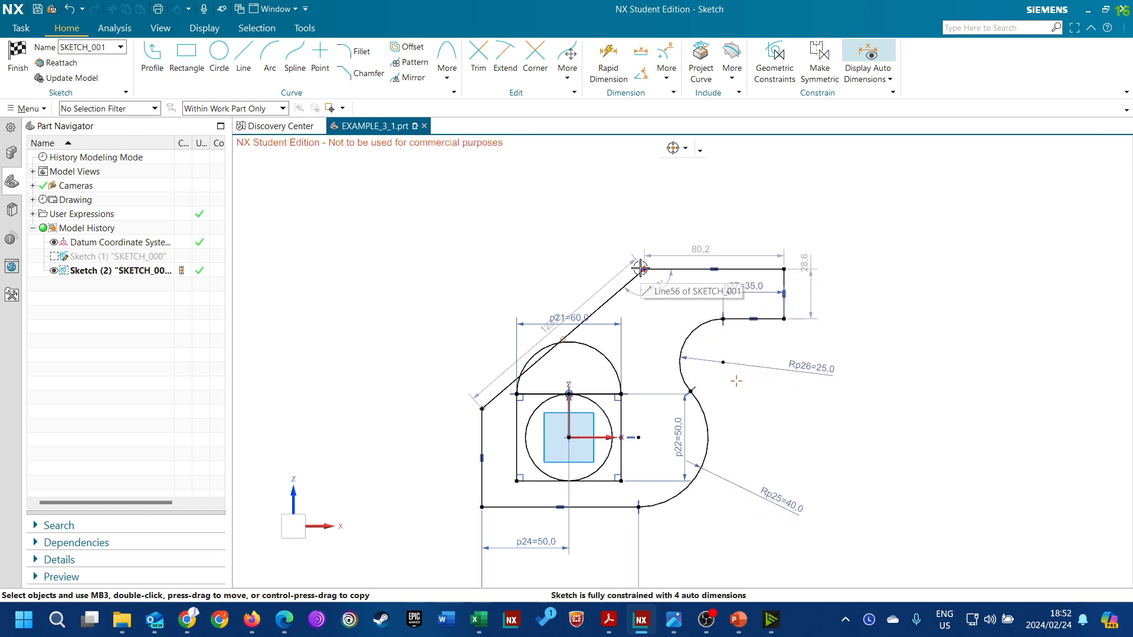
drag(642, 267, 613, 209)
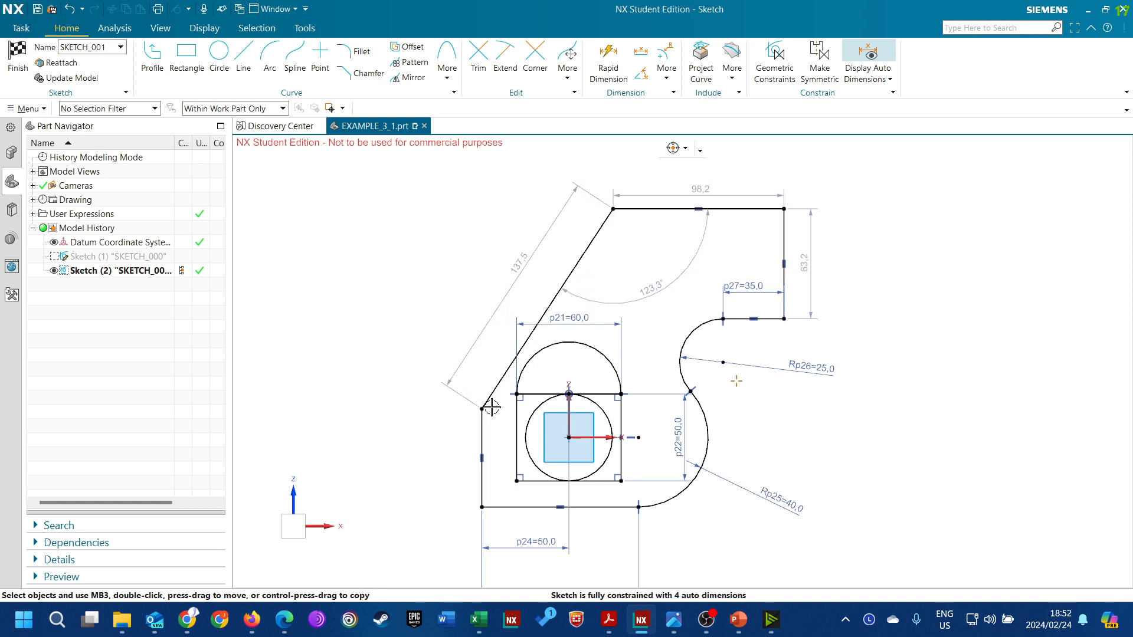
drag(491, 407, 482, 347)
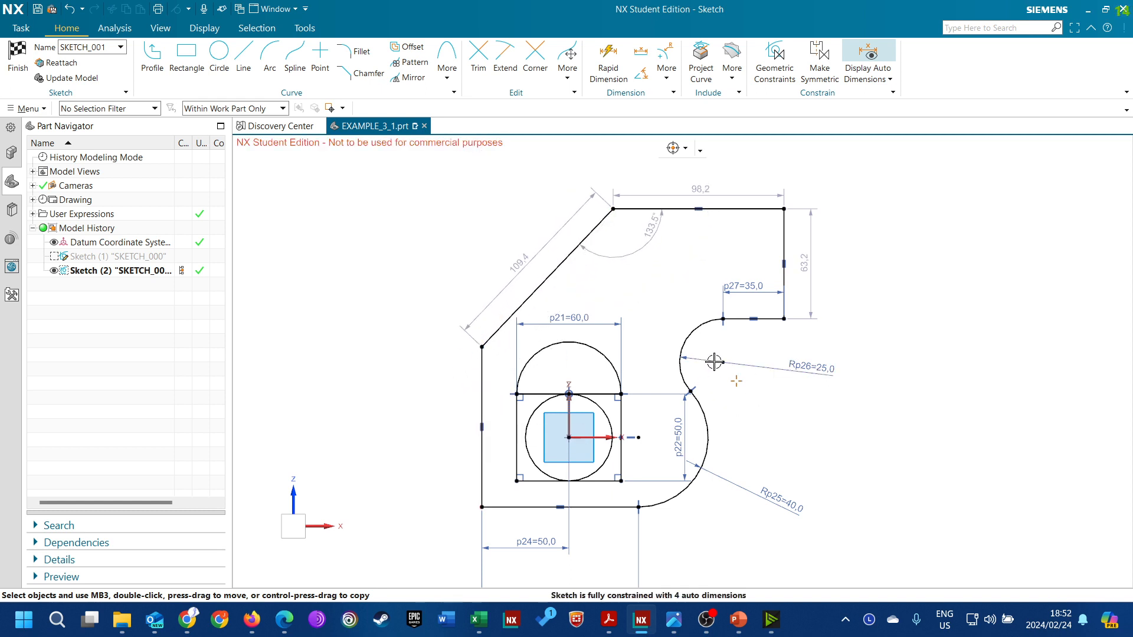
click(608, 59)
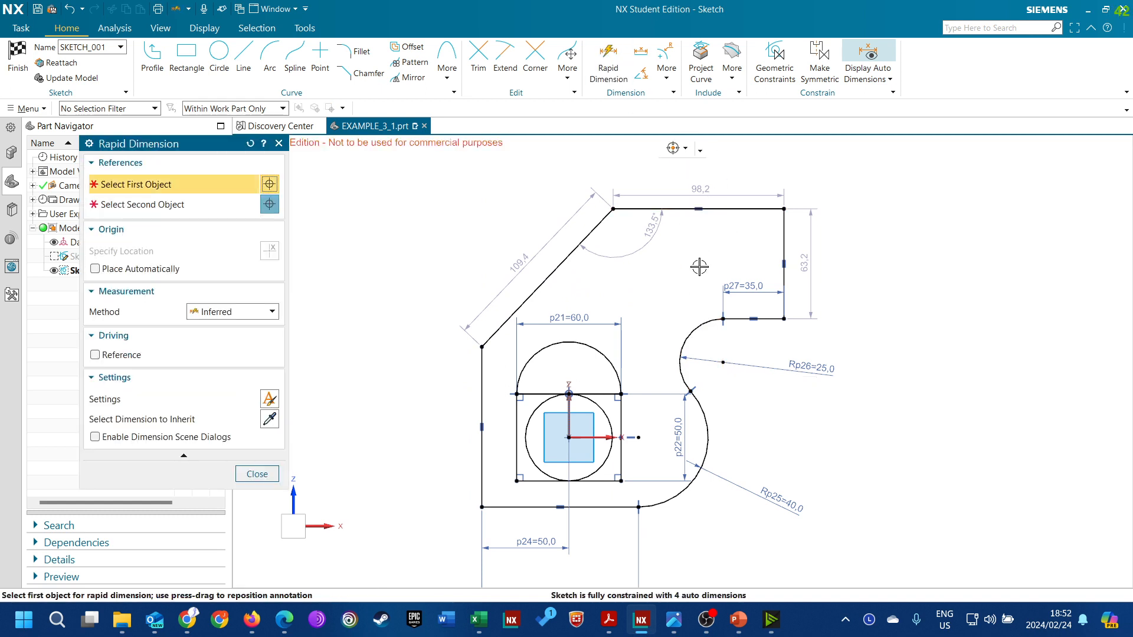
click(725, 364)
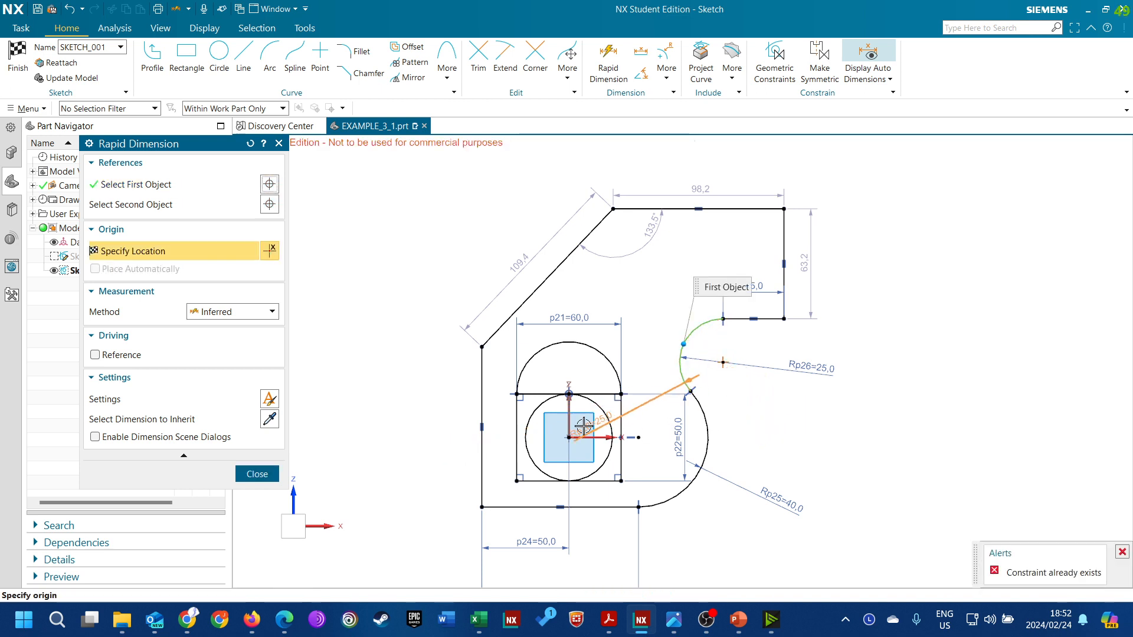
click(267, 473)
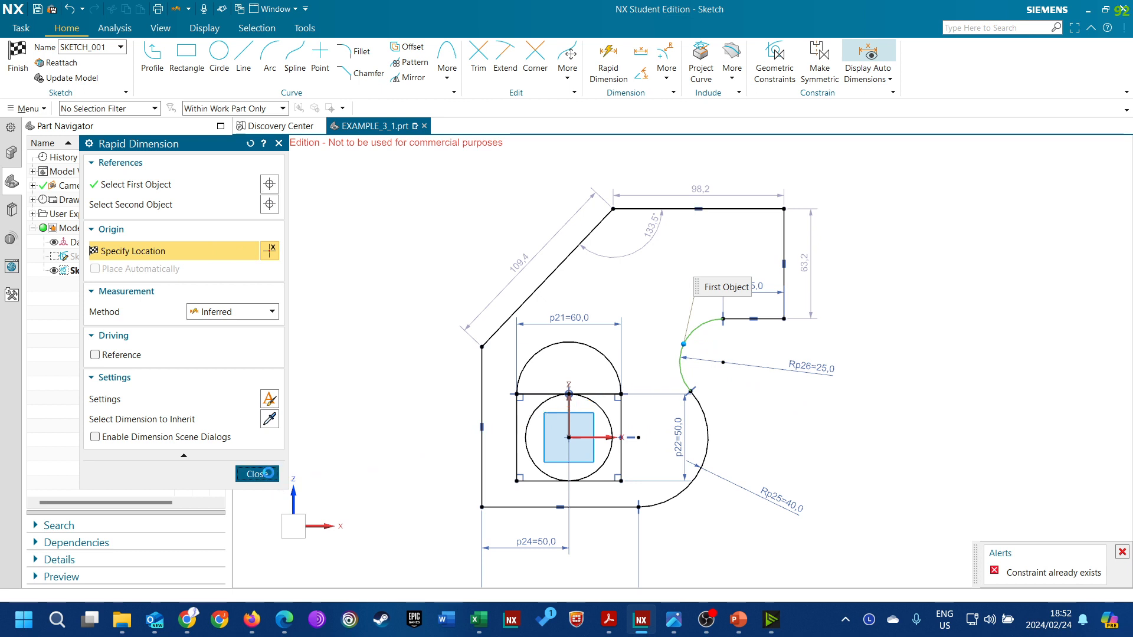
Add a 20 mm vertical dimension between the upper arc's center and the rectangle's top line, placed outside the profile
click(608, 63)
click(721, 359)
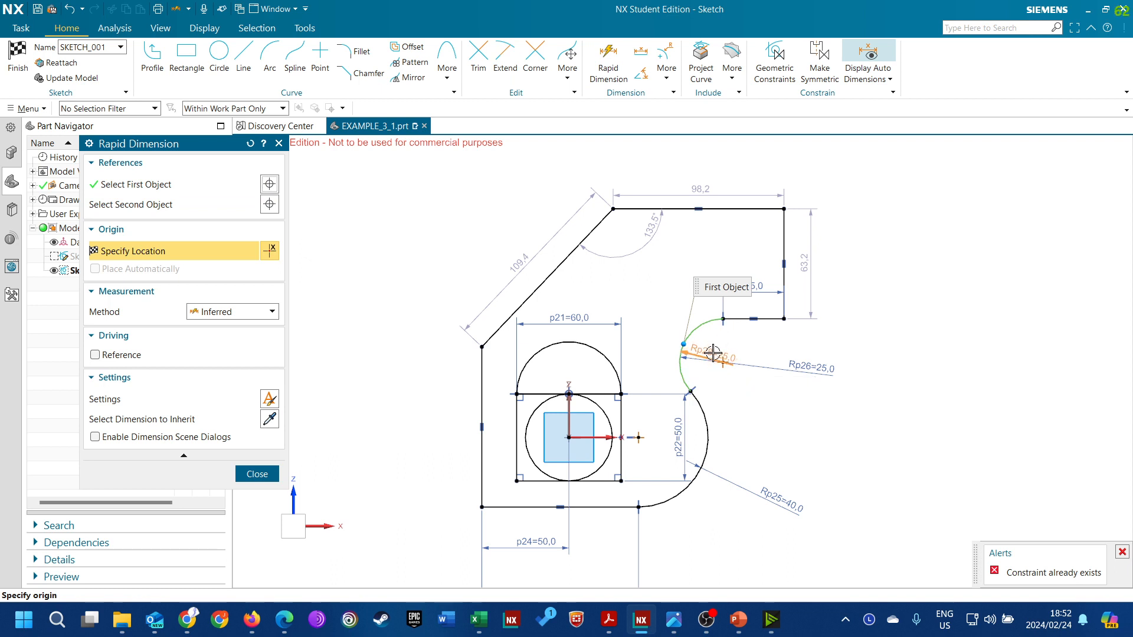
click(208, 206)
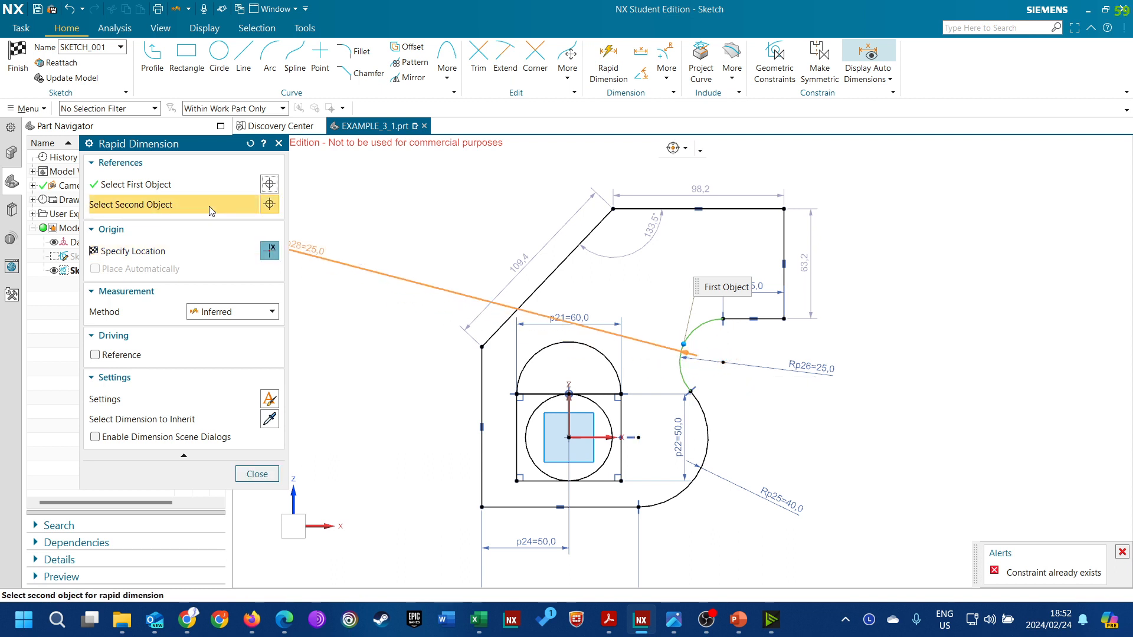
click(606, 395)
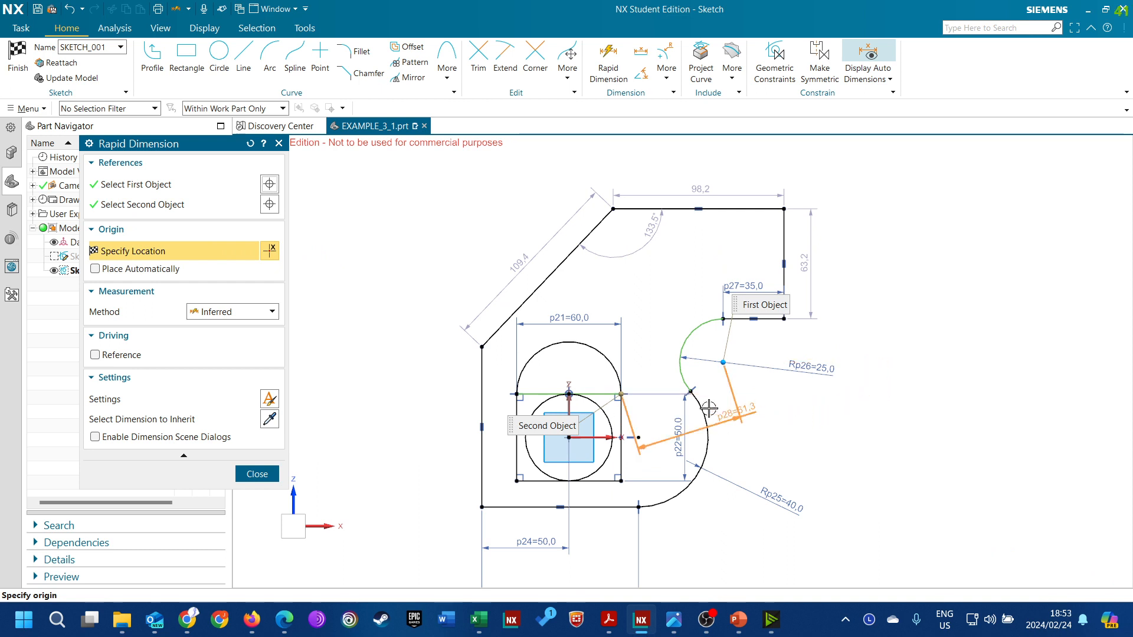
click(899, 362)
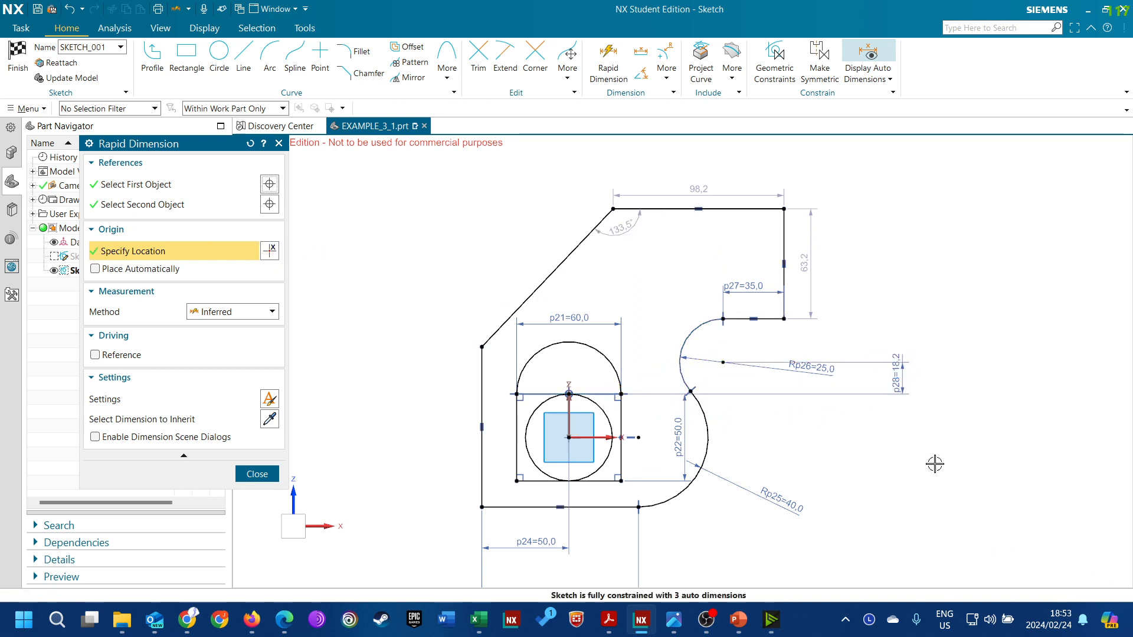
text(20)
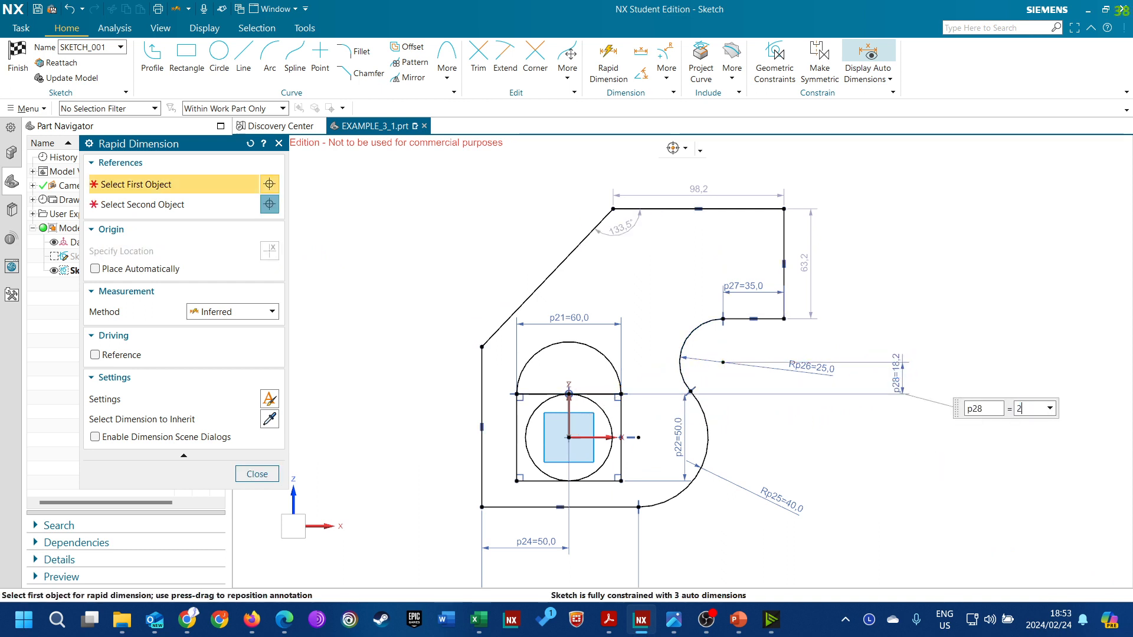
key(Return)
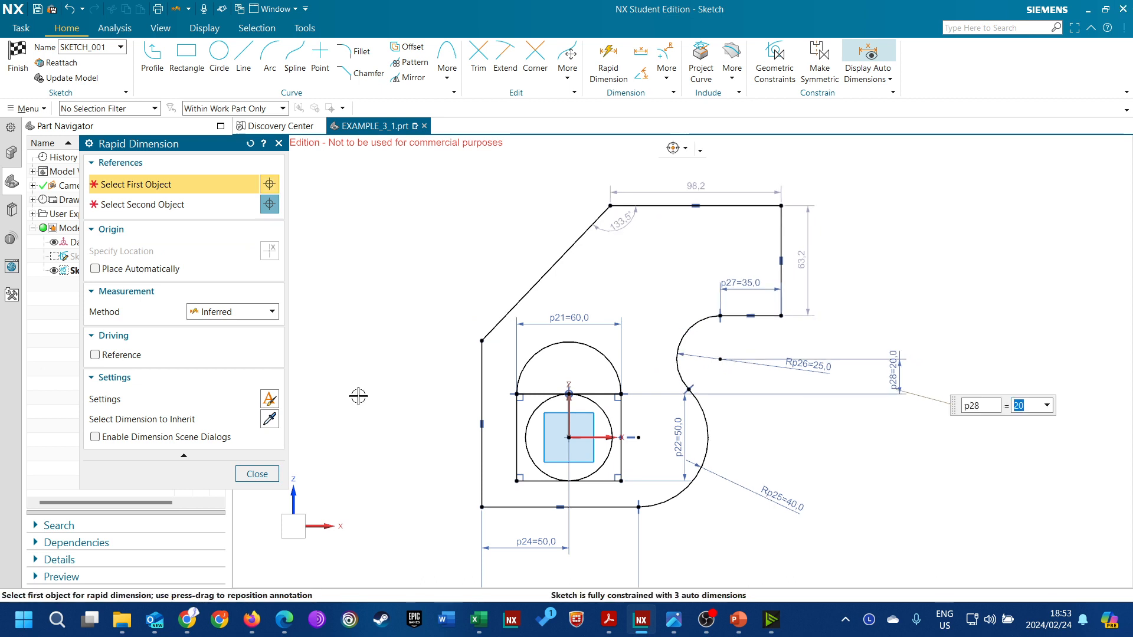
click(257, 475)
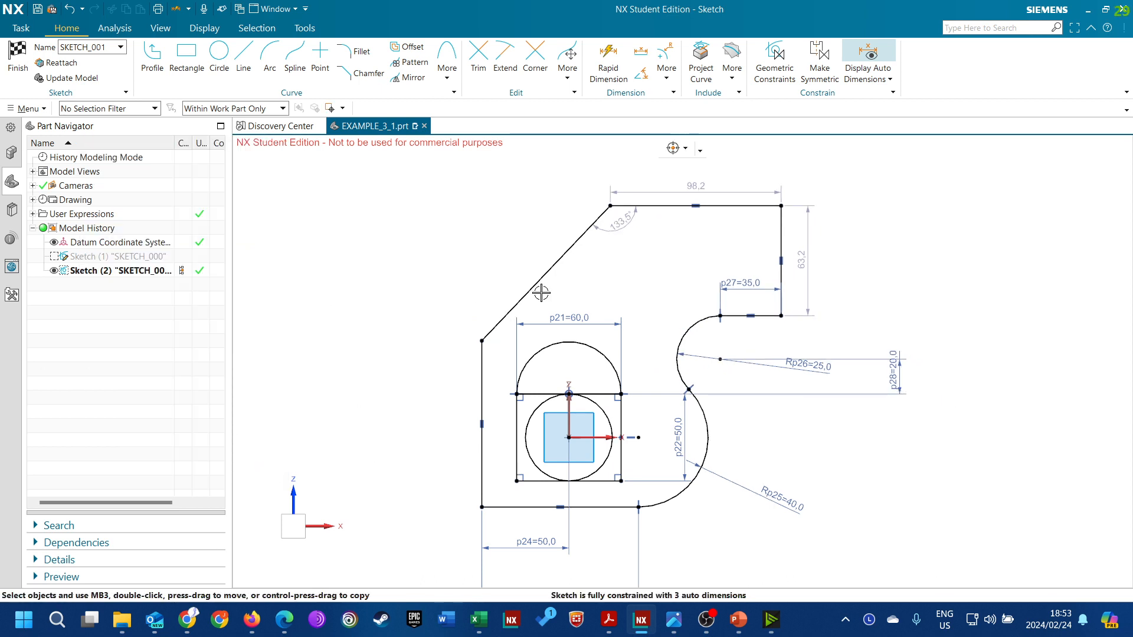
Move the right vertical line's dimension further out from the profile and set its length to 40 mm
drag(802, 263, 836, 267)
double_click(836, 267)
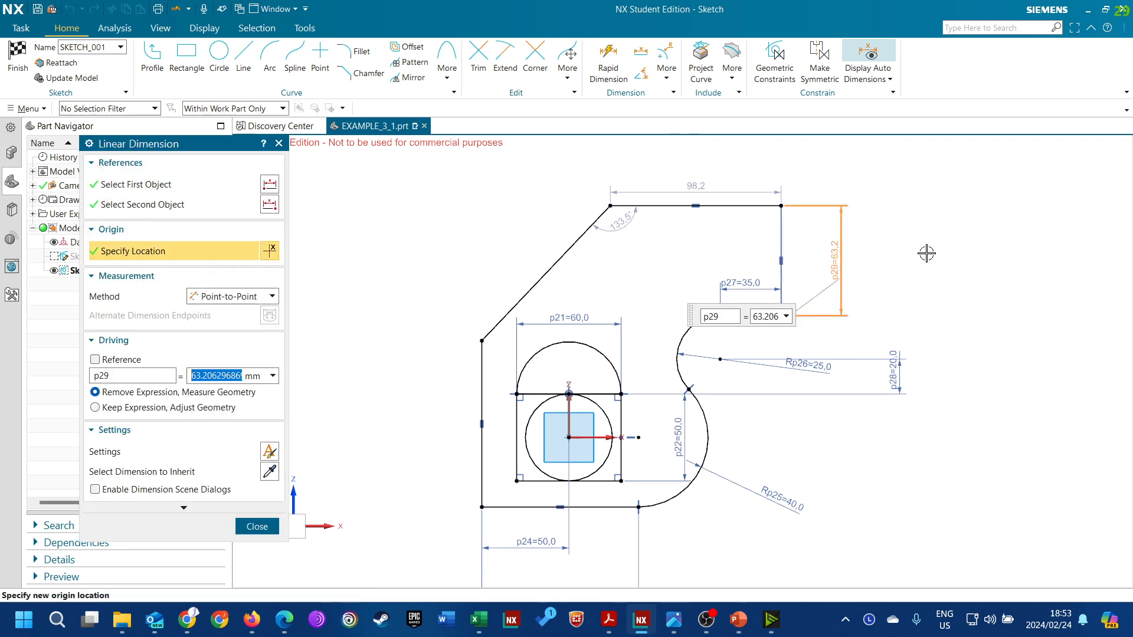
text(40)
key(Return)
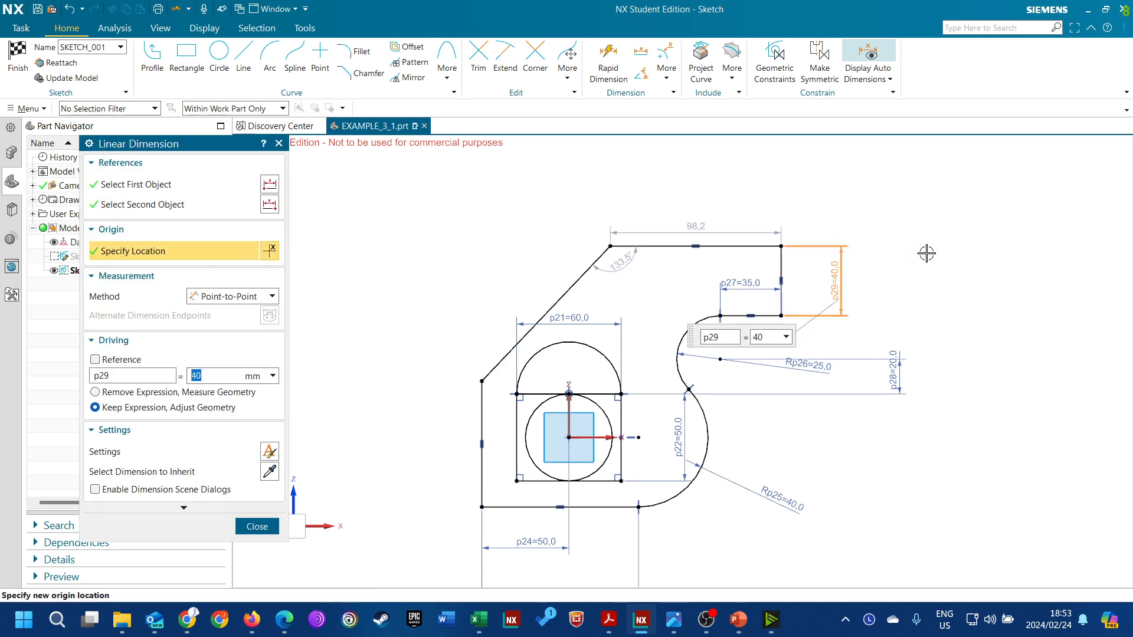
click(266, 531)
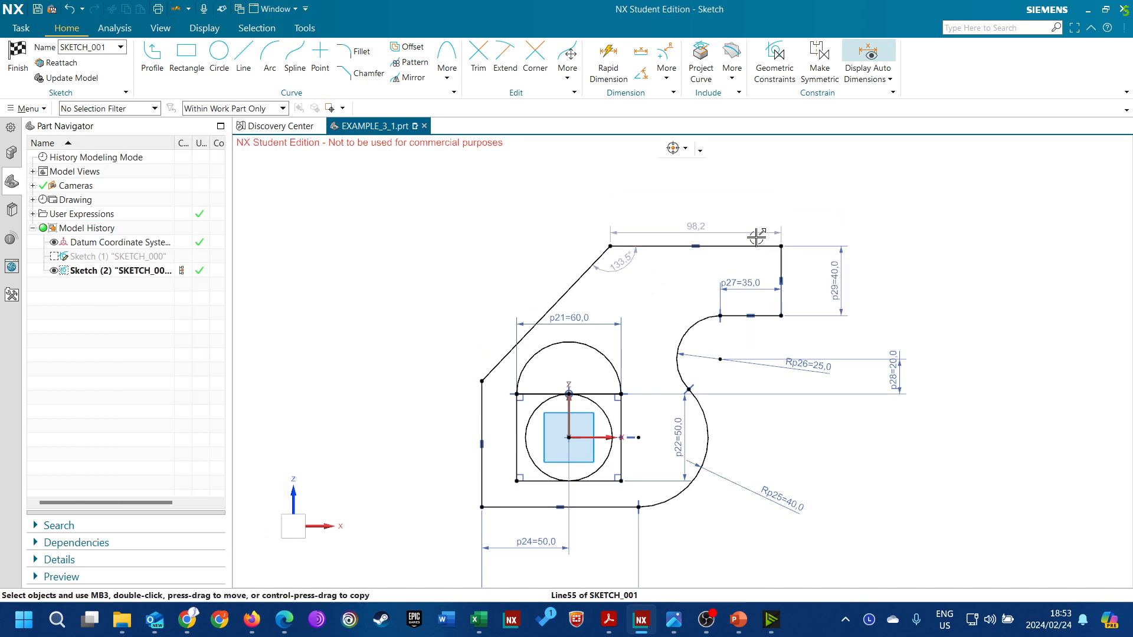
Set the length of the profile's top horizontal line to 70 mm
double_click(668, 230)
text(70)
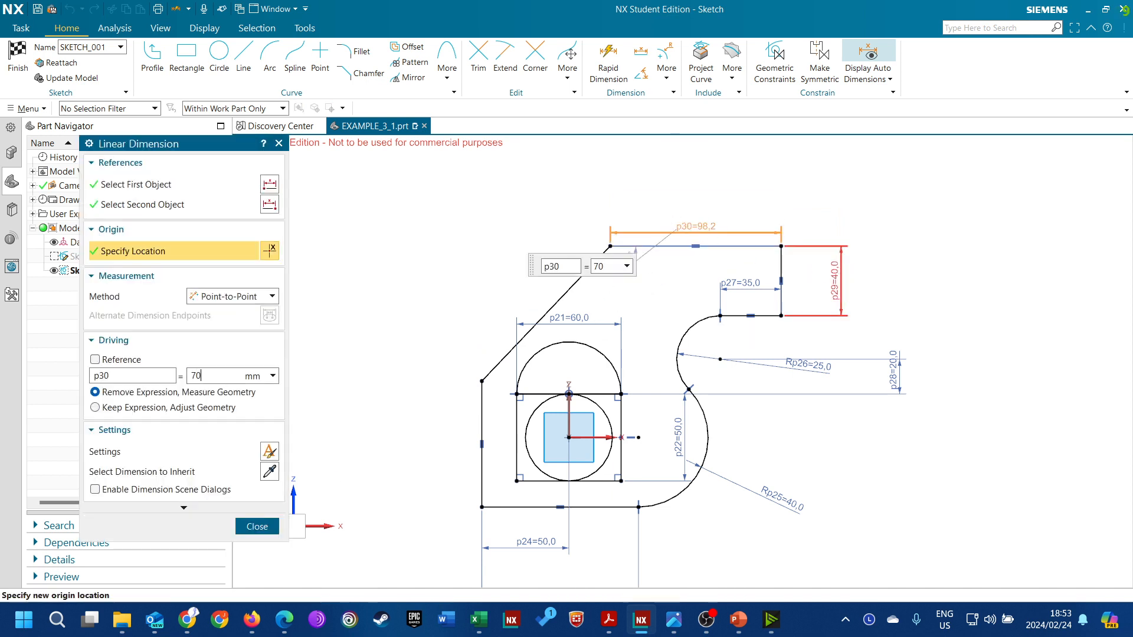
key(Return)
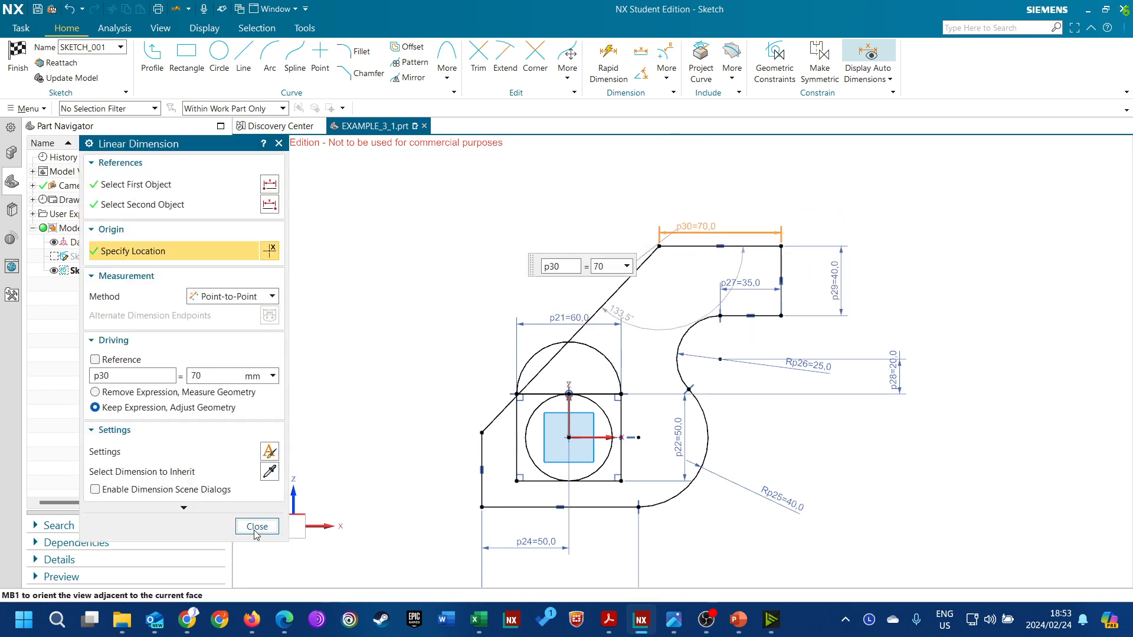
click(254, 526)
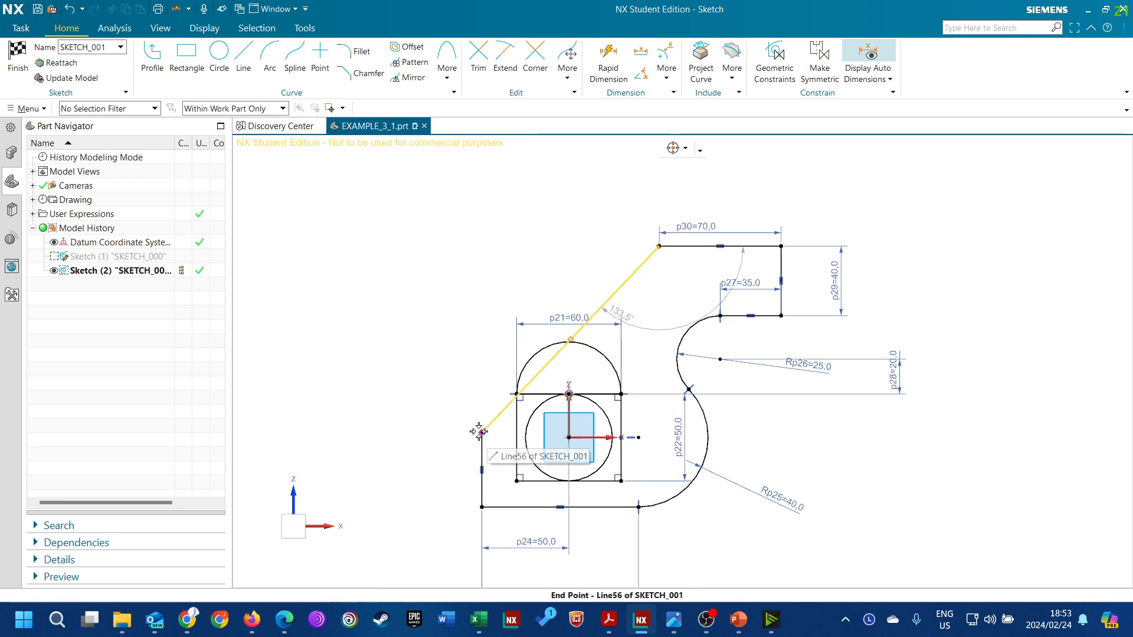
Move the slanted line's lower end upward and add a 145° angular dimension between that line and the top horizontal line, inside the profile
drag(482, 433, 479, 327)
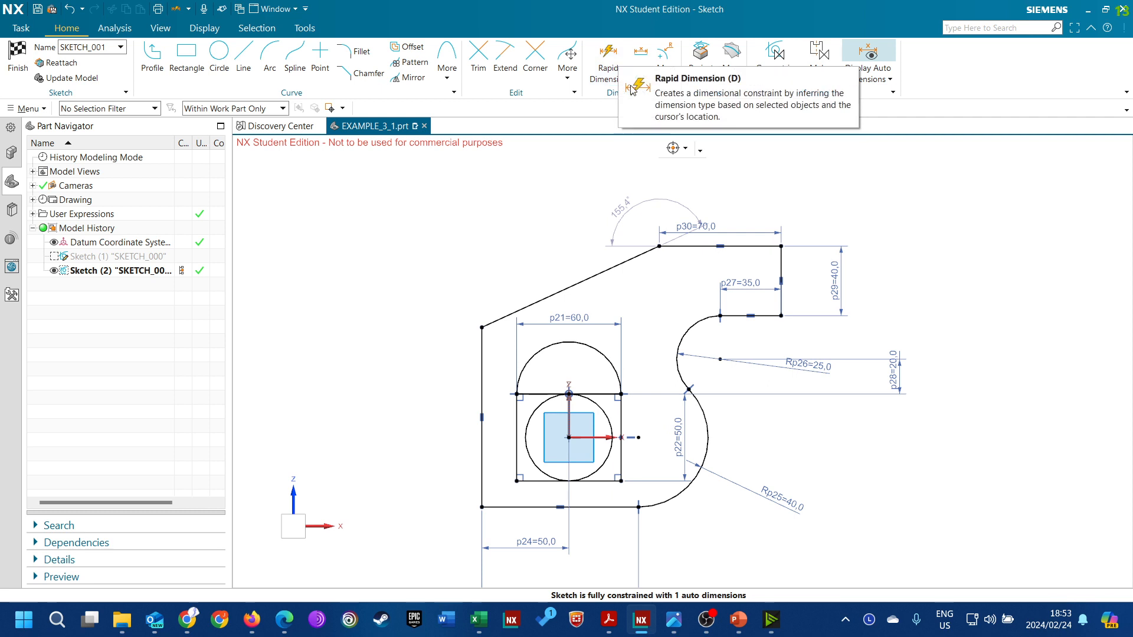
click(649, 81)
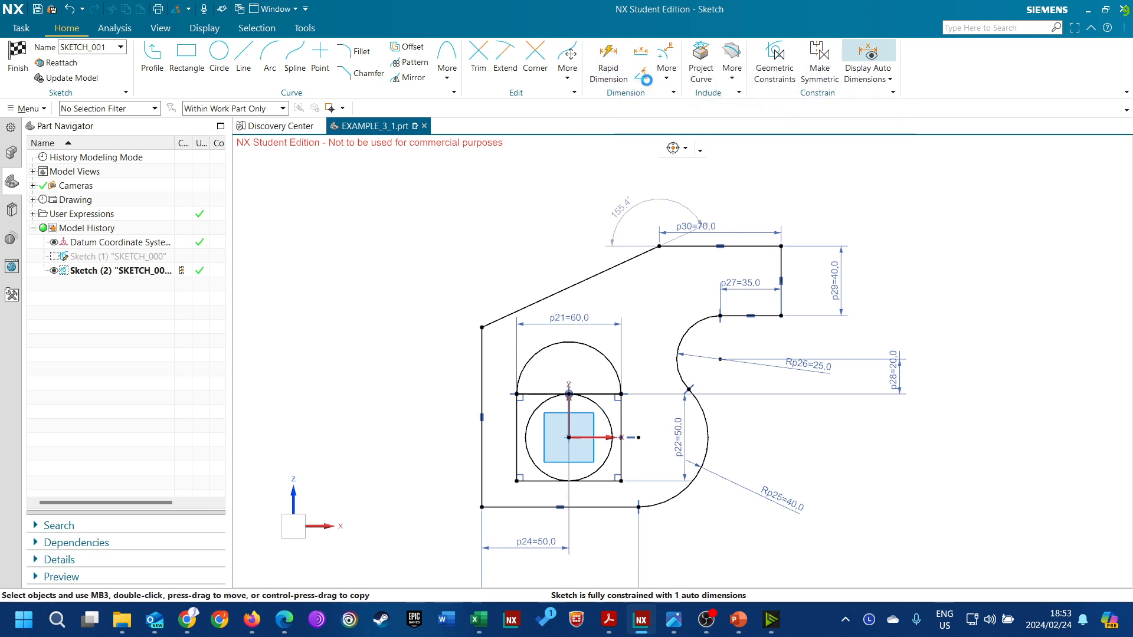
click(695, 245)
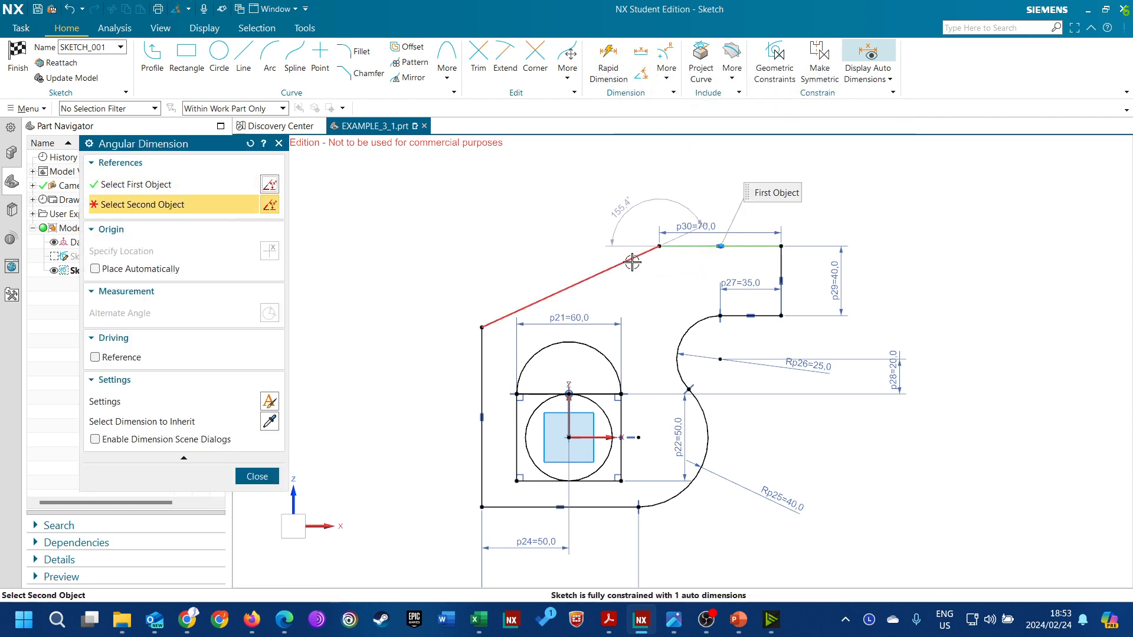
click(627, 260)
click(669, 267)
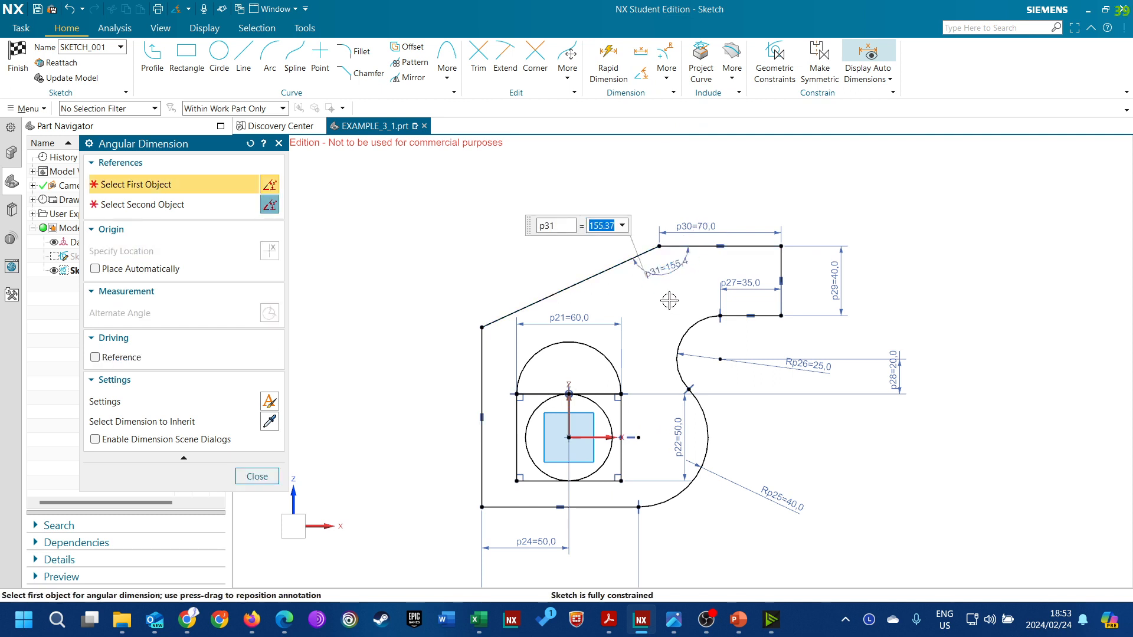
text(145)
key(Return)
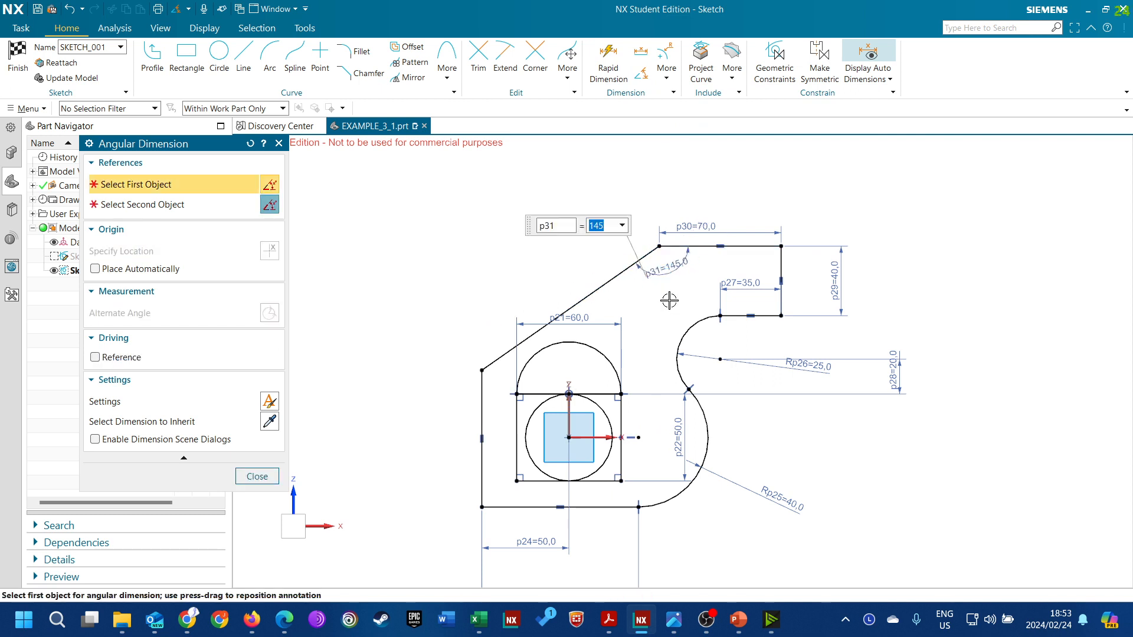
click(256, 475)
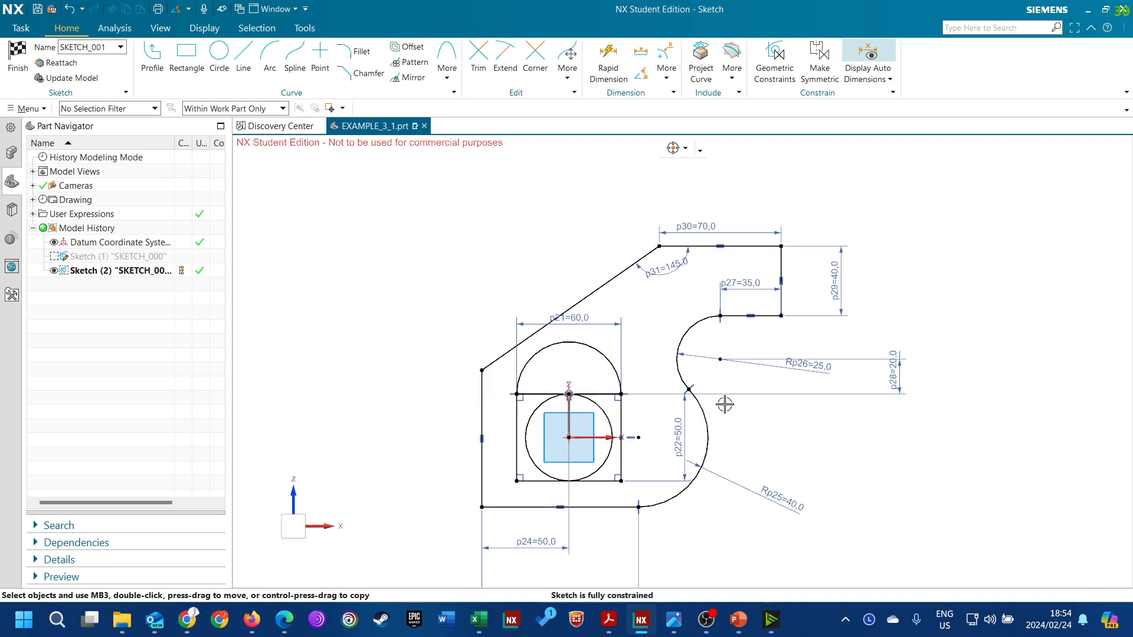
Move the rectangle's 60 mm width dimension down so it sits inside the semicircular arc above the rectangle
drag(569, 319, 569, 362)
scroll(746, 249, down, 3)
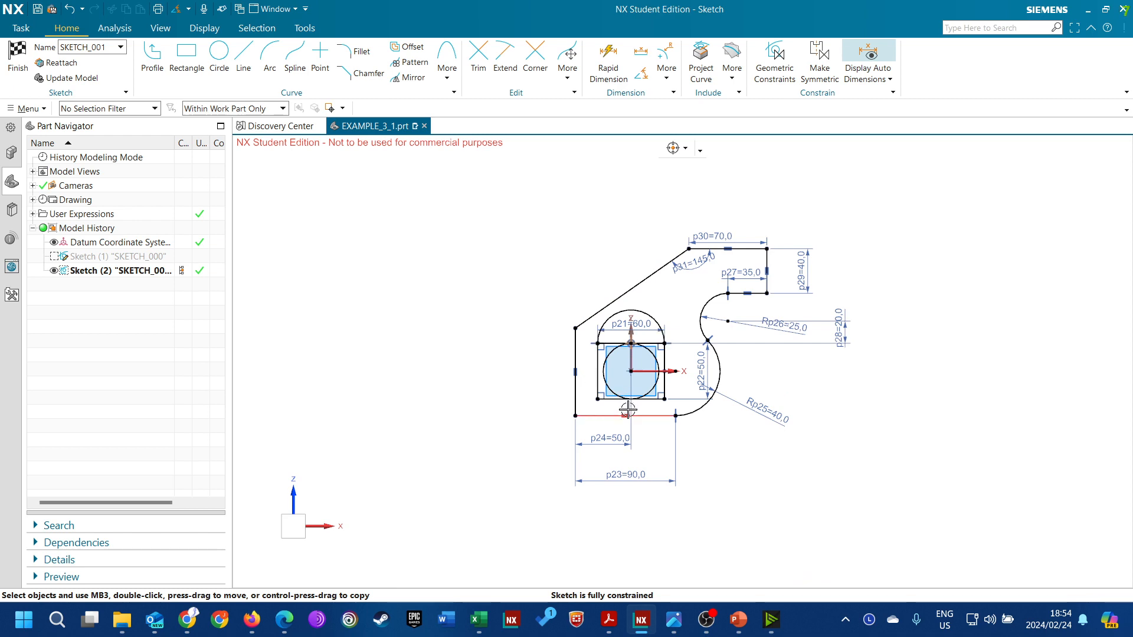
scroll(676, 405, up, 3)
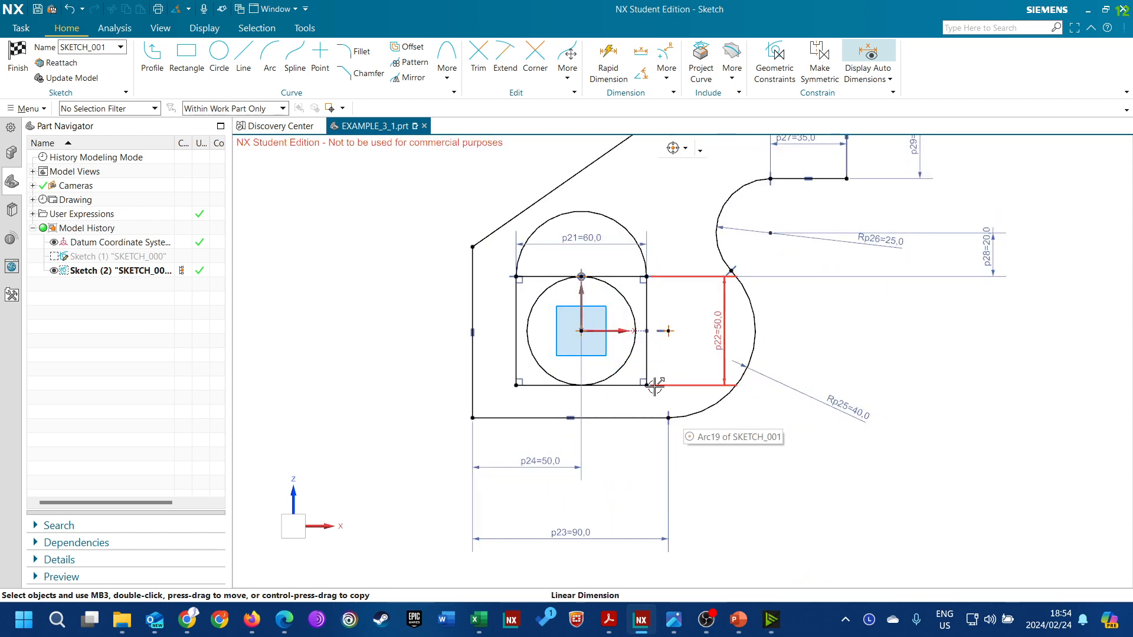
scroll(759, 383, down, 2)
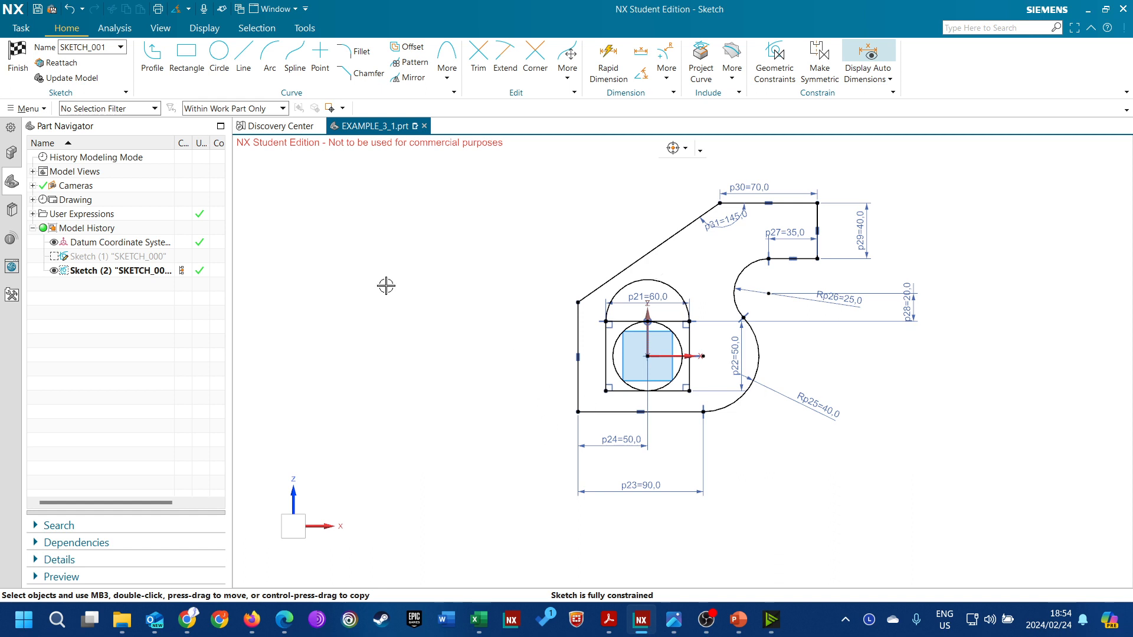
Sketch an open, curling degree 3 Studio Spline through 13 points in the empty area to the left of the profile
click(294, 65)
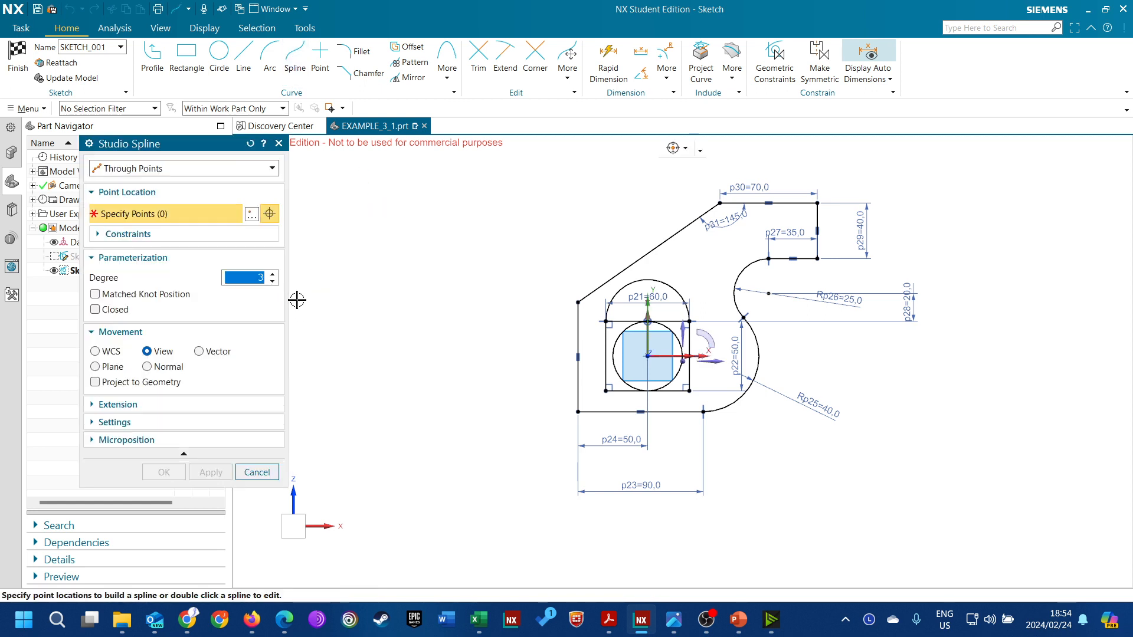
click(365, 221)
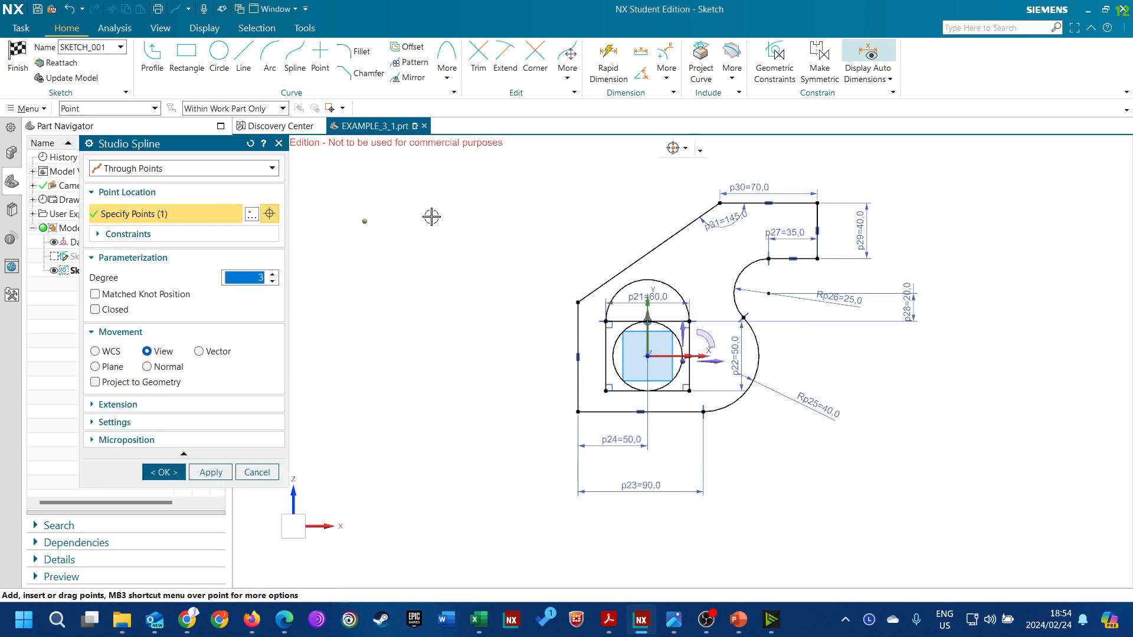
click(424, 220)
click(454, 260)
click(446, 292)
click(390, 329)
click(372, 292)
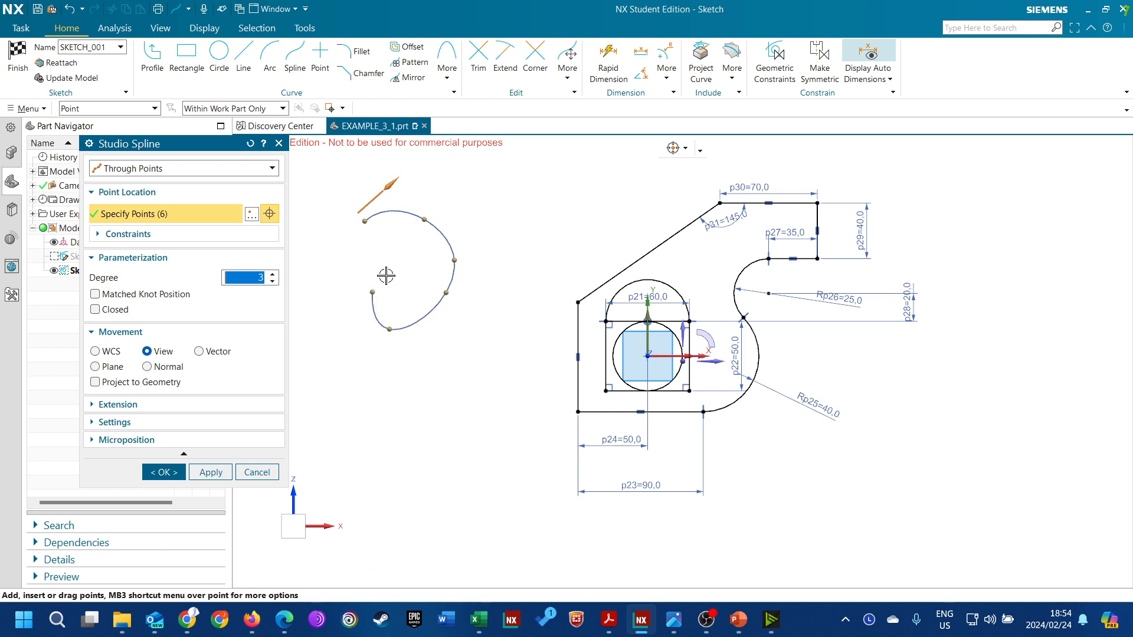
click(391, 266)
click(405, 241)
click(372, 235)
click(333, 271)
click(327, 331)
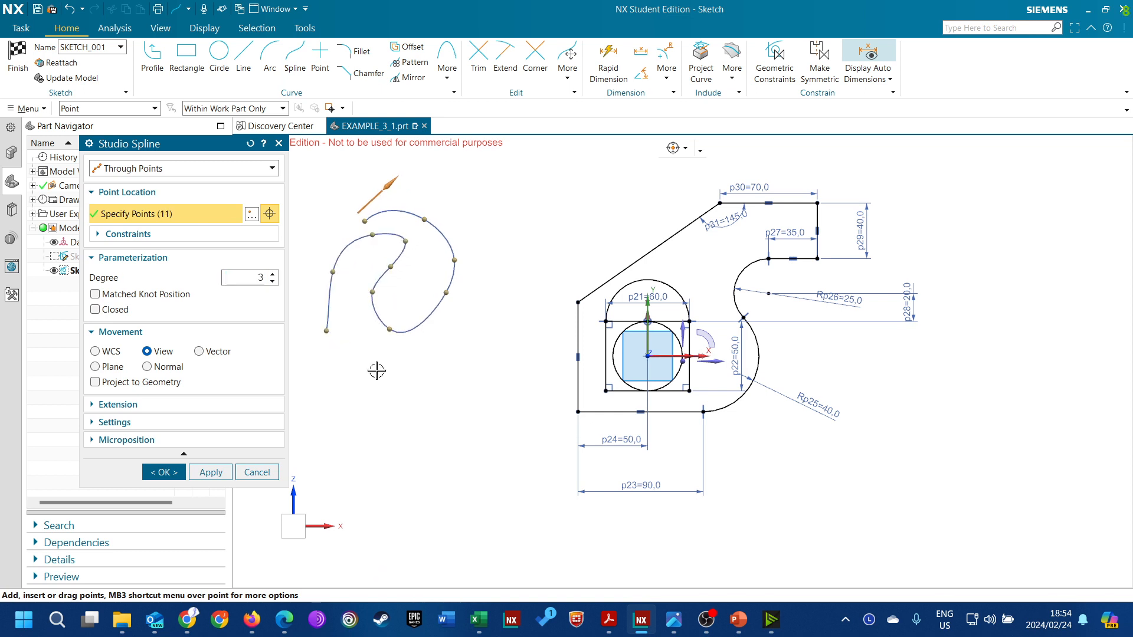
click(363, 370)
click(436, 366)
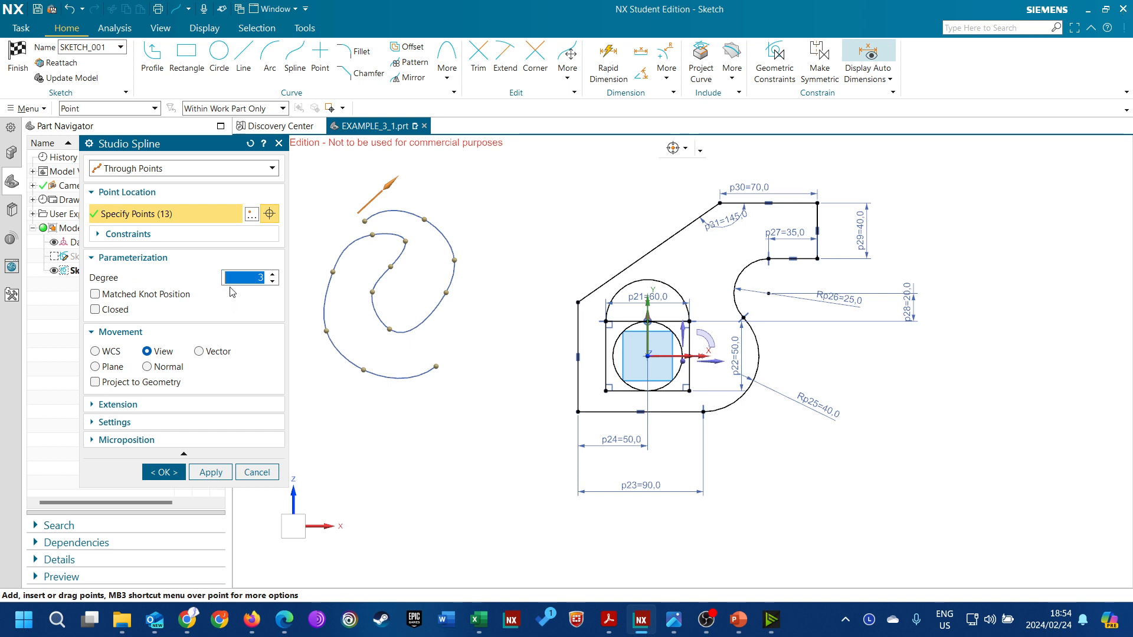
Try spline degrees from 1 up to at least 11, return to degree 3, and discard the spline
click(273, 282)
click(273, 282)
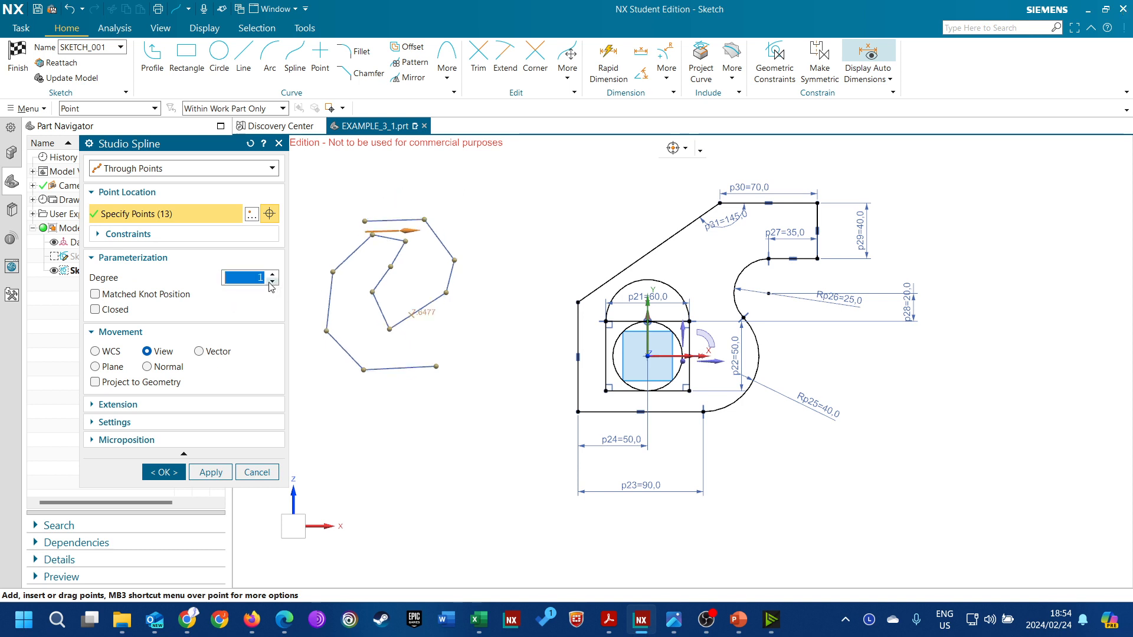
click(274, 275)
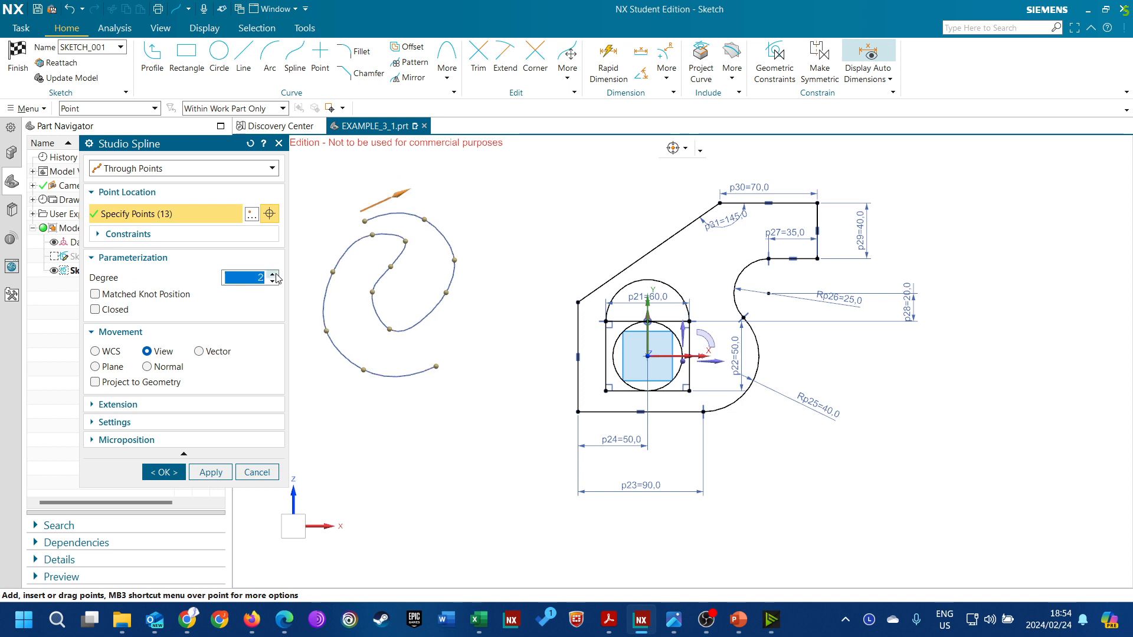
click(274, 274)
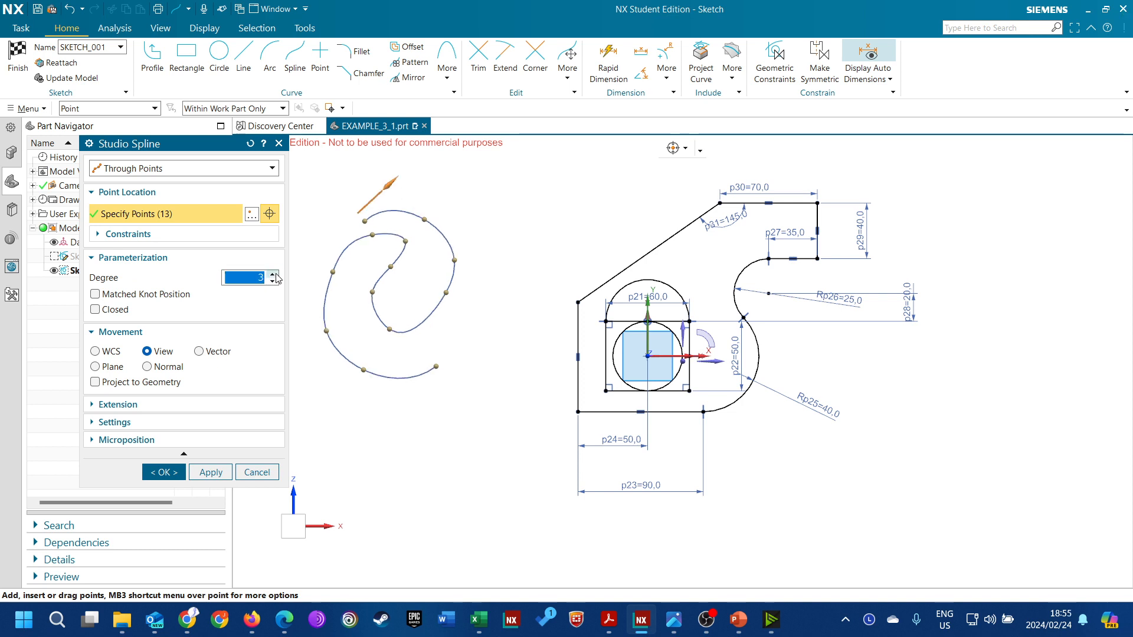
click(274, 275)
click(274, 274)
click(274, 274)
click(274, 274)
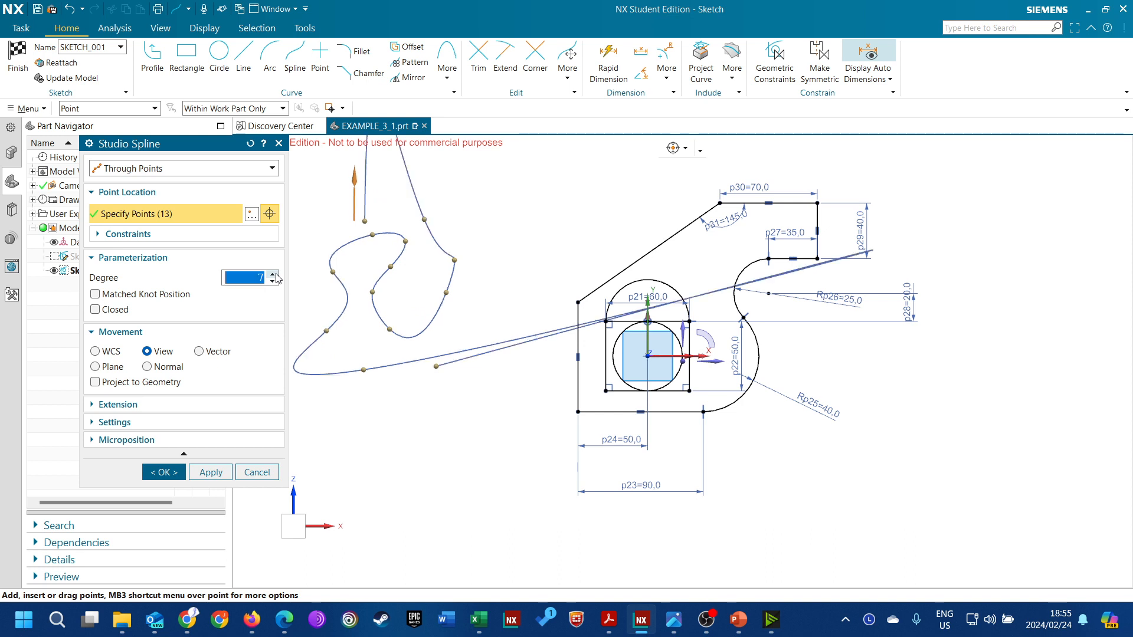
click(274, 274)
click(274, 275)
click(274, 275)
click(274, 275)
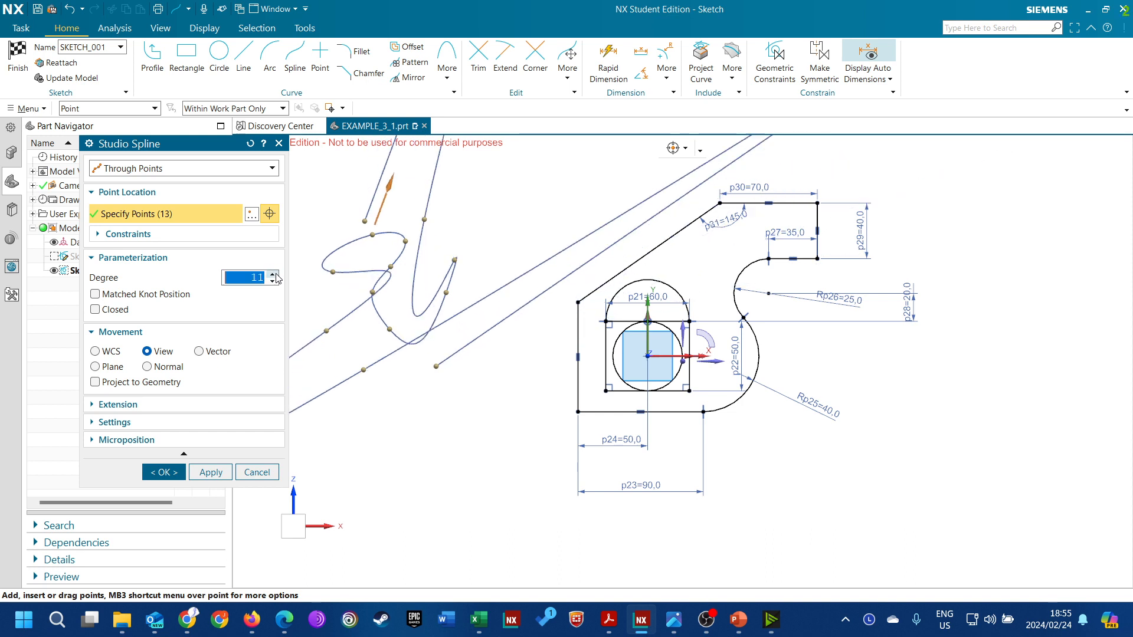
click(274, 274)
click(272, 282)
click(272, 281)
click(272, 282)
click(272, 281)
click(272, 282)
click(273, 282)
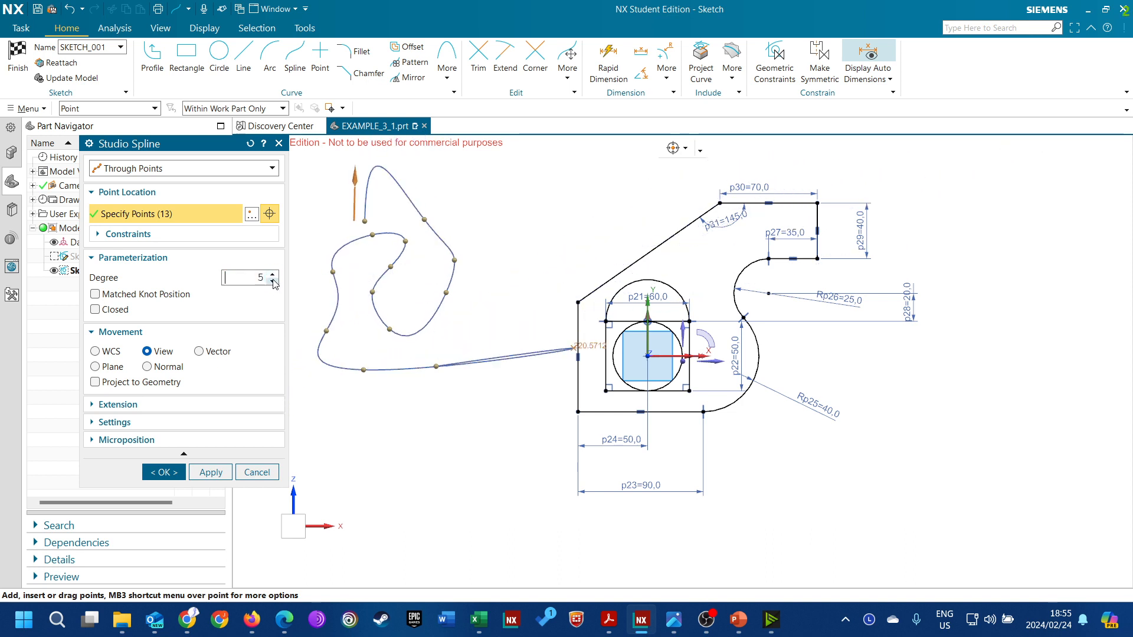
click(272, 281)
click(273, 281)
click(273, 281)
click(273, 280)
click(278, 275)
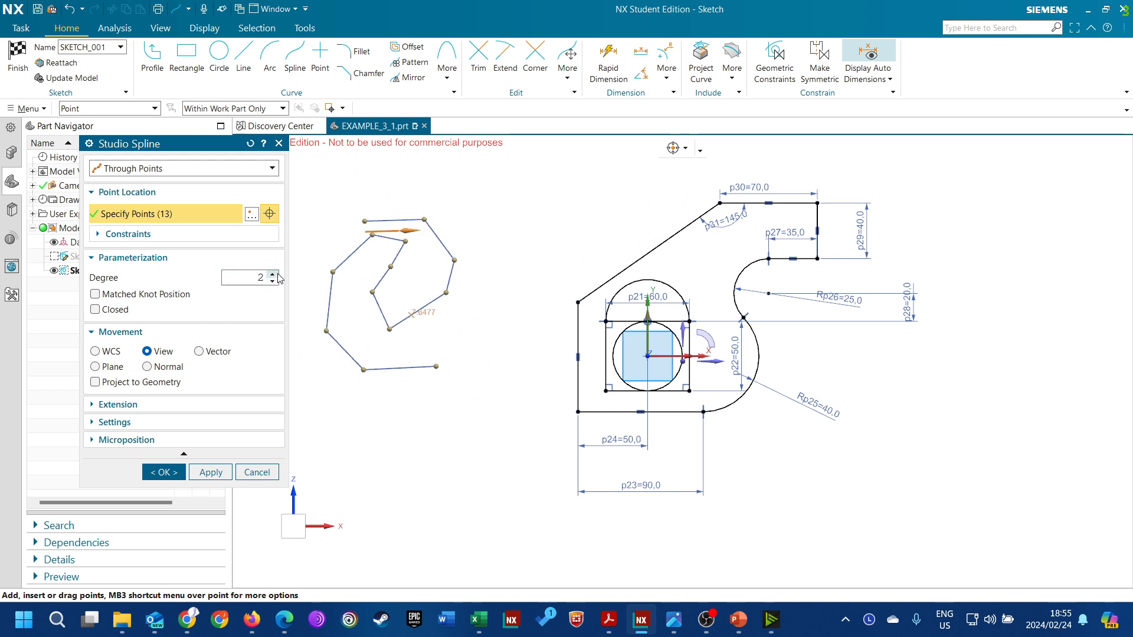
click(277, 275)
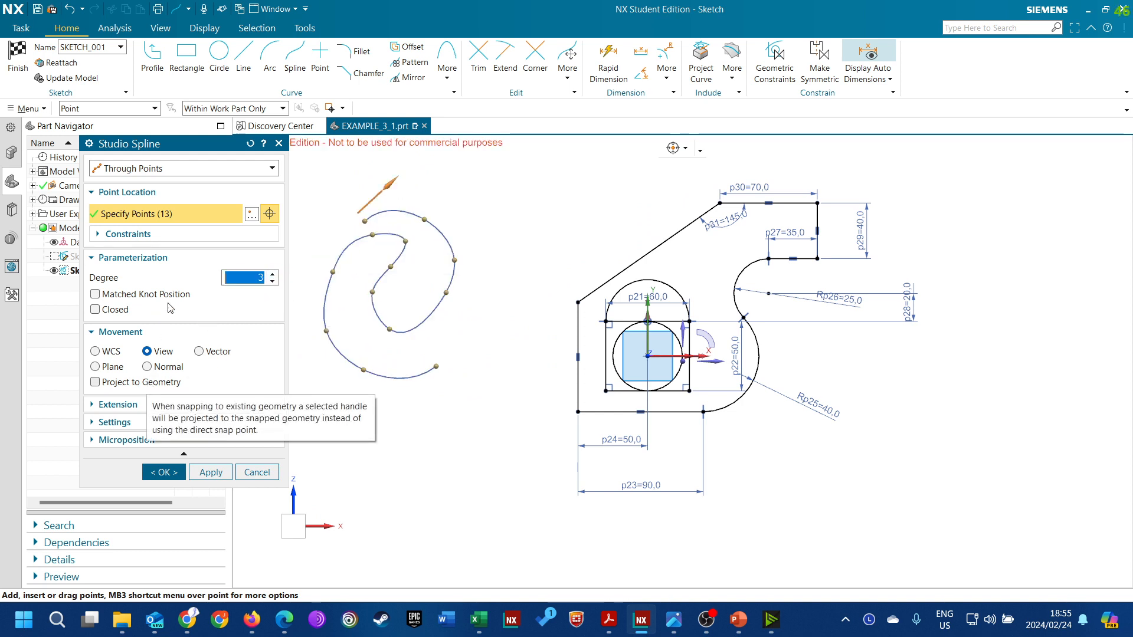
click(257, 472)
Chamfer the rectangle's lower-left corner with a symmetric distance of 5 mm
scroll(650, 394, up, 4)
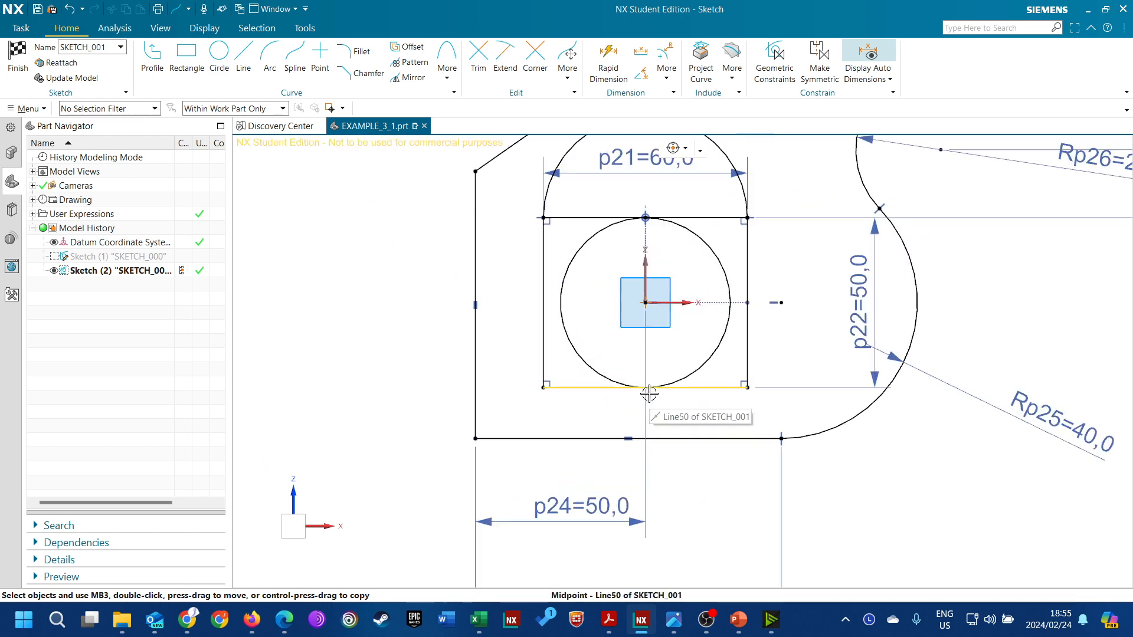
scroll(596, 375, up, 3)
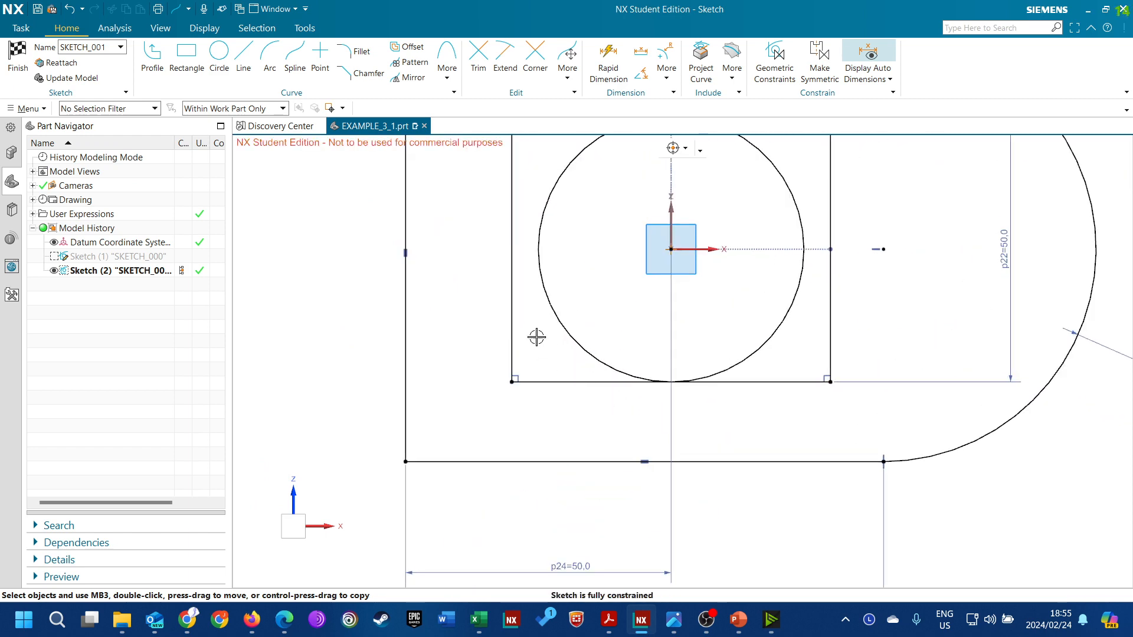
click(377, 81)
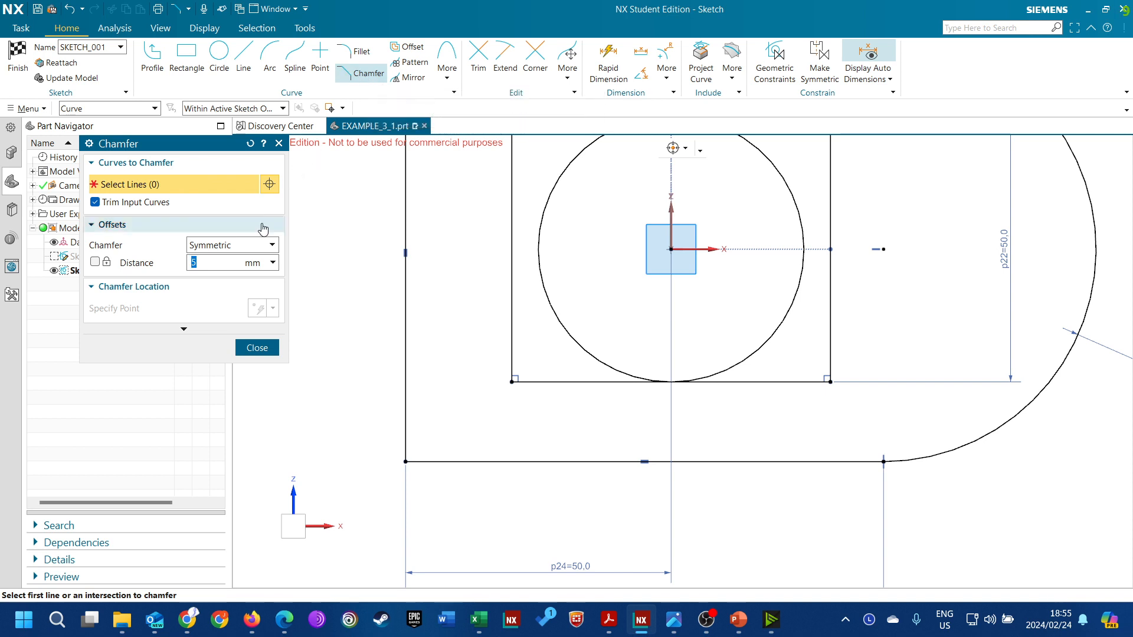
click(260, 246)
click(235, 246)
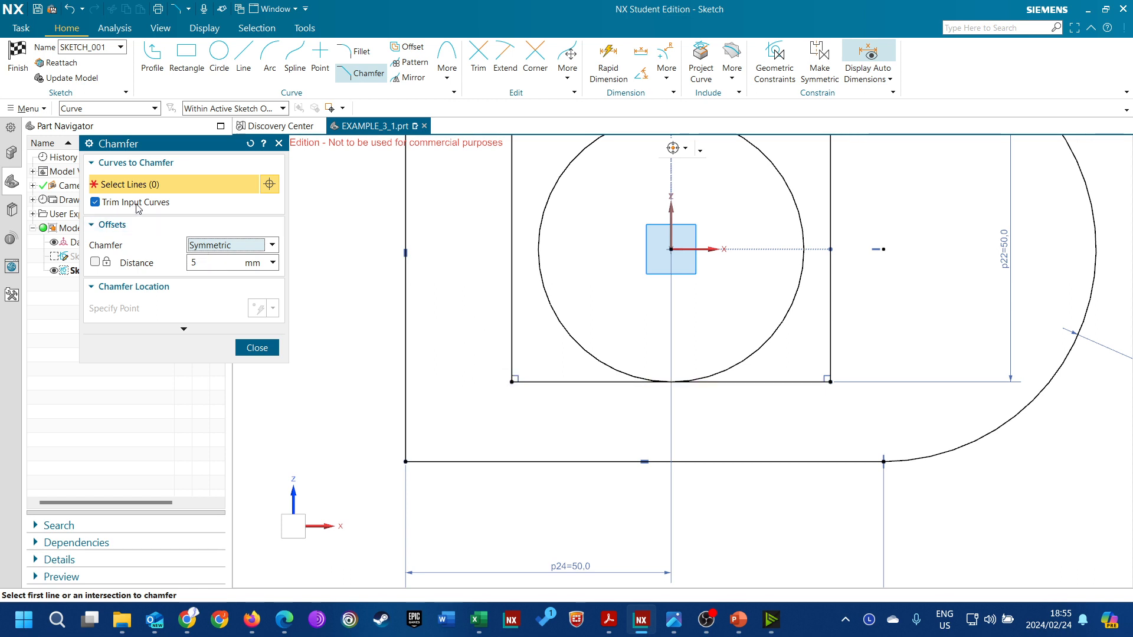
click(514, 341)
click(549, 380)
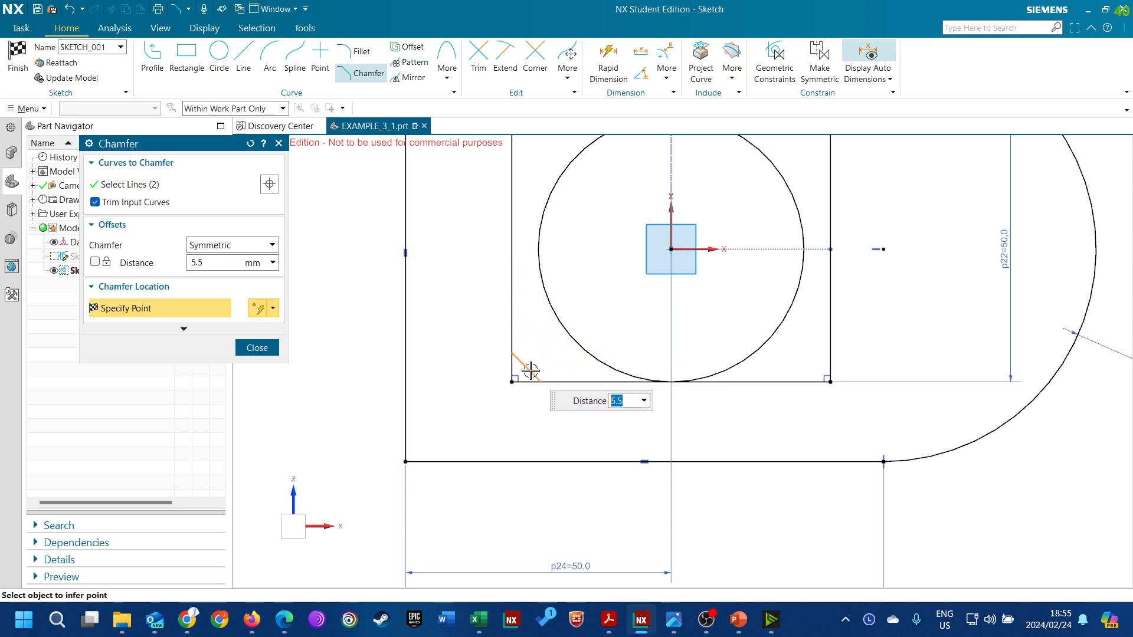
text(5)
key(Return)
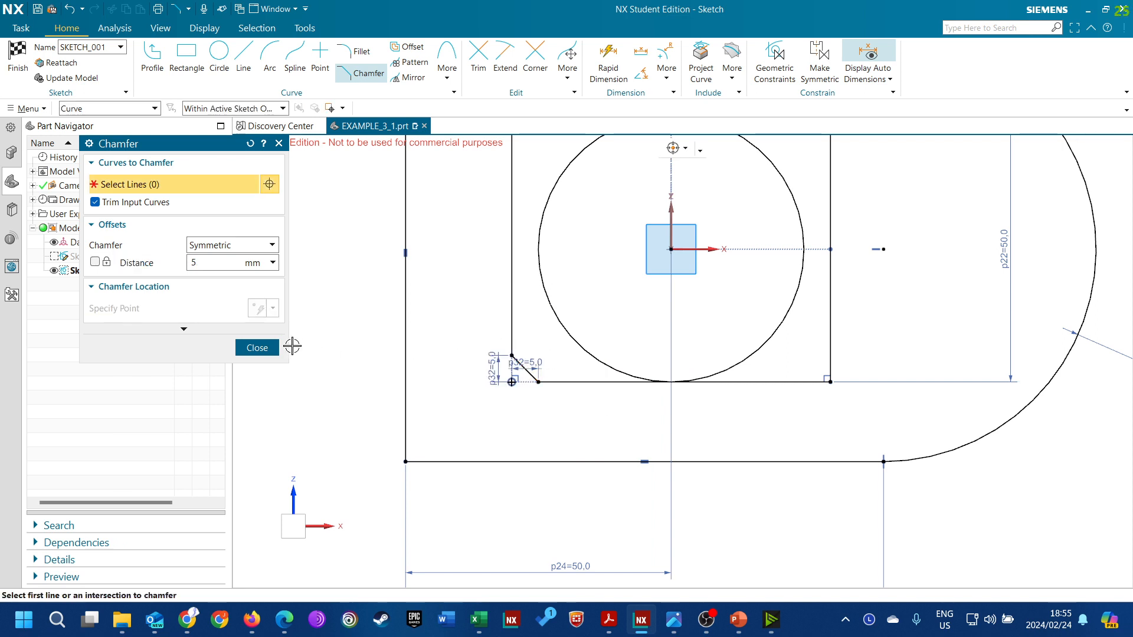
click(260, 348)
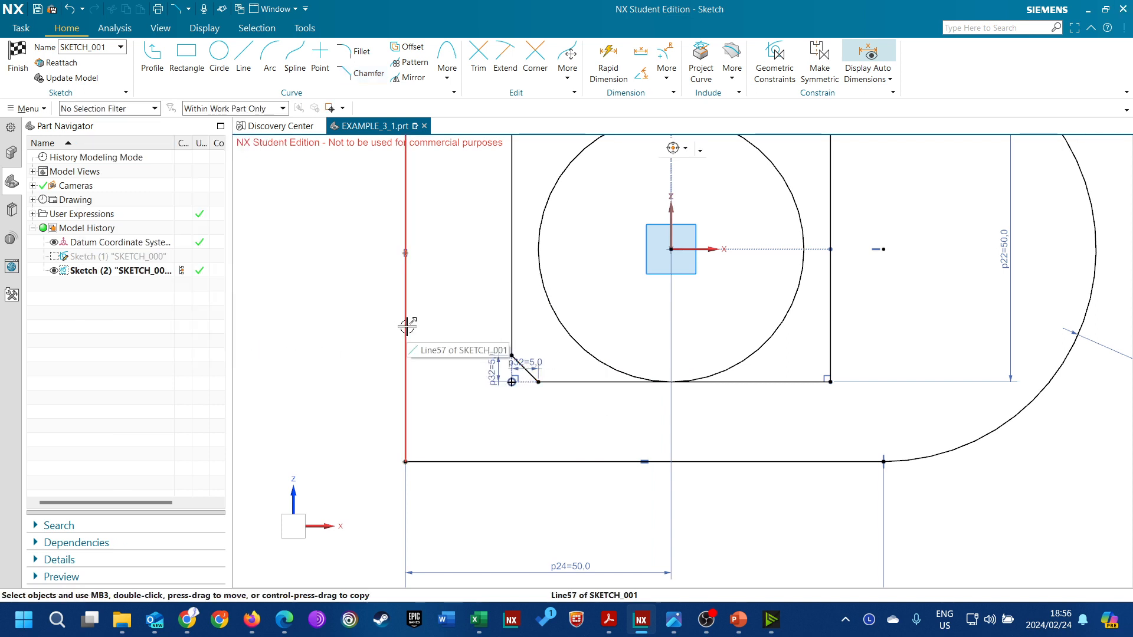
Fillet the rectangle's lower-right corner with a radius of 10 mm
click(358, 52)
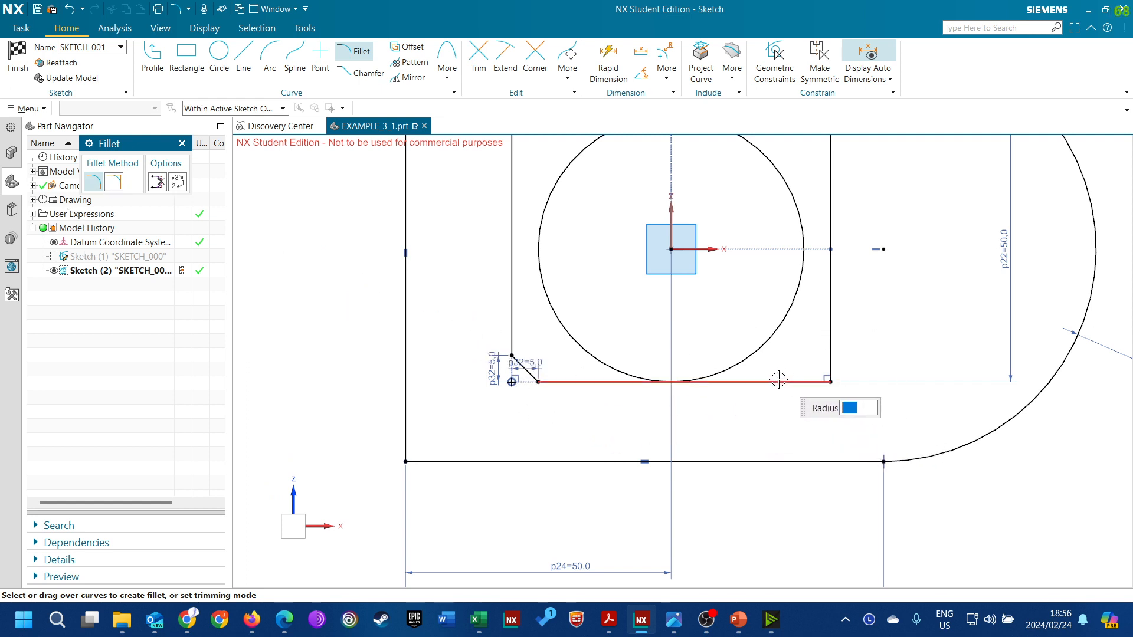
click(778, 379)
click(818, 359)
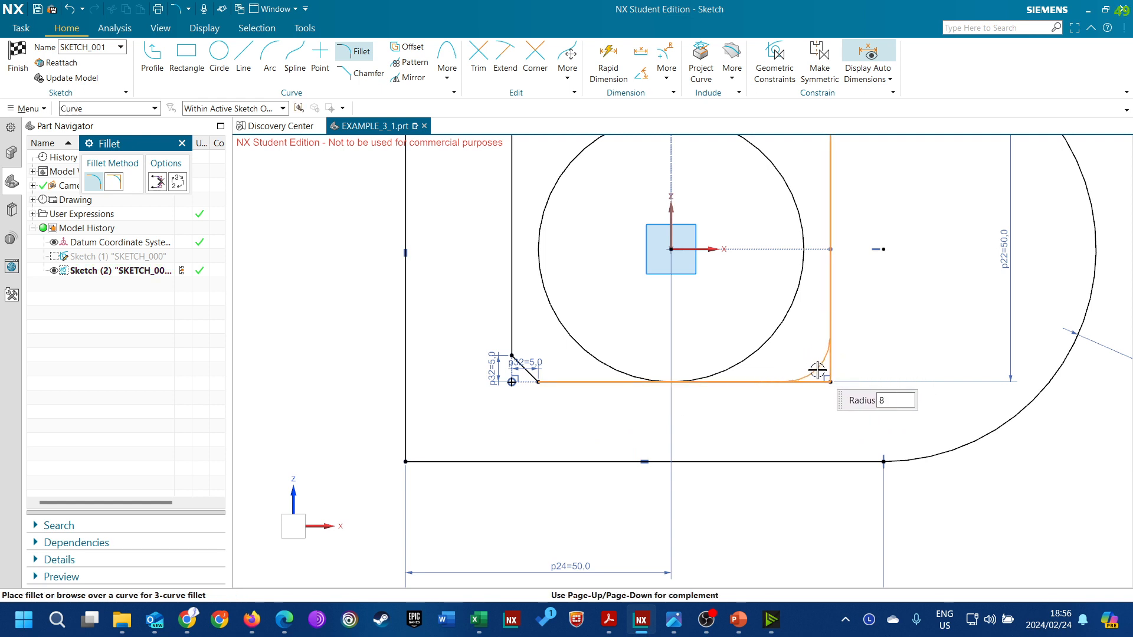
text(10)
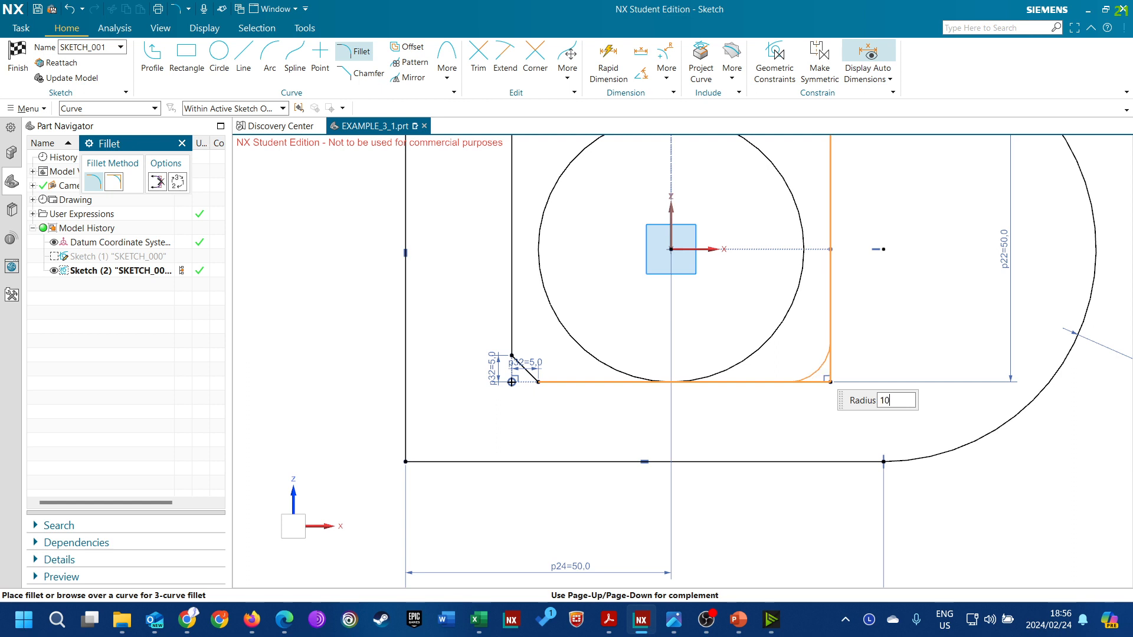
key(Return)
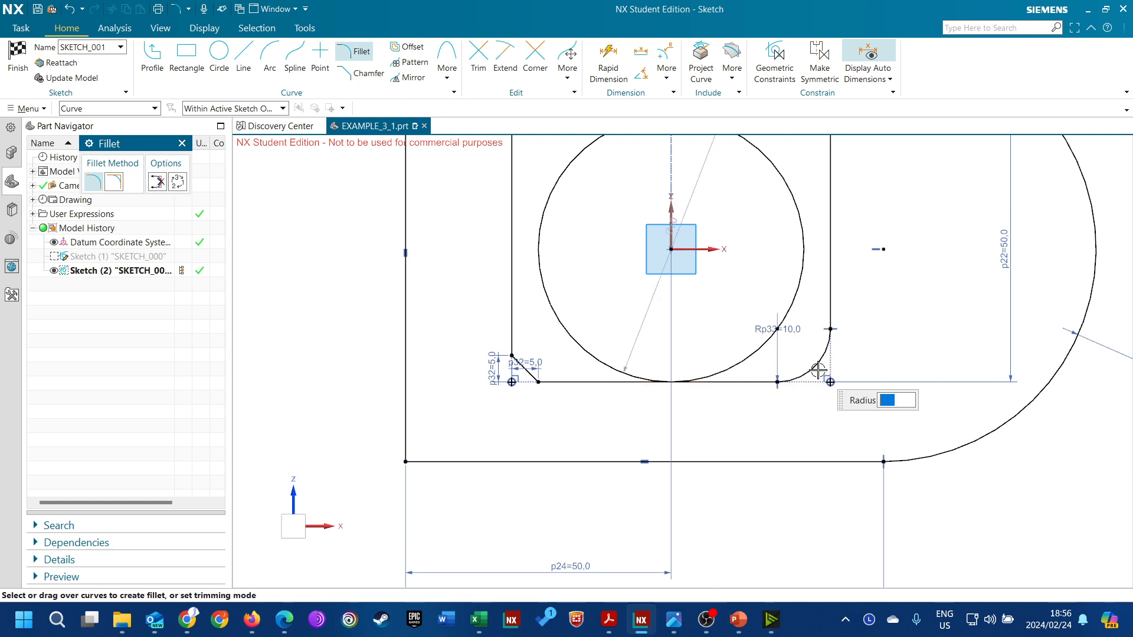
click(183, 143)
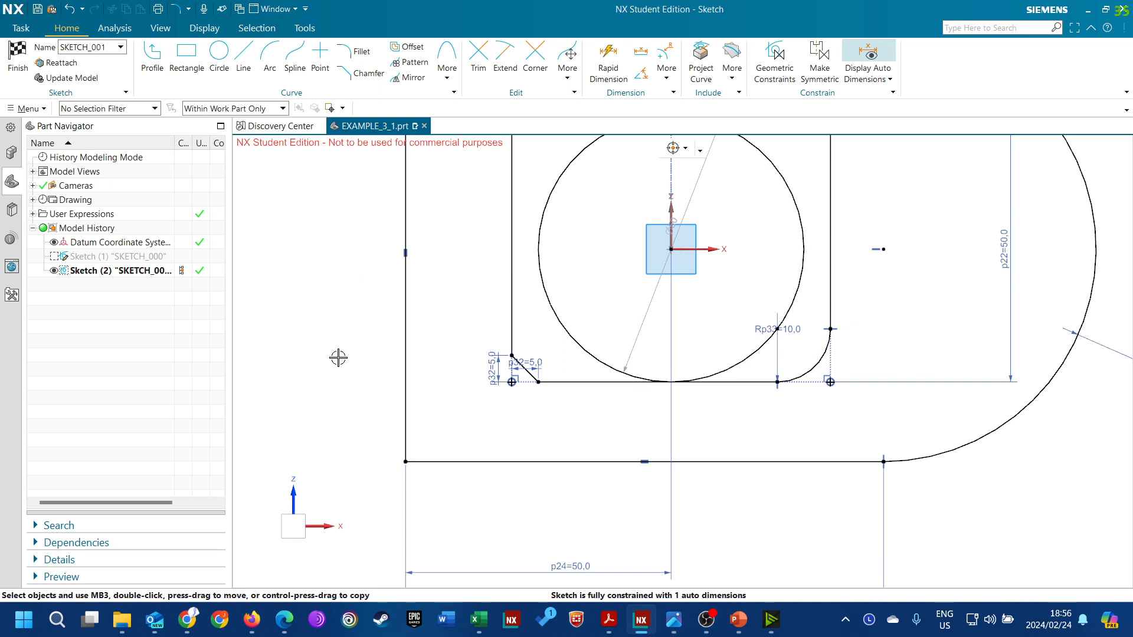
Move the inner circle's diameter dimension outside the rectangle and make it a driving dimension of 50 mm
scroll(338, 358, down, 2)
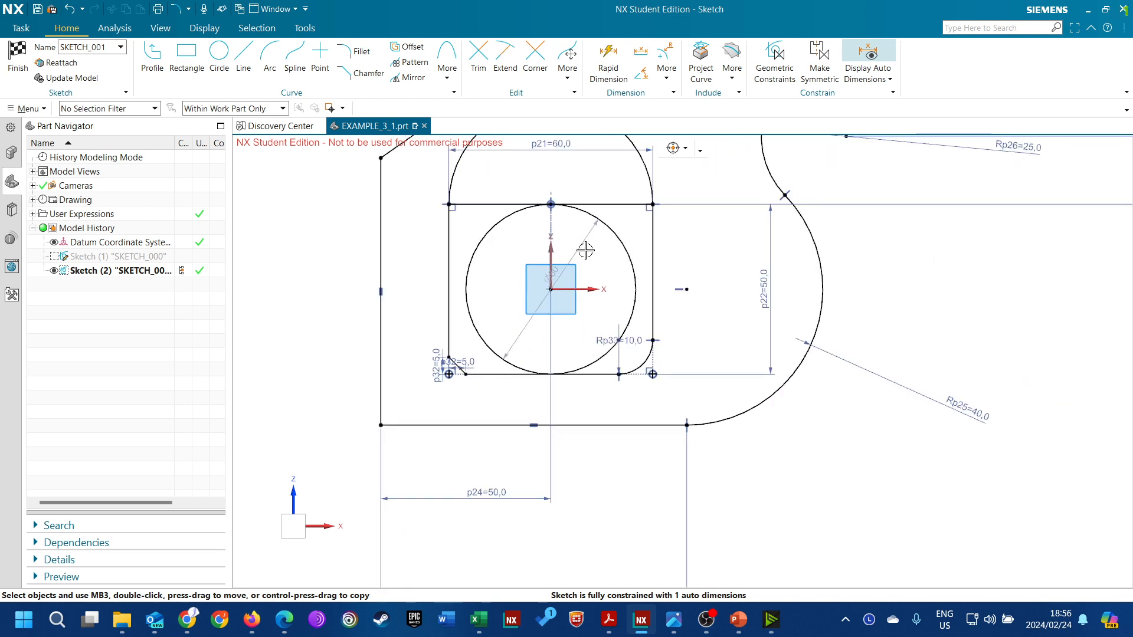
mouse_move(609, 234)
mouse_down()
mouse_move(600, 247)
mouse_move(613, 261)
mouse_move(675, 212)
mouse_move(675, 226)
mouse_up()
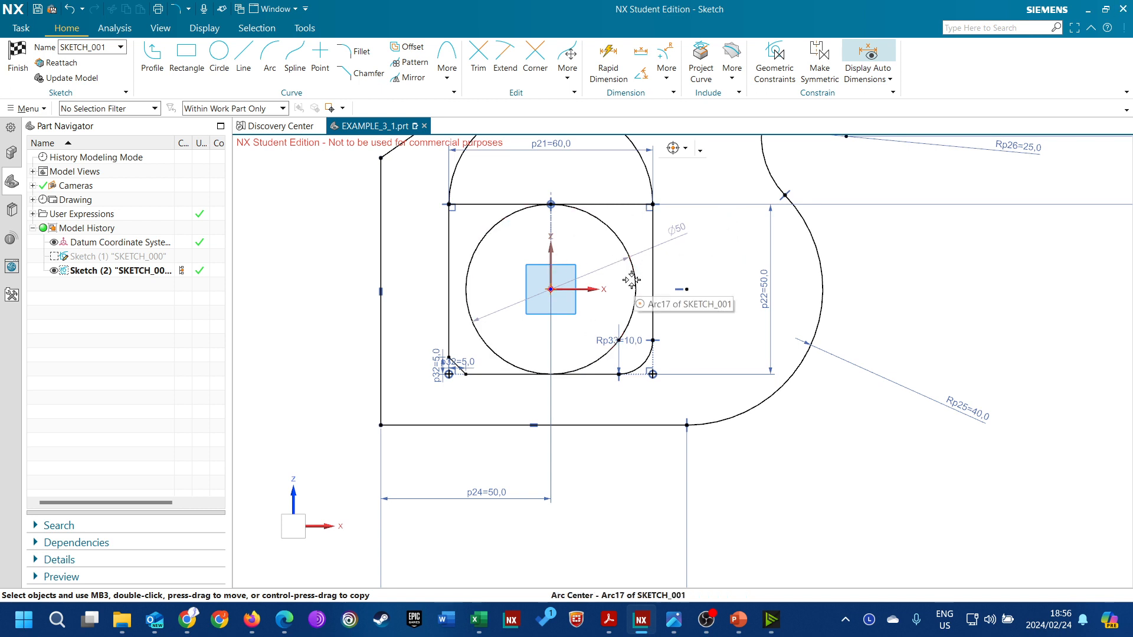
double_click(678, 233)
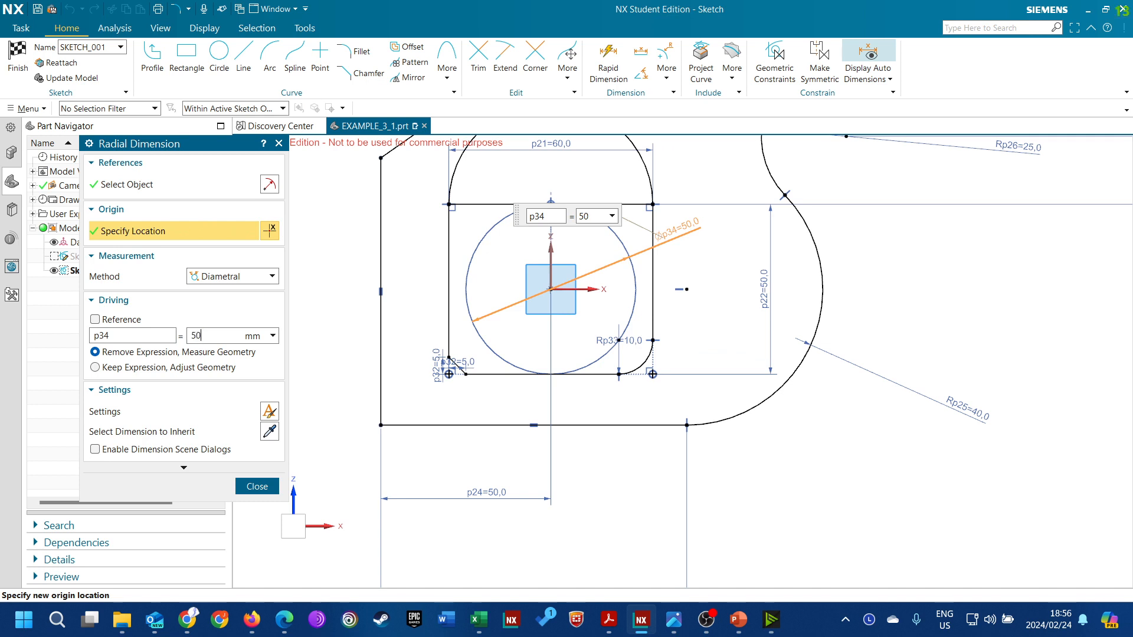
key(Return)
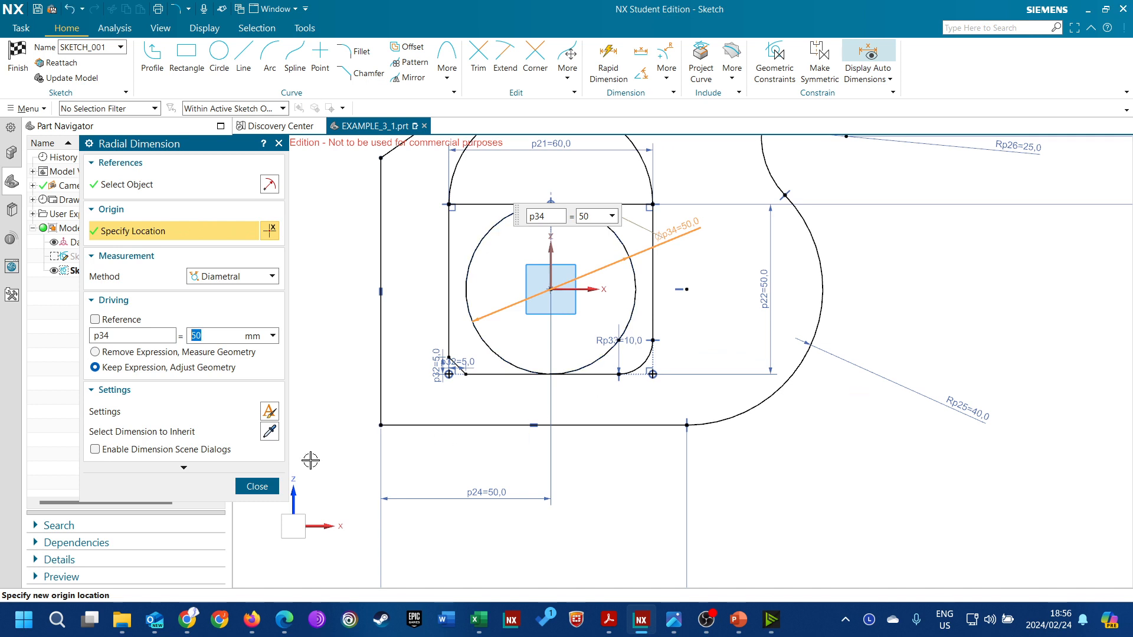
click(260, 484)
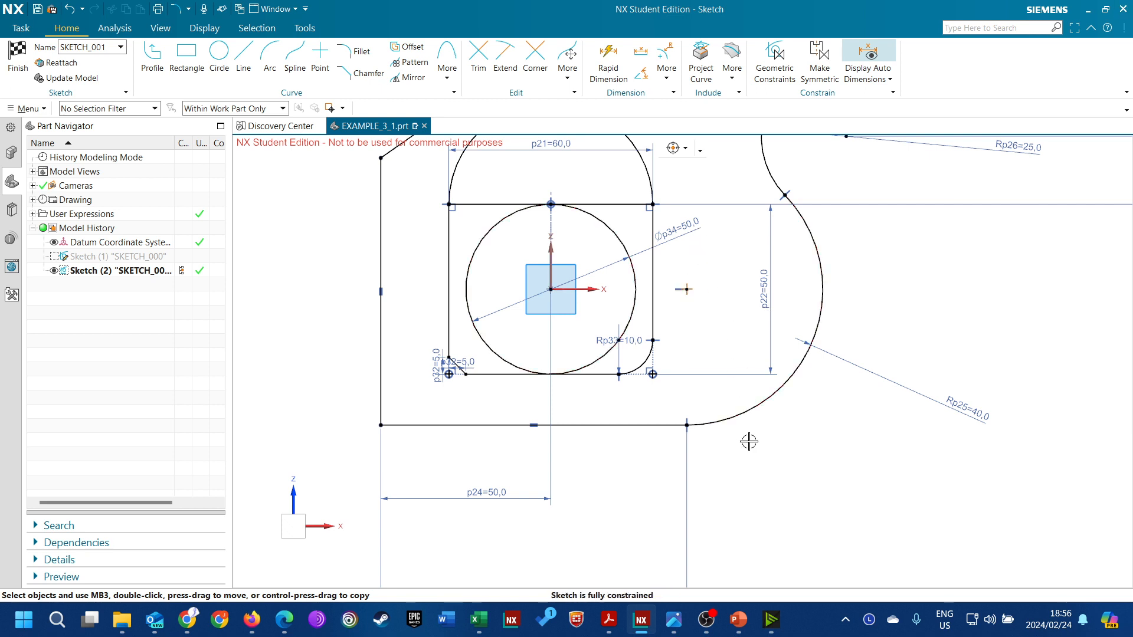
Offset the closed outer profile inward by 5 mm as connected curves, with one copy and a created dimension
scroll(748, 440, down, 1)
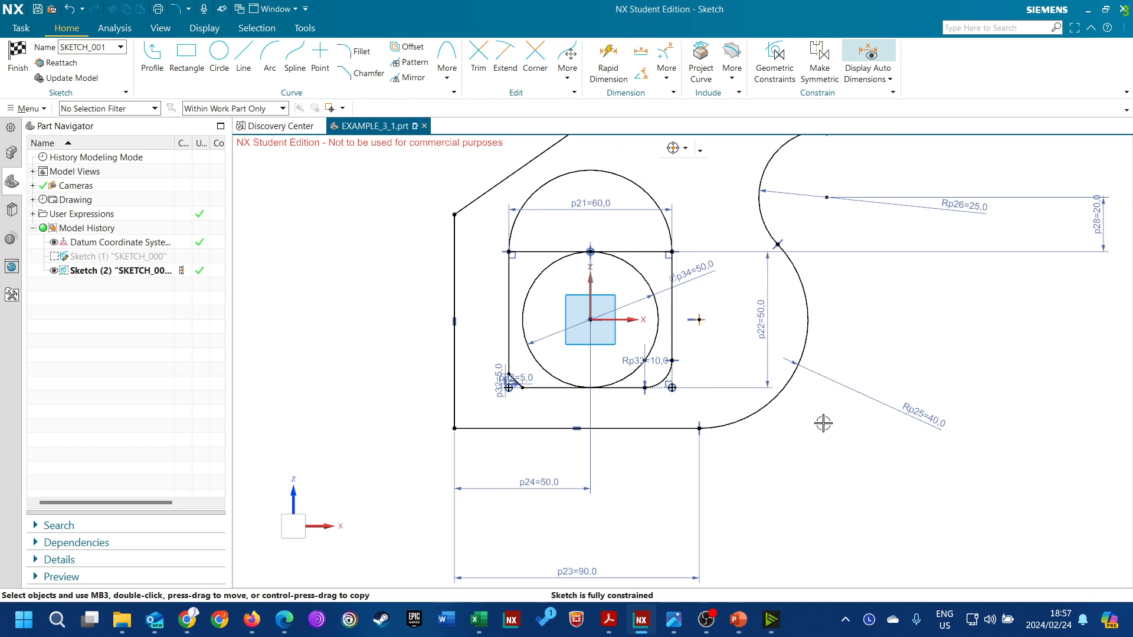
scroll(861, 380, down, 1)
scroll(670, 436, down, 1)
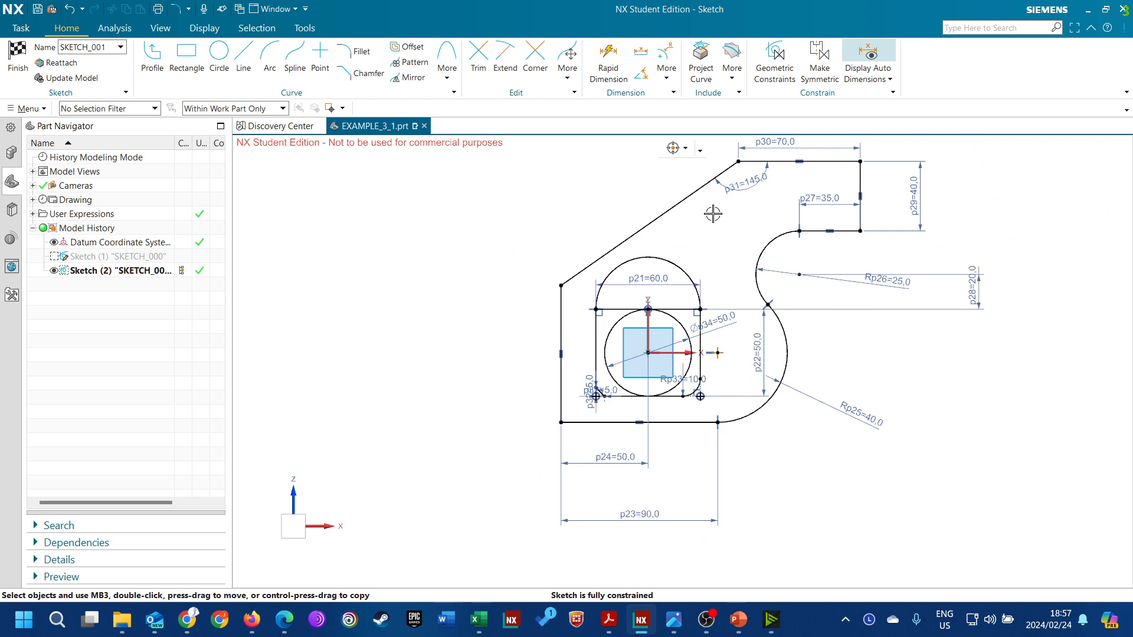
click(400, 48)
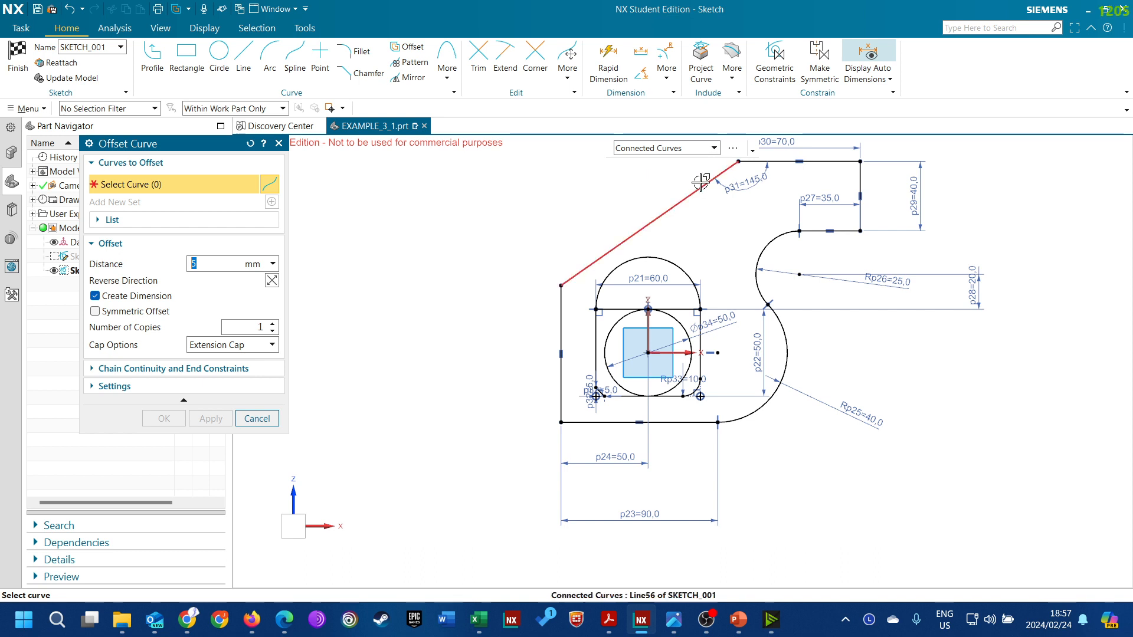
click(703, 152)
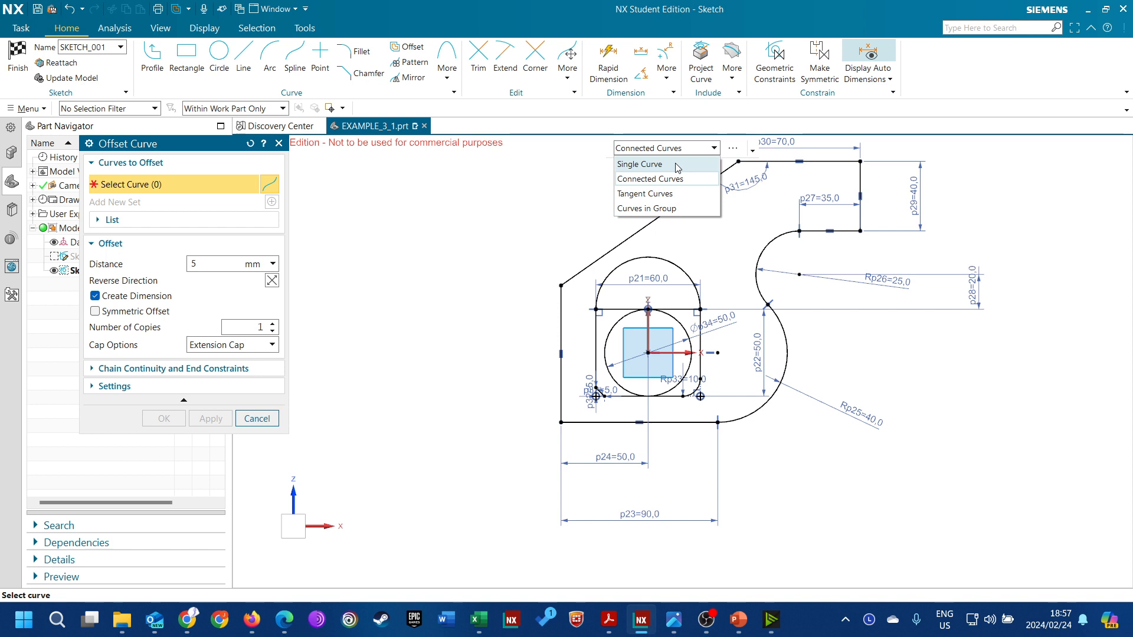
click(674, 165)
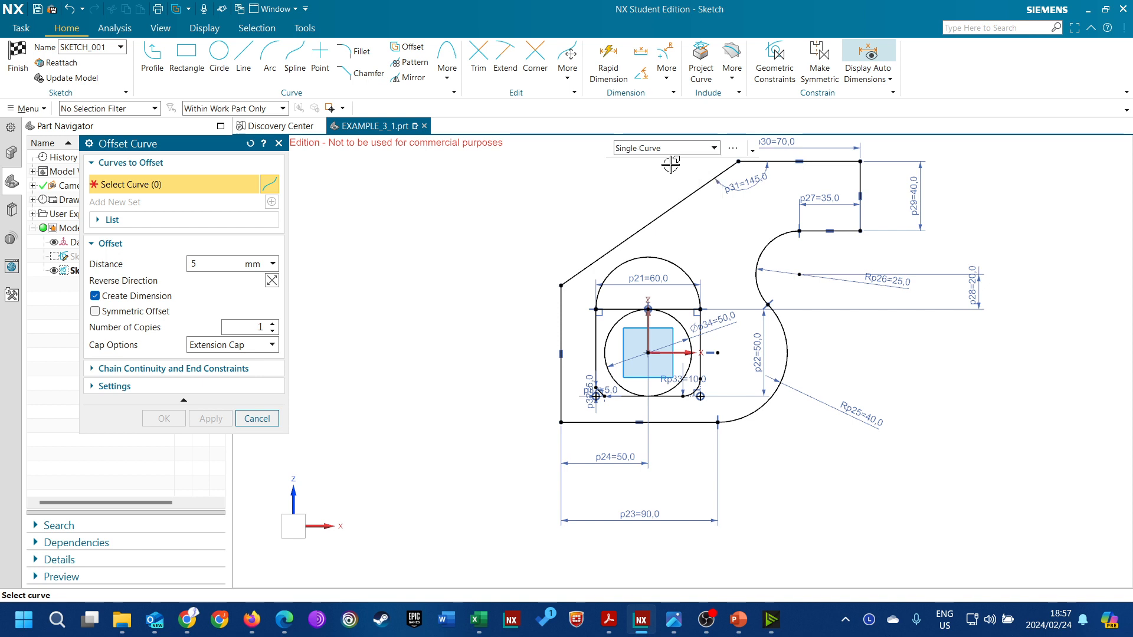
click(680, 151)
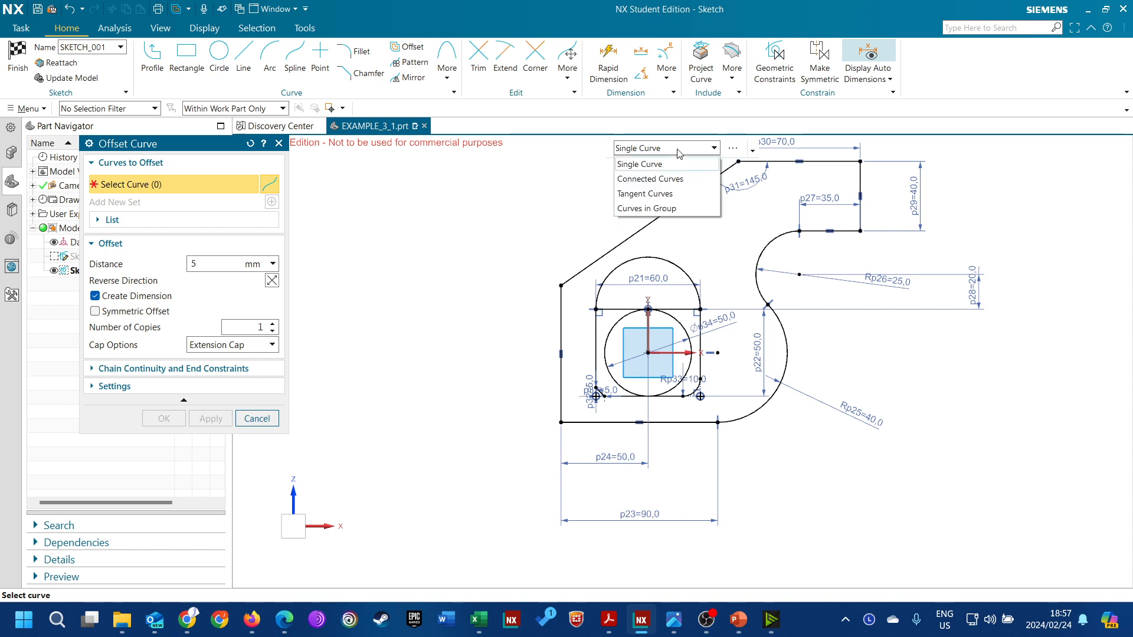
click(666, 179)
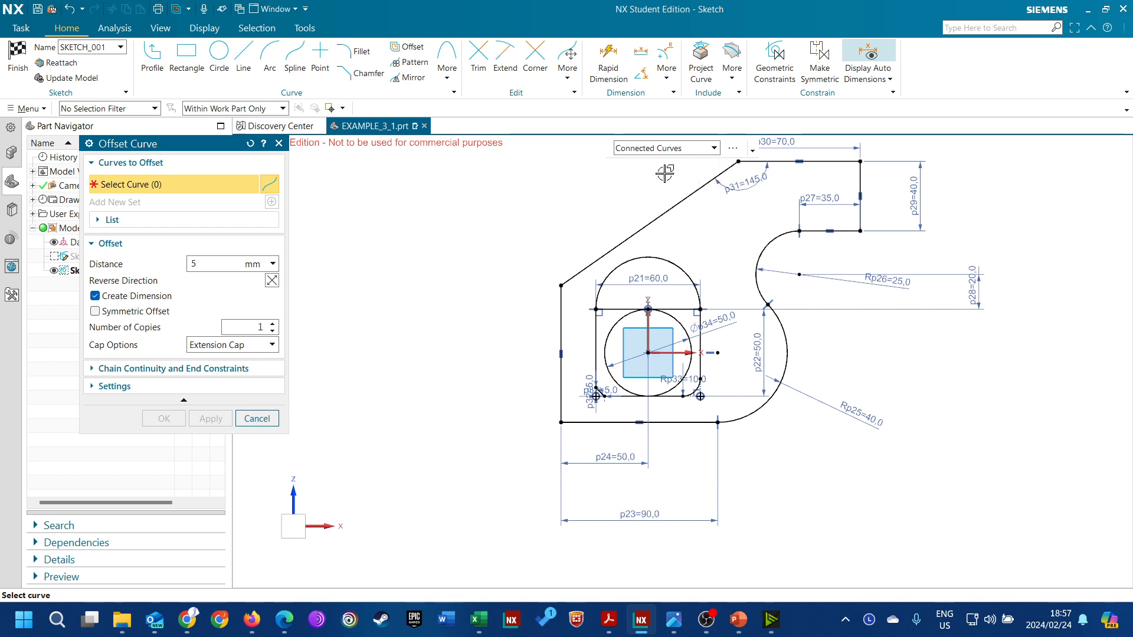
click(682, 199)
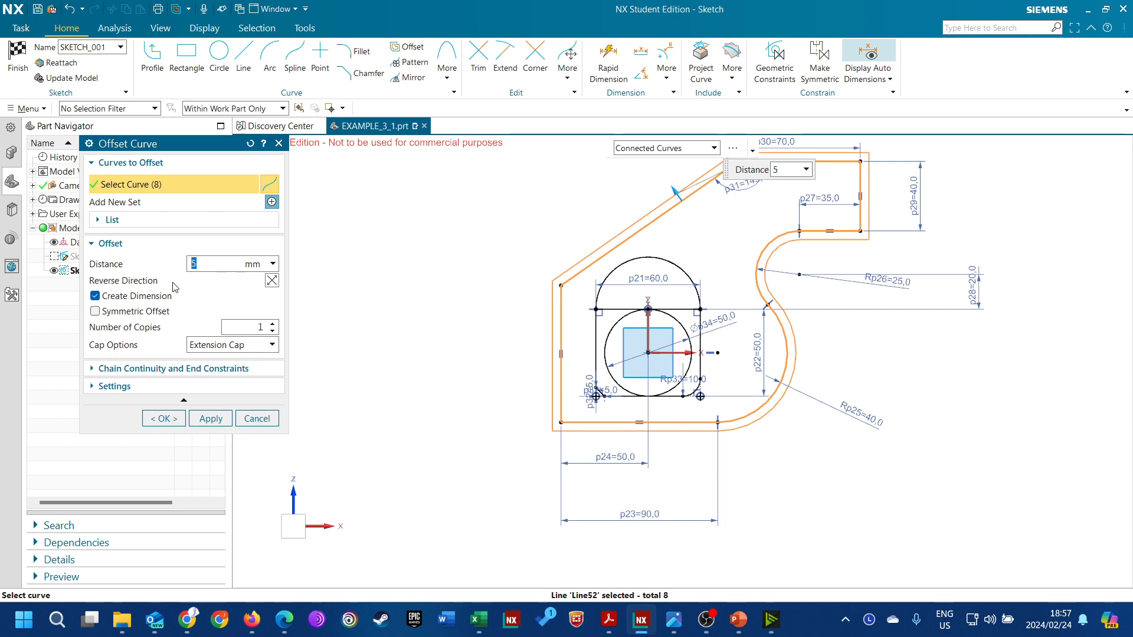
click(272, 281)
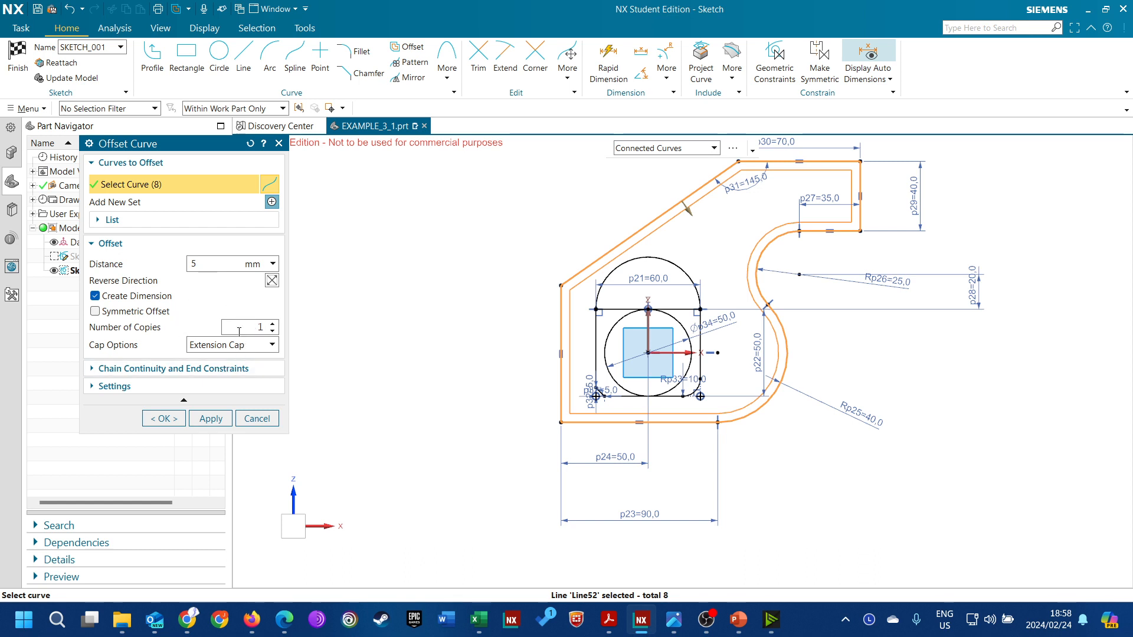
click(163, 419)
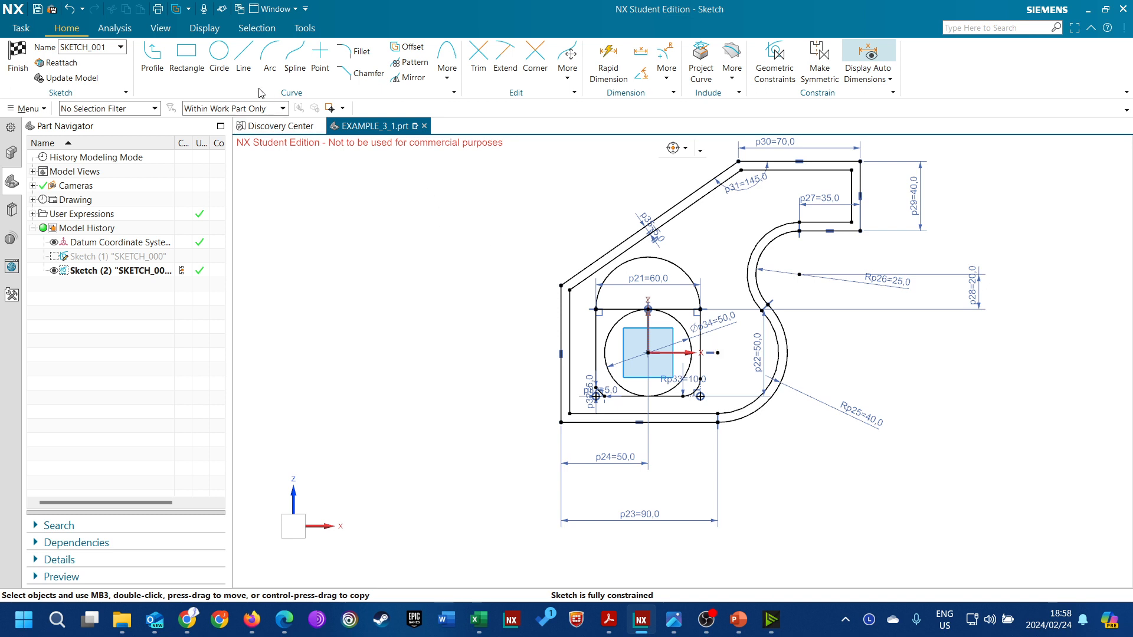
Sketch a separate vertical line to the left of the profile and set its length to 80 mm
click(243, 59)
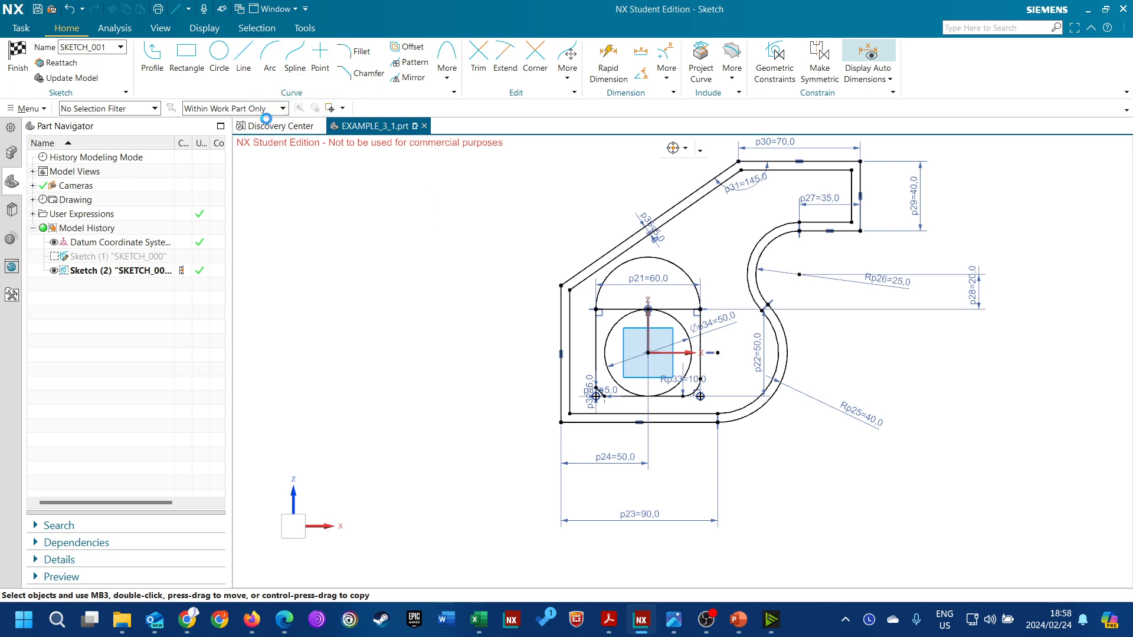
click(503, 283)
click(505, 417)
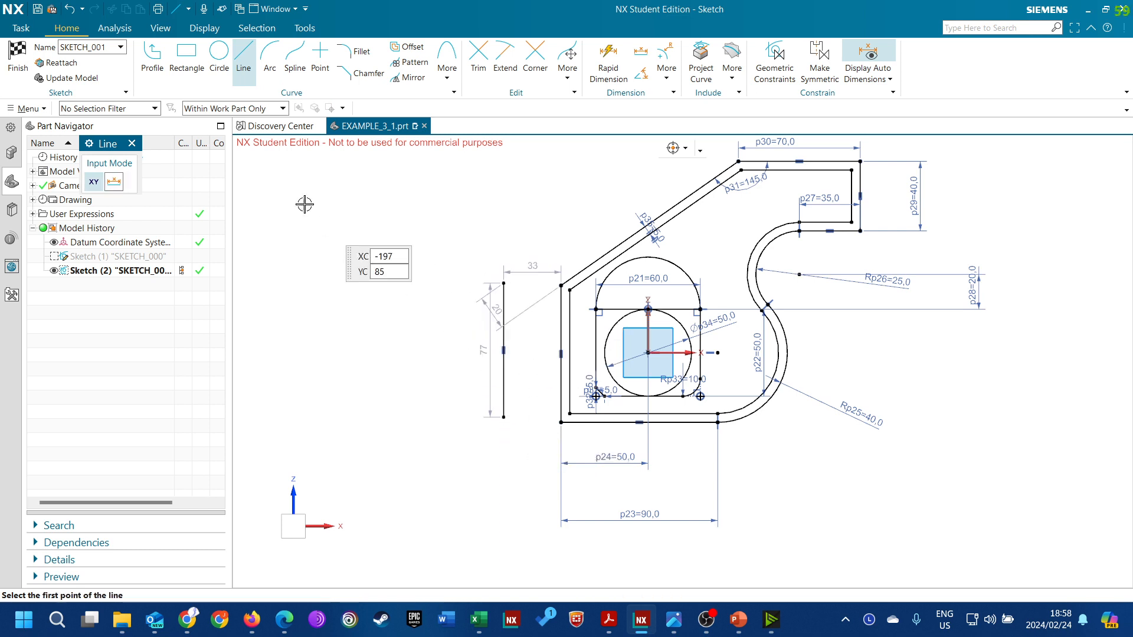
click(131, 143)
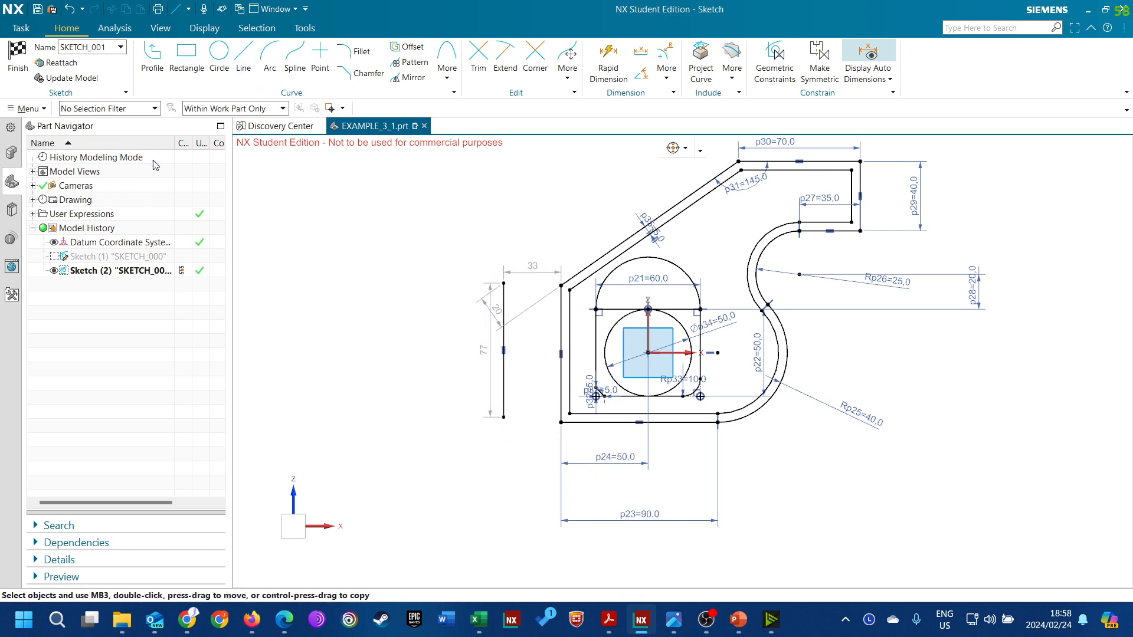
double_click(484, 351)
text(80)
key(Return)
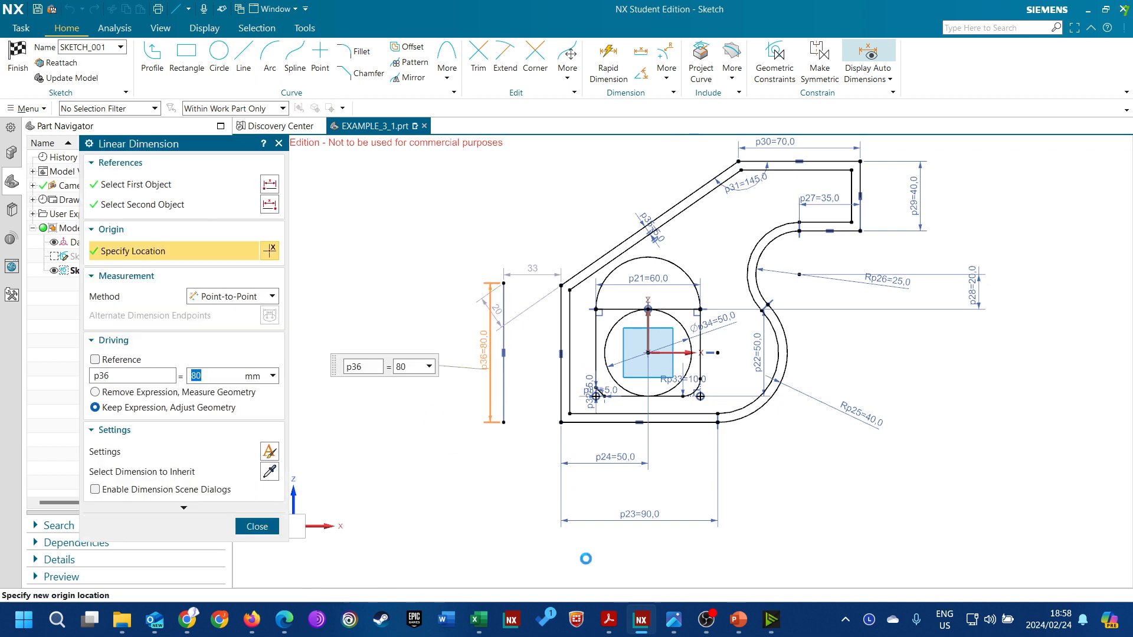
click(260, 527)
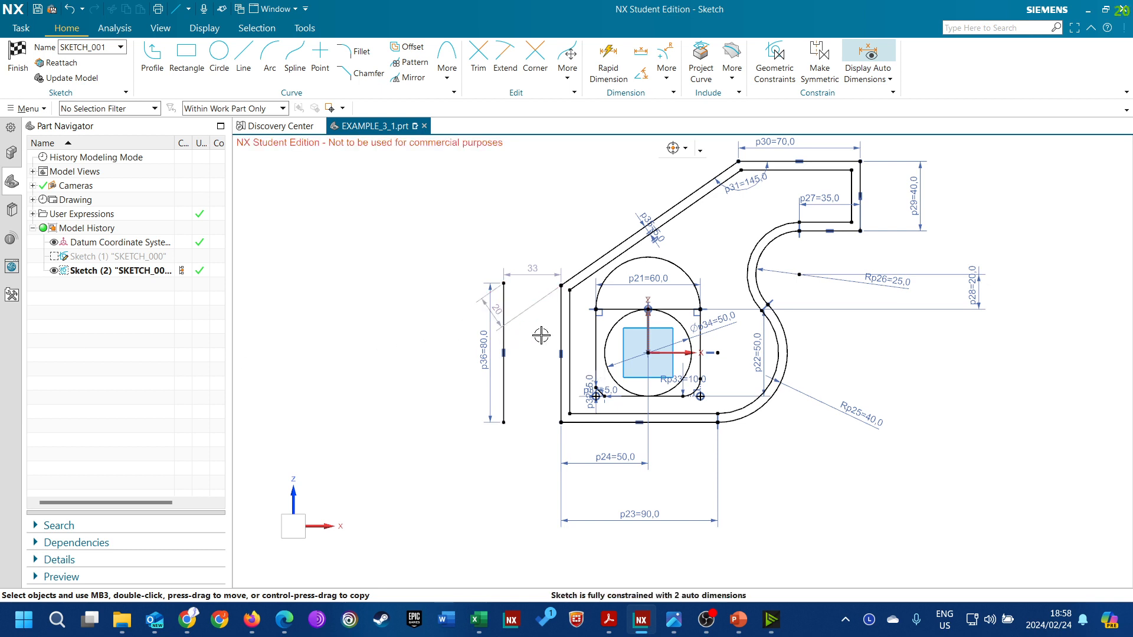
Dimension the distance between the separate vertical line and the profile's outer left edge at 10 mm
click(607, 59)
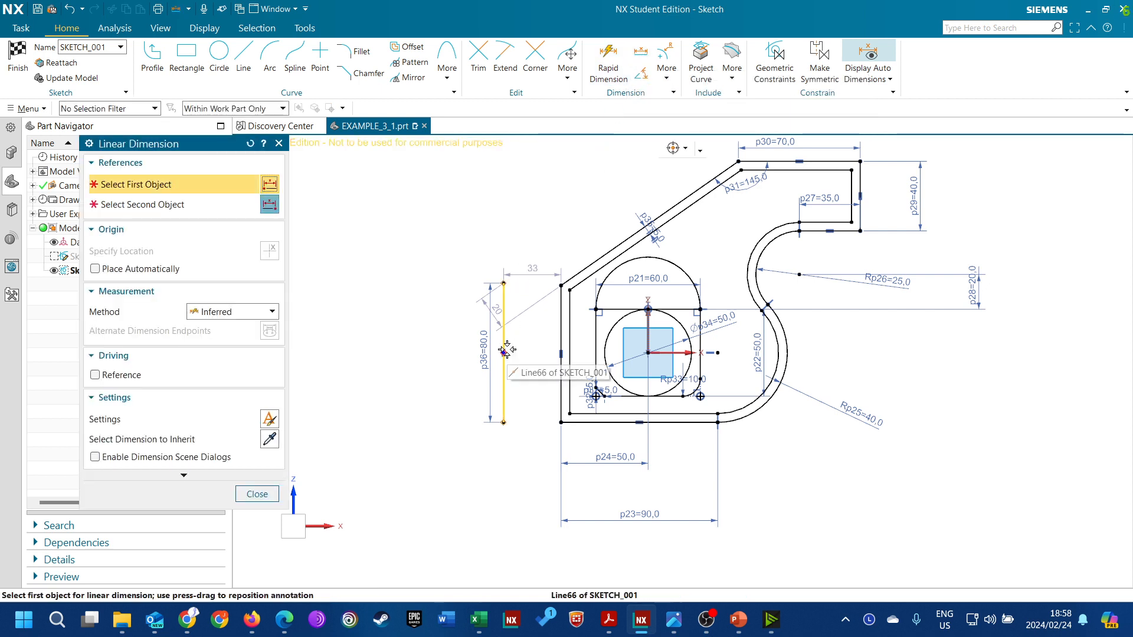
click(503, 325)
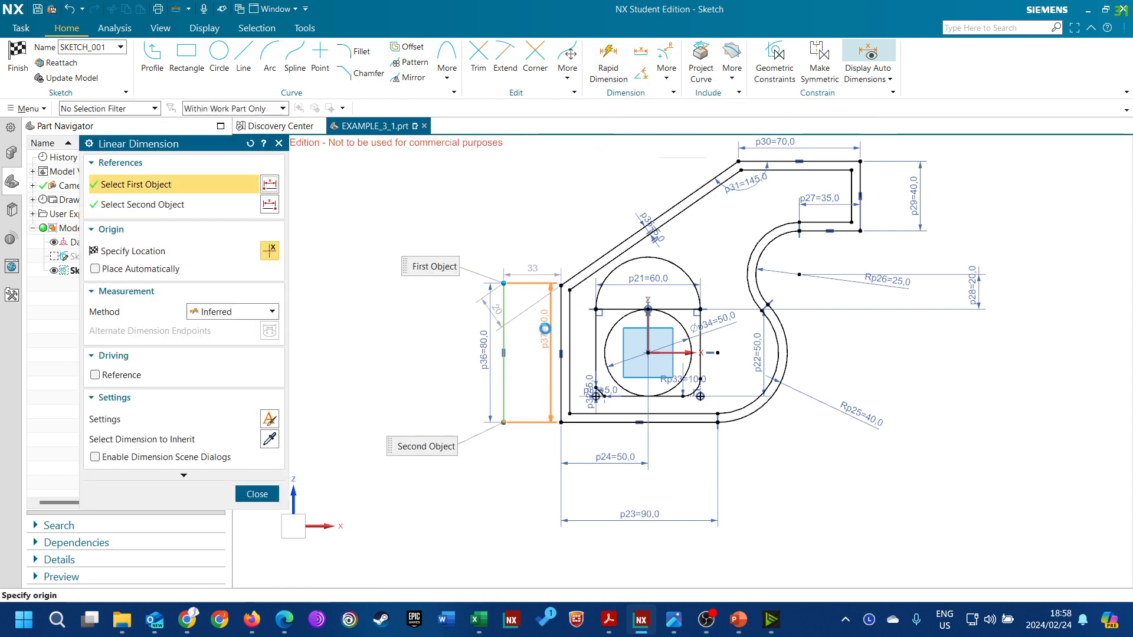
click(562, 323)
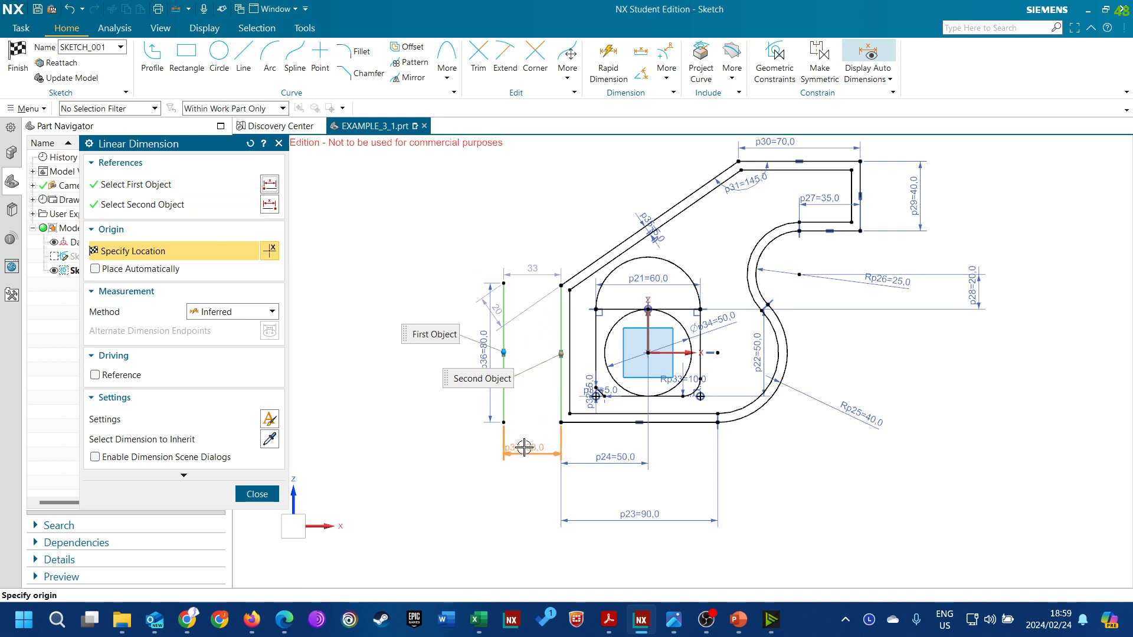
click(531, 449)
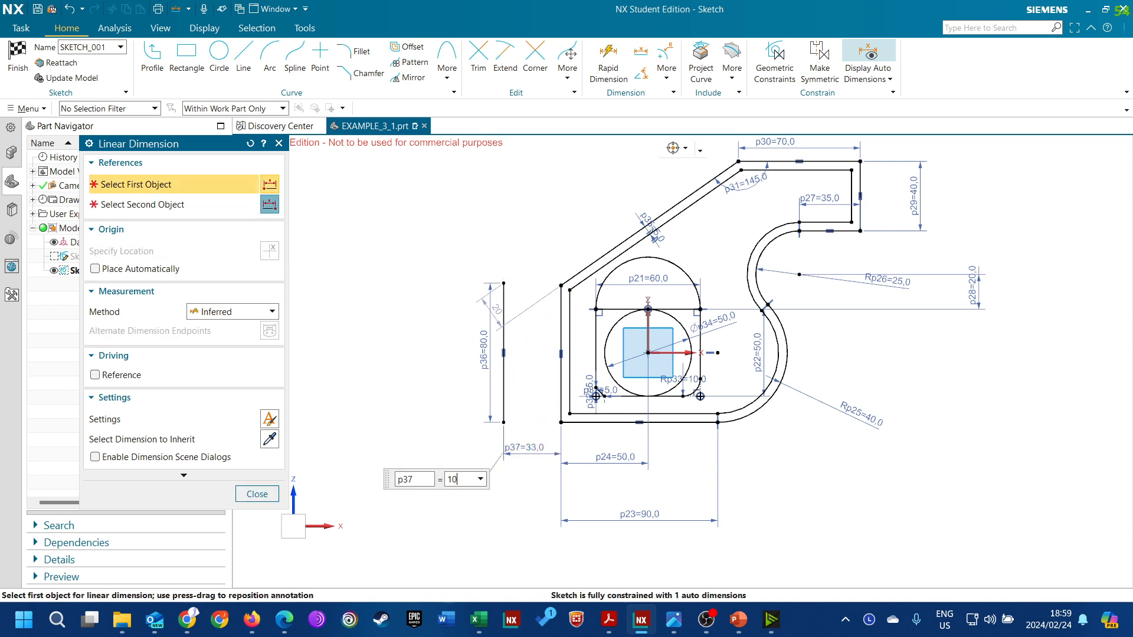
text(10)
key(Return)
click(251, 494)
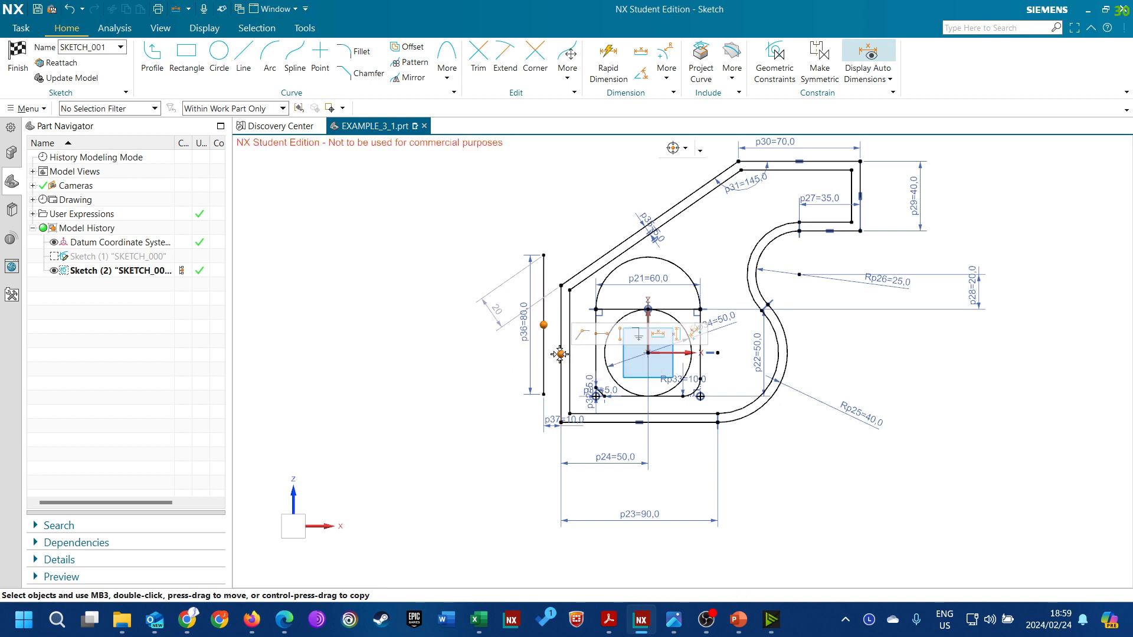
Align the separate line's midpoint horizontally with the outer left edge's midpoint and convert the line to reference
click(596, 340)
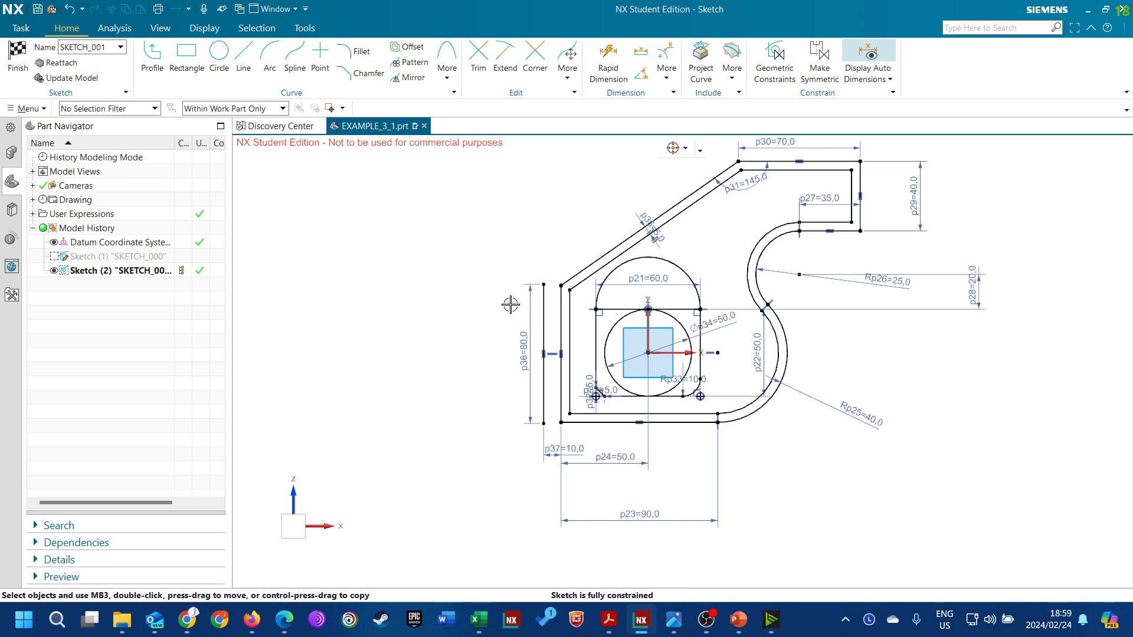
click(544, 304)
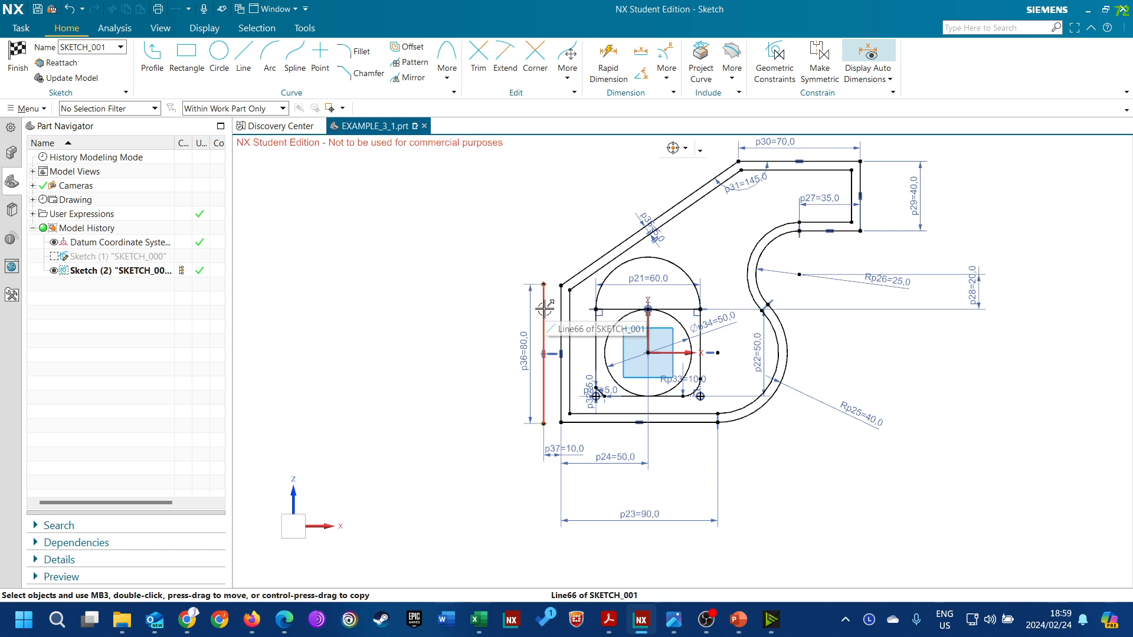
click(544, 308)
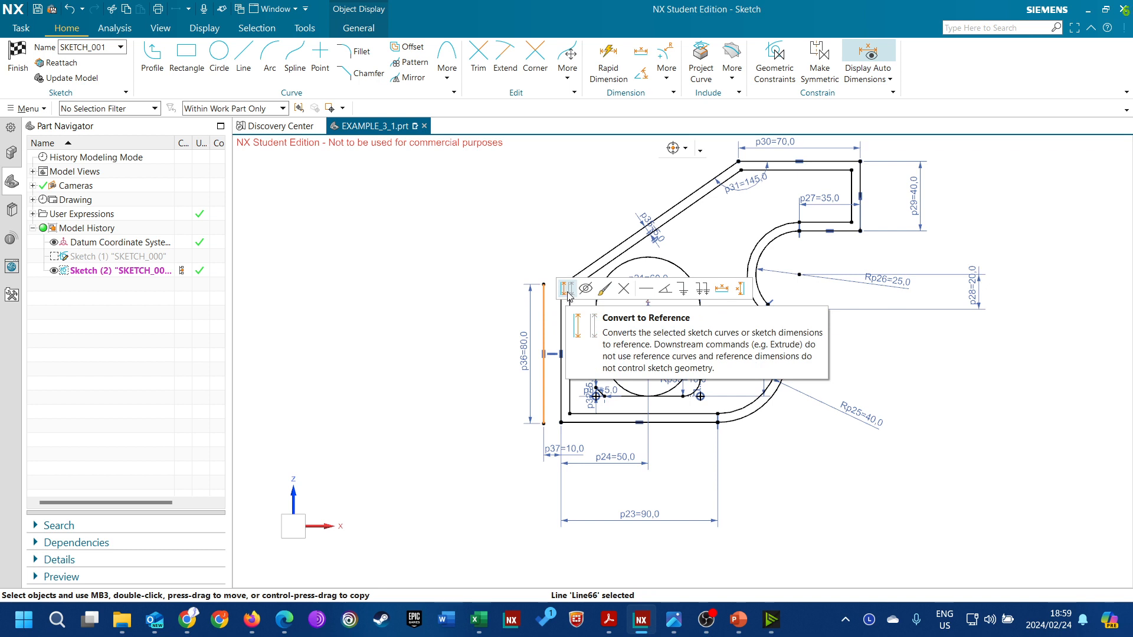
click(567, 289)
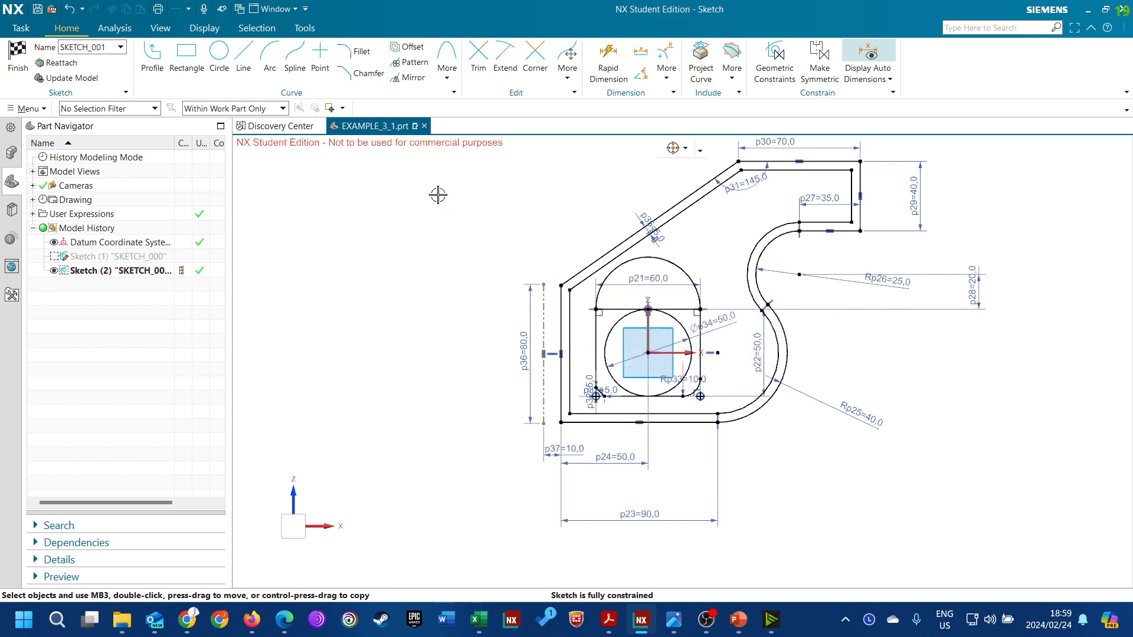
Mirror all the closed profile's curves, including the offset and inner shapes, about the separate vertical reference line
click(408, 81)
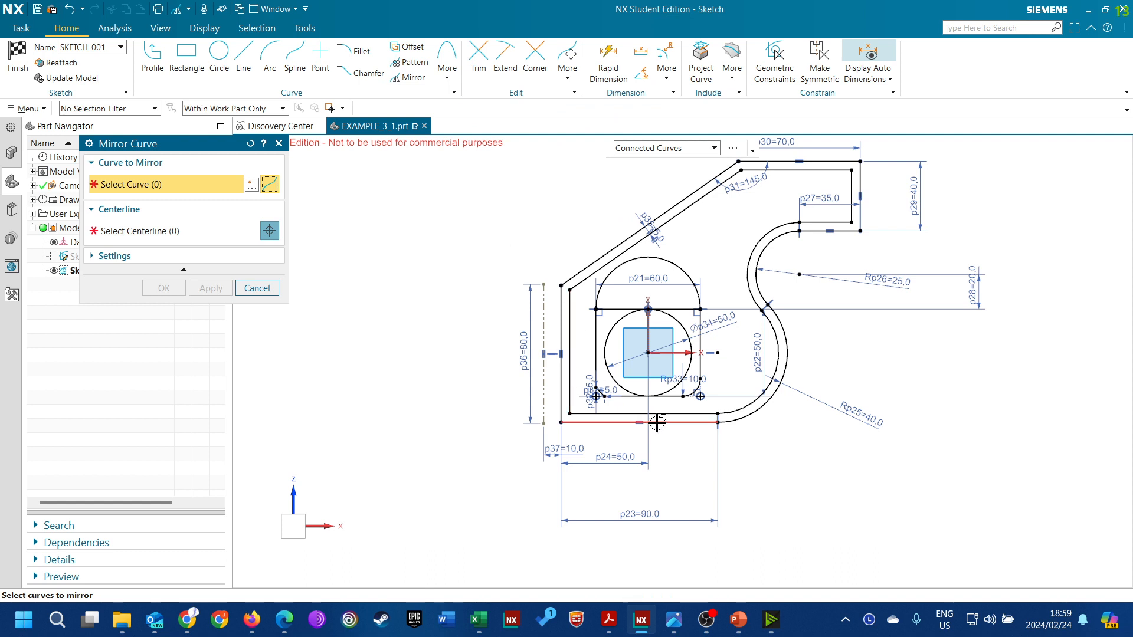
scroll(615, 393, down, 1)
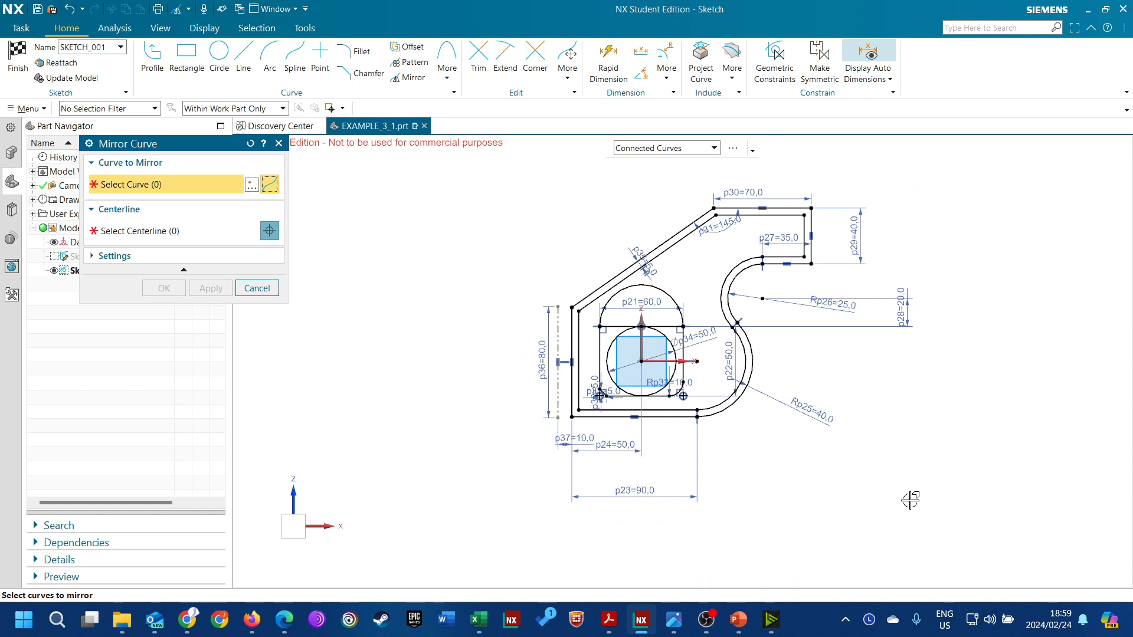
mouse_move(903, 503)
mouse_down()
mouse_move(817, 404)
mouse_move(853, 423)
mouse_move(835, 400)
mouse_move(712, 264)
mouse_move(563, 208)
mouse_move(559, 175)
mouse_move(566, 182)
mouse_up()
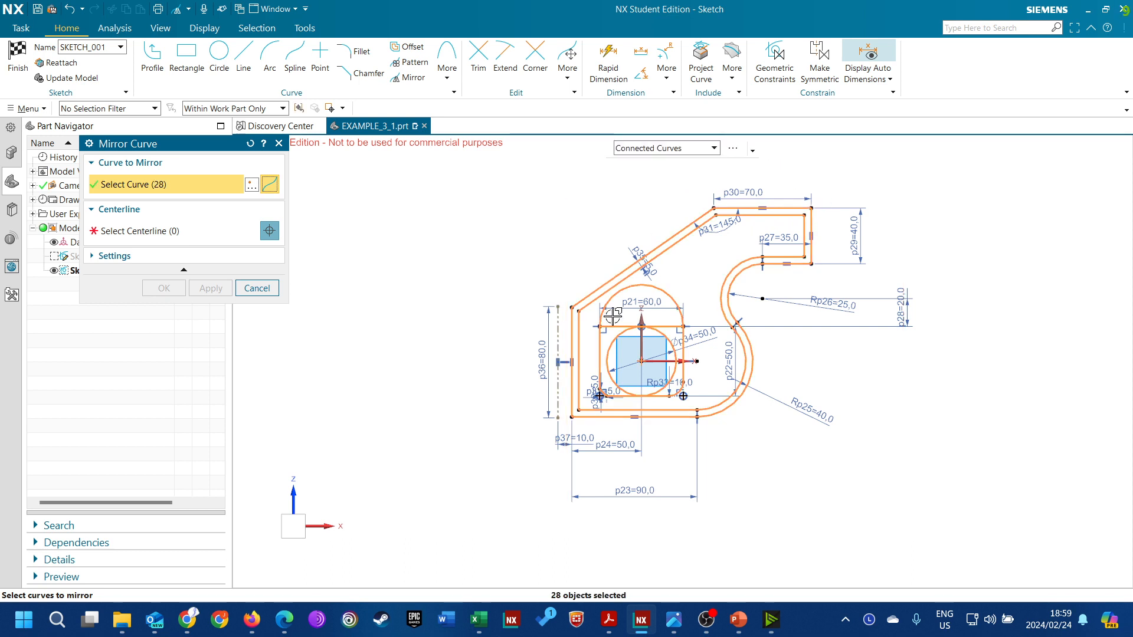
click(207, 230)
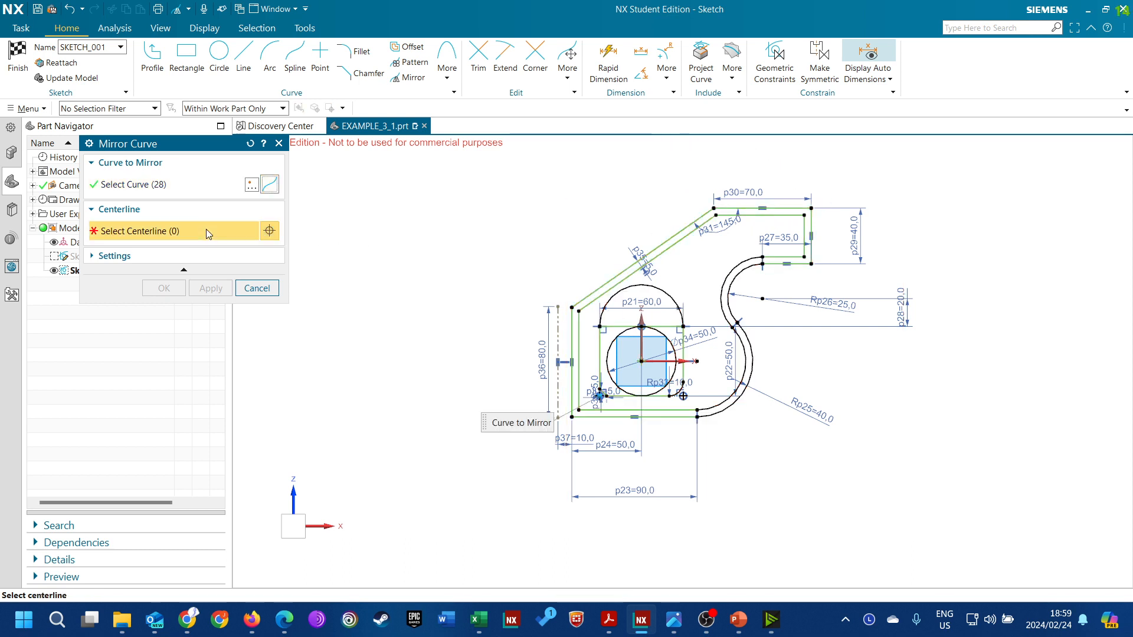
click(556, 325)
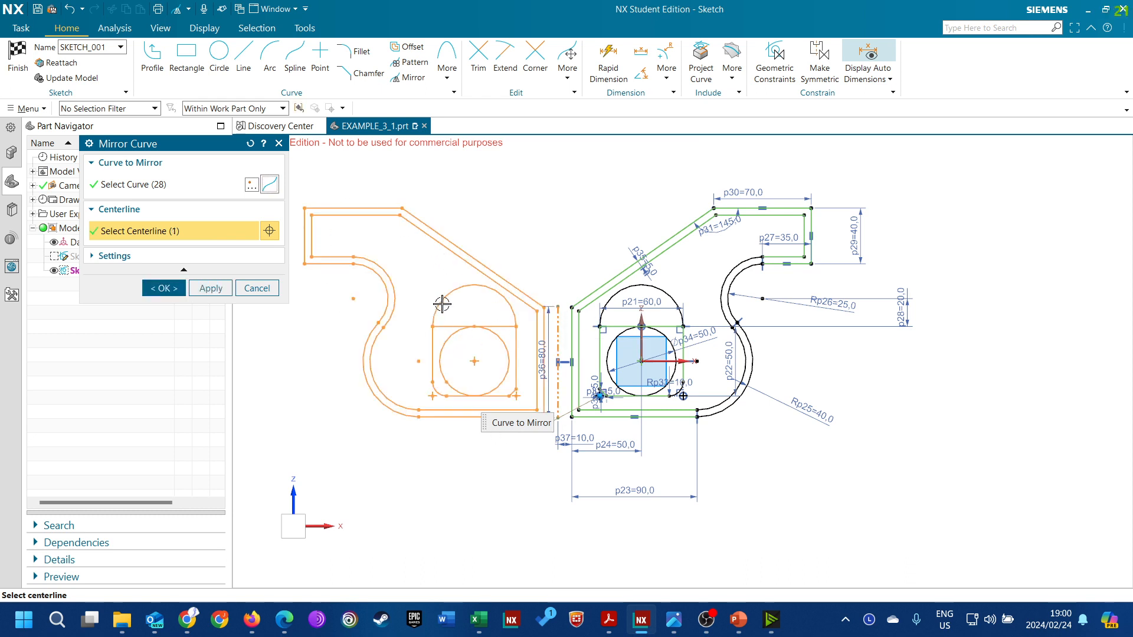
click(169, 288)
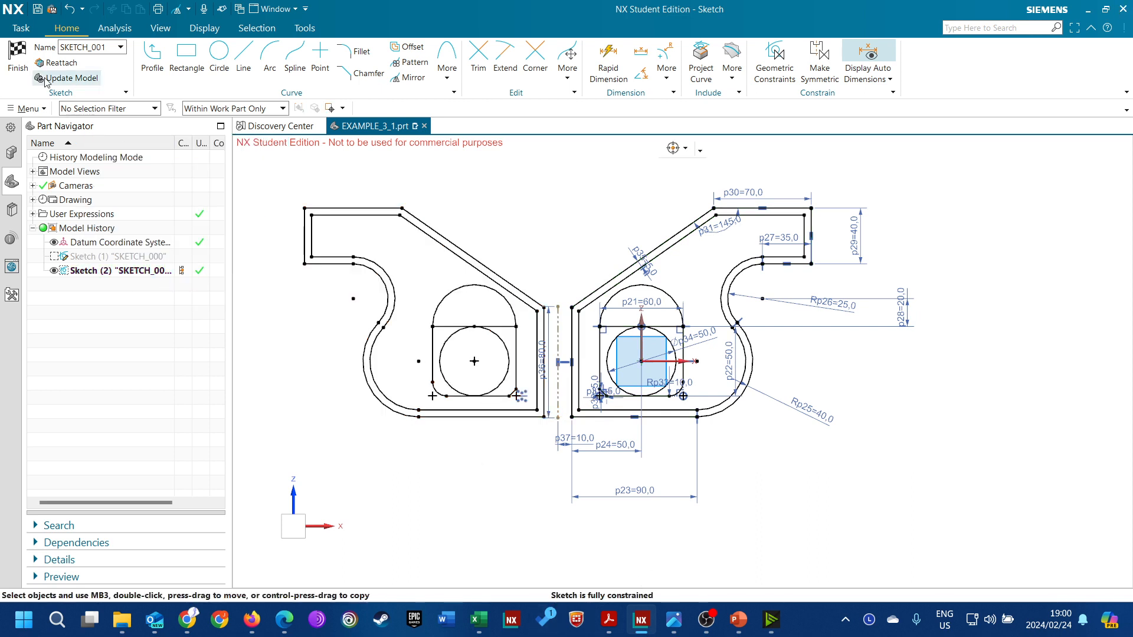
Finish the sketch and orient the model to the front view, looking straight at the XZ plane
click(17, 56)
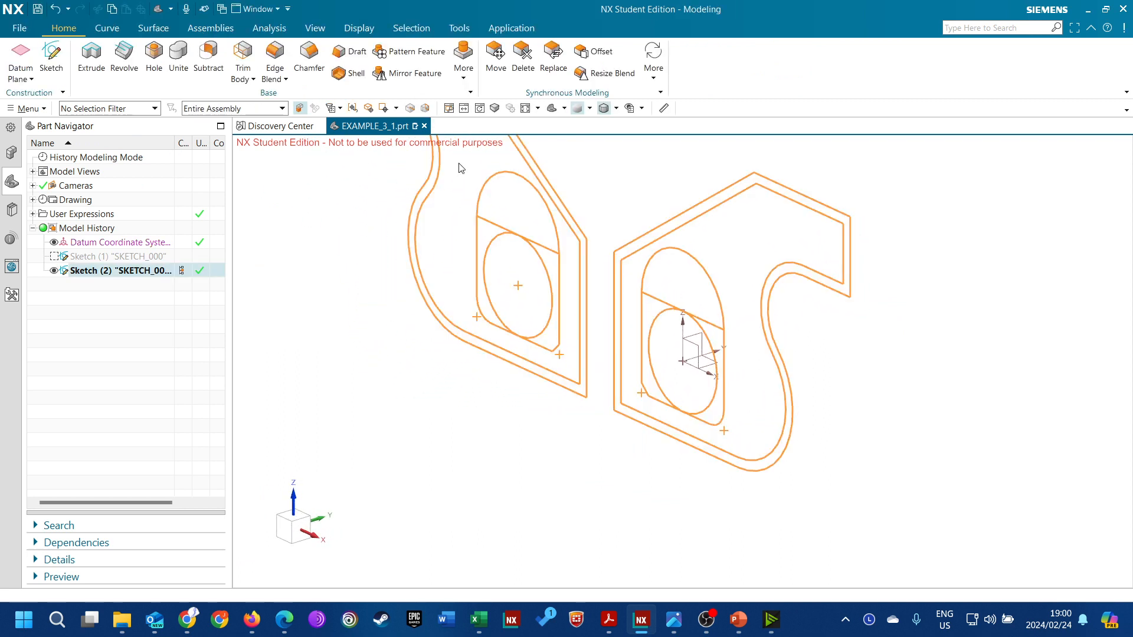
scroll(596, 354, up, 2)
click(564, 108)
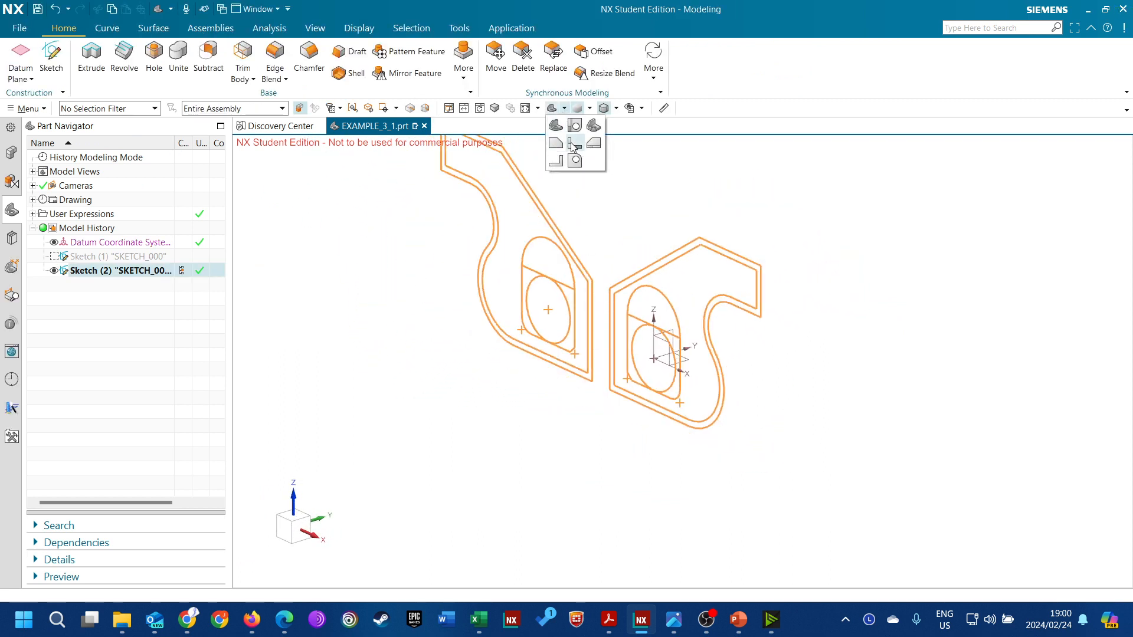
click(556, 143)
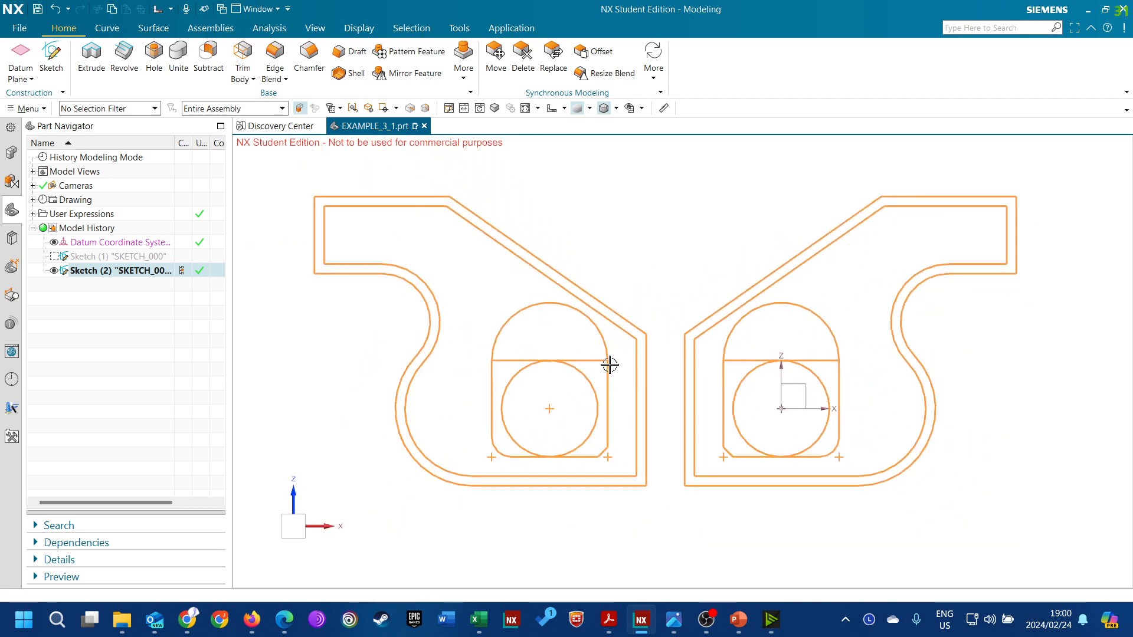
scroll(584, 377, down, 1)
scroll(608, 331, up, 2)
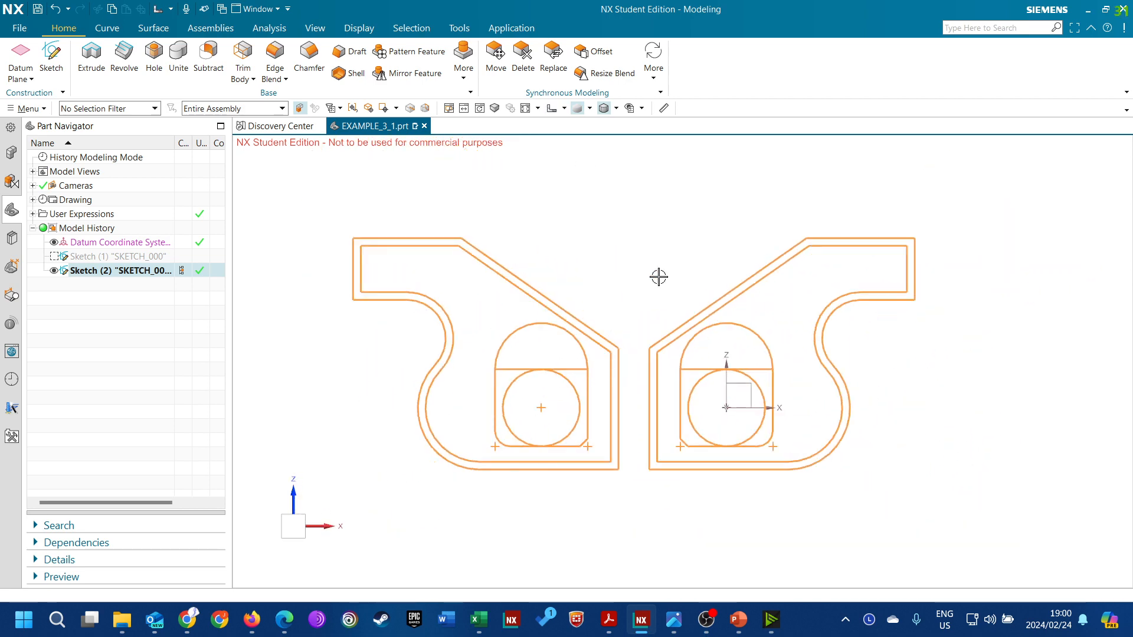
Hide all datums, including the coordinate system and points, leaving the sketch curves shown
click(630, 108)
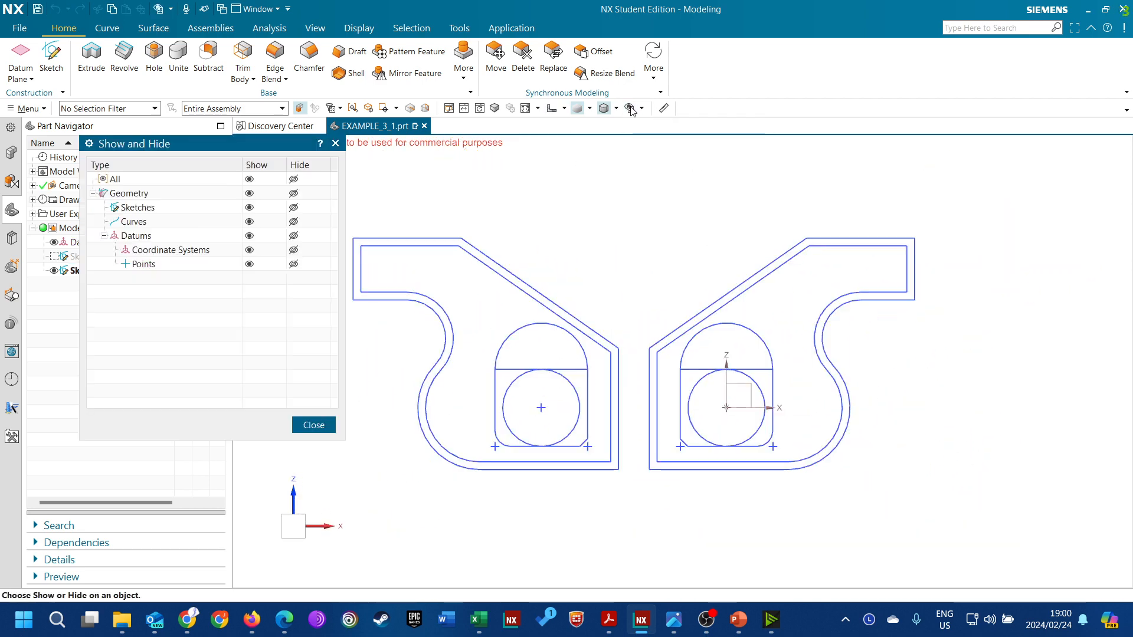
click(293, 235)
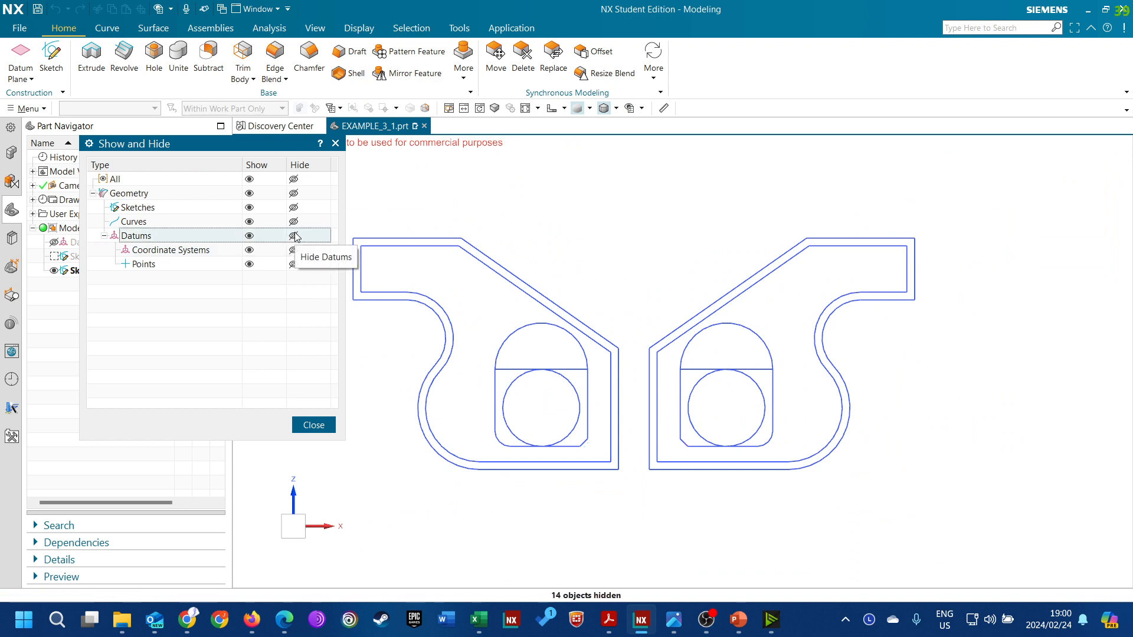
click(293, 264)
click(248, 265)
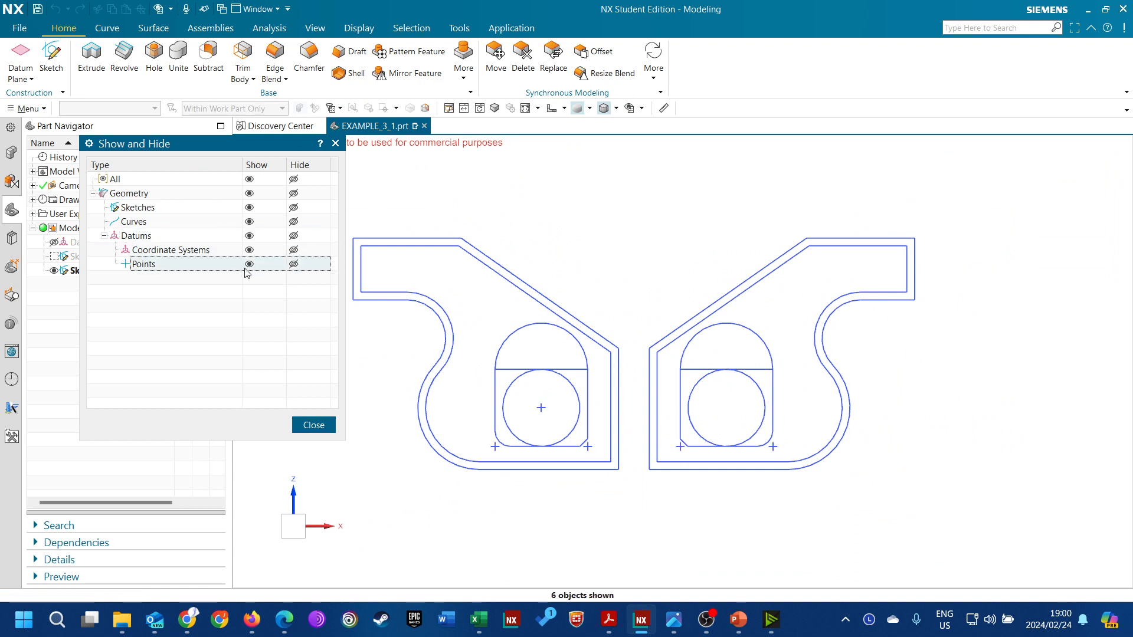
click(293, 264)
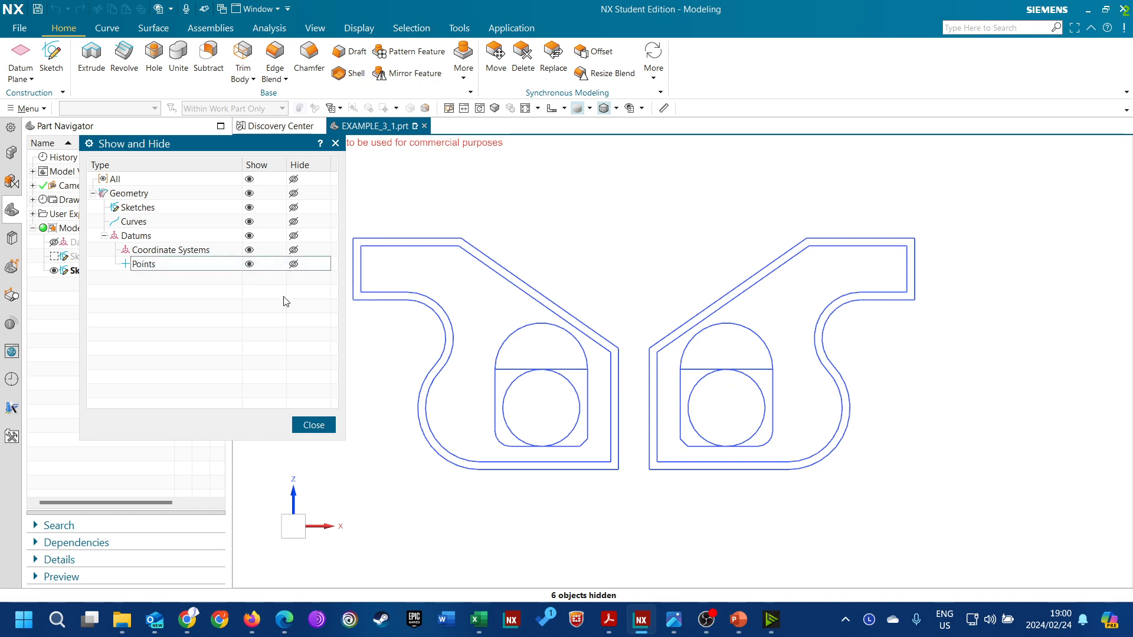
click(313, 425)
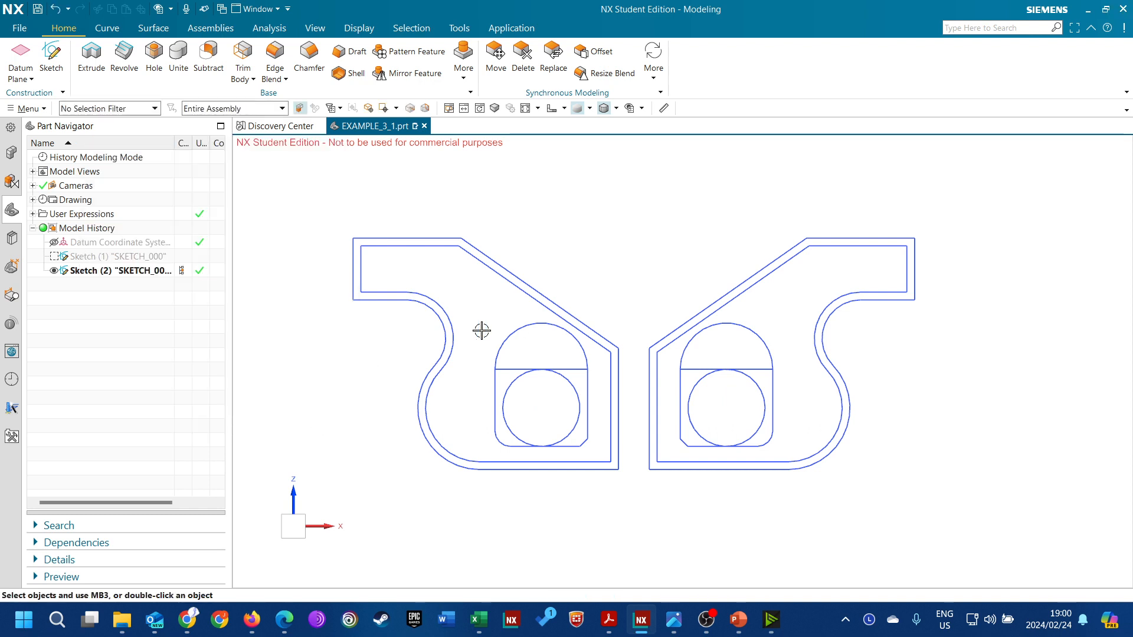